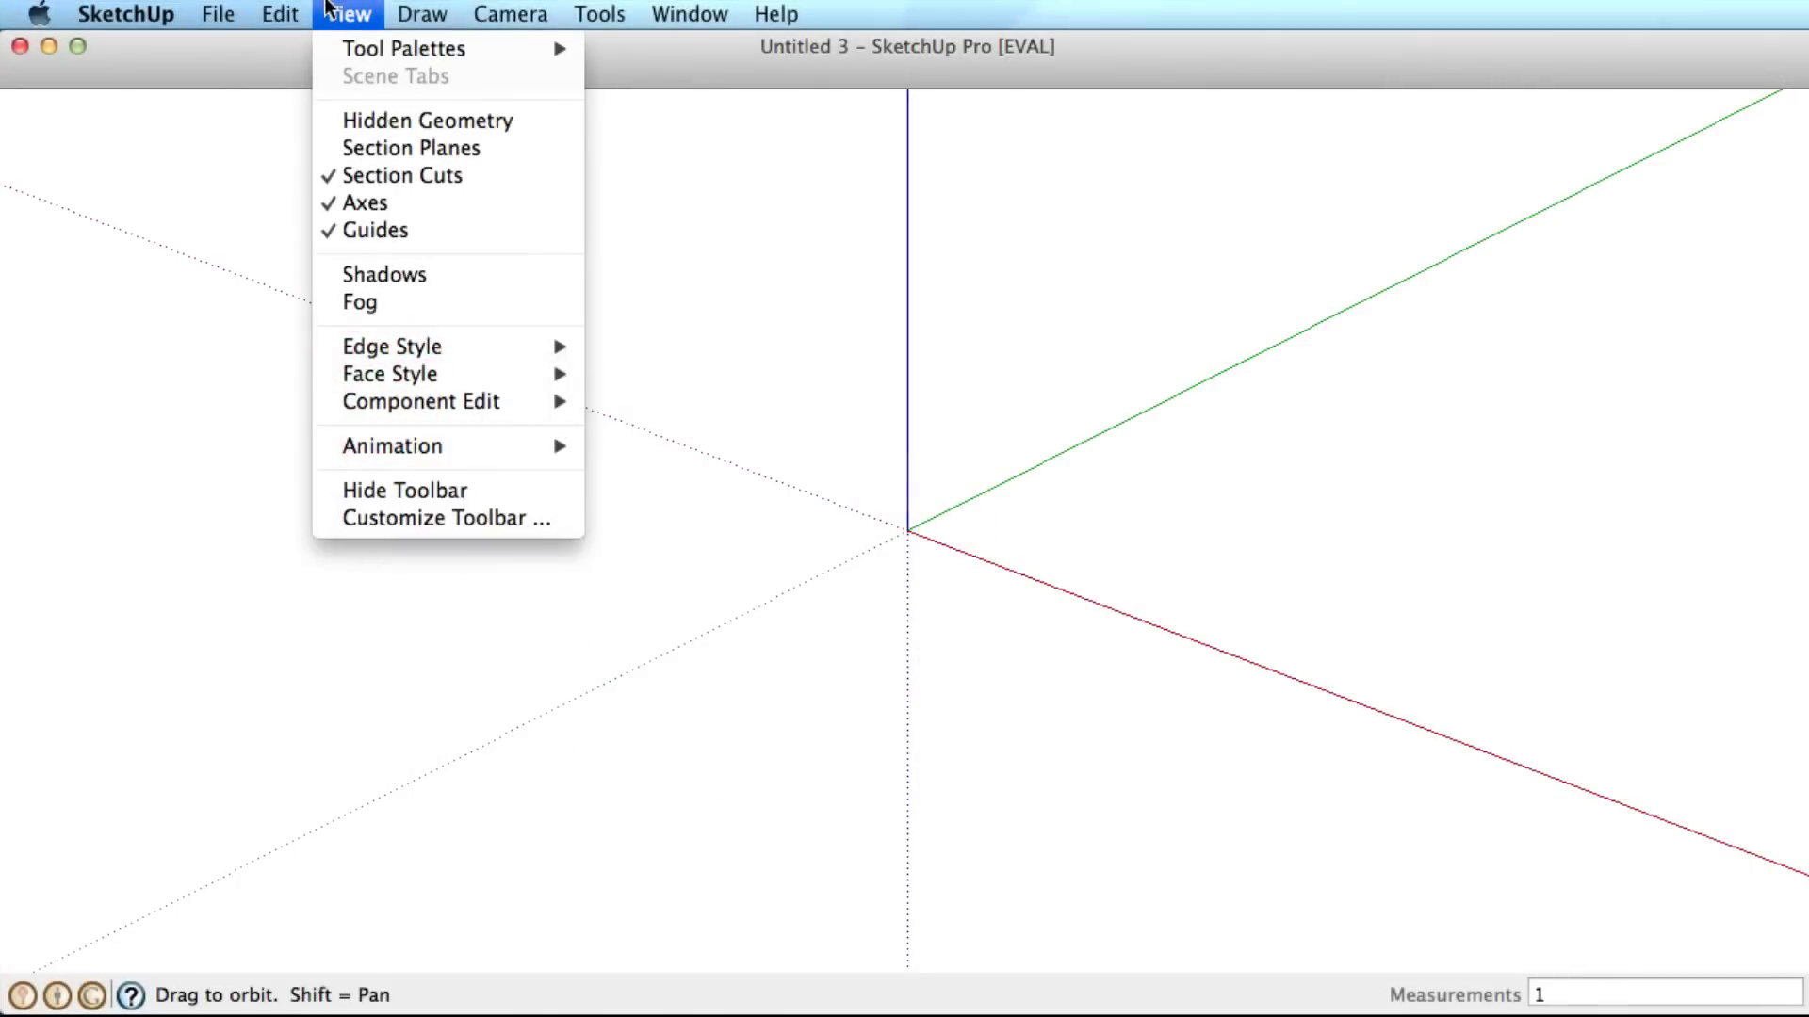
# Add a 'Leader text' label whose leader points at the 3D letter T, placed up-left.
pyautogui.moveTo(341, 49)
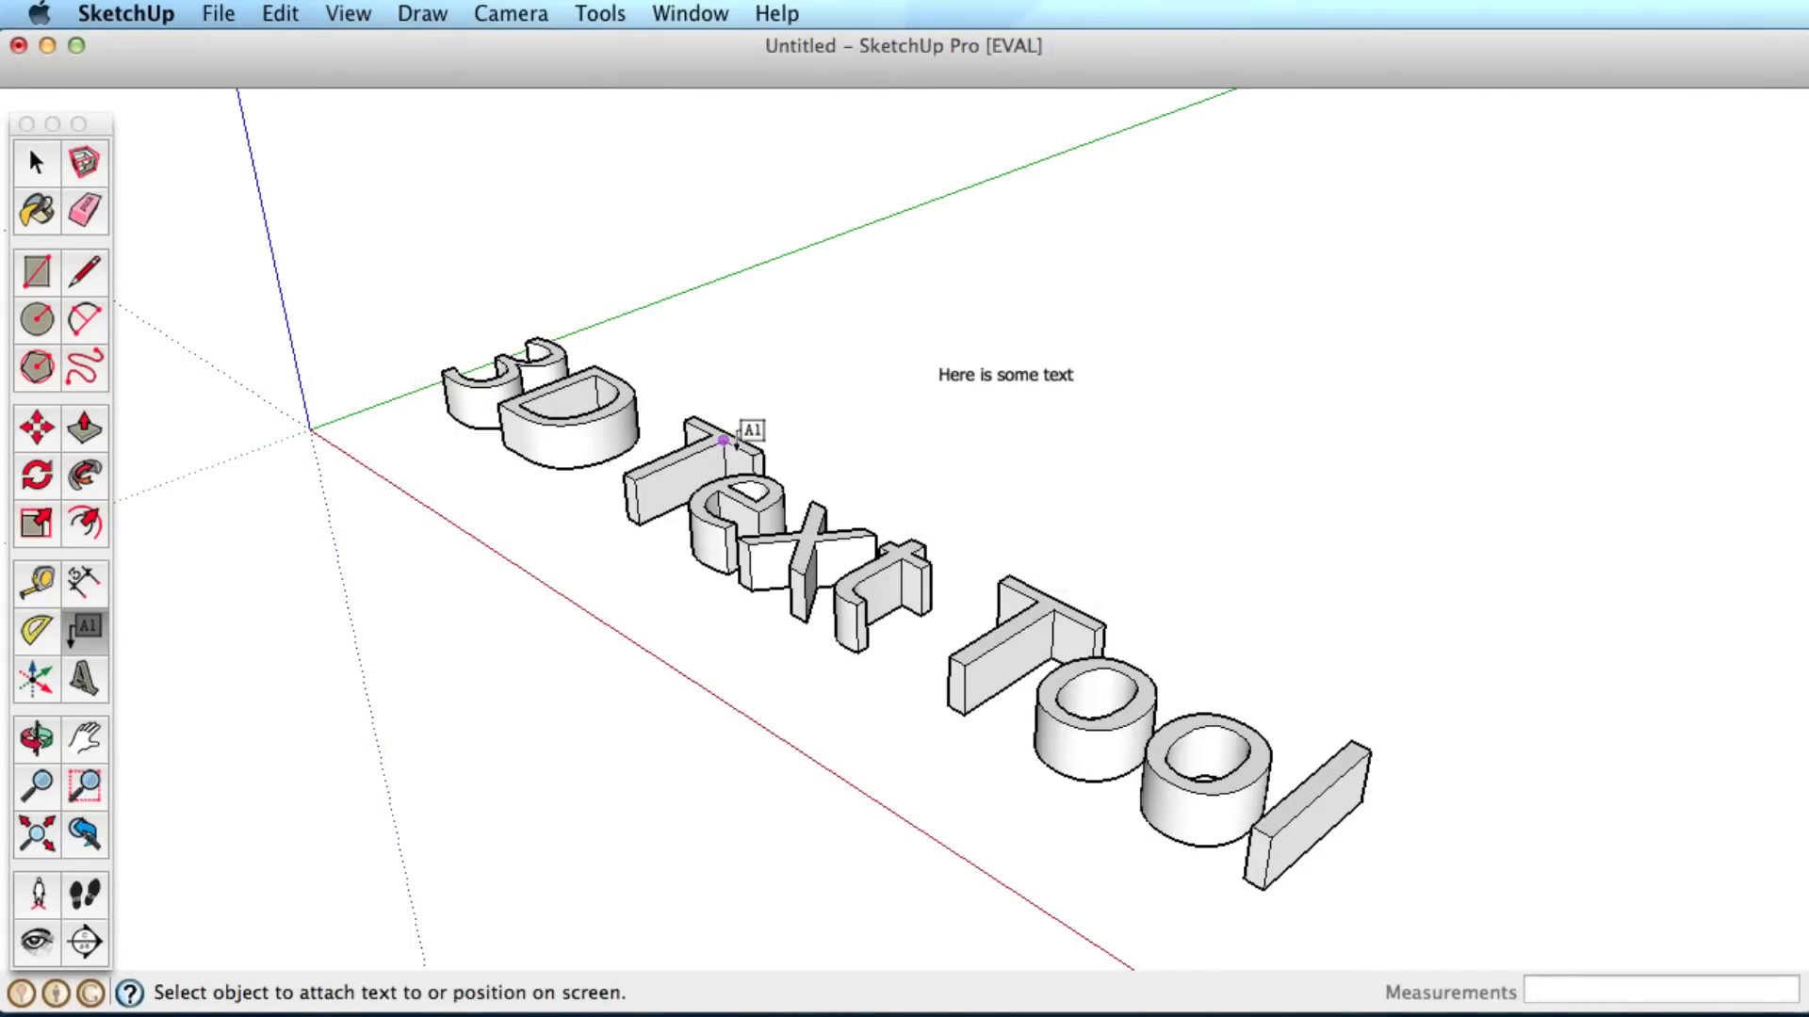
pyautogui.click(726, 442)
pyautogui.click(842, 307)
pyautogui.write('Leader text')
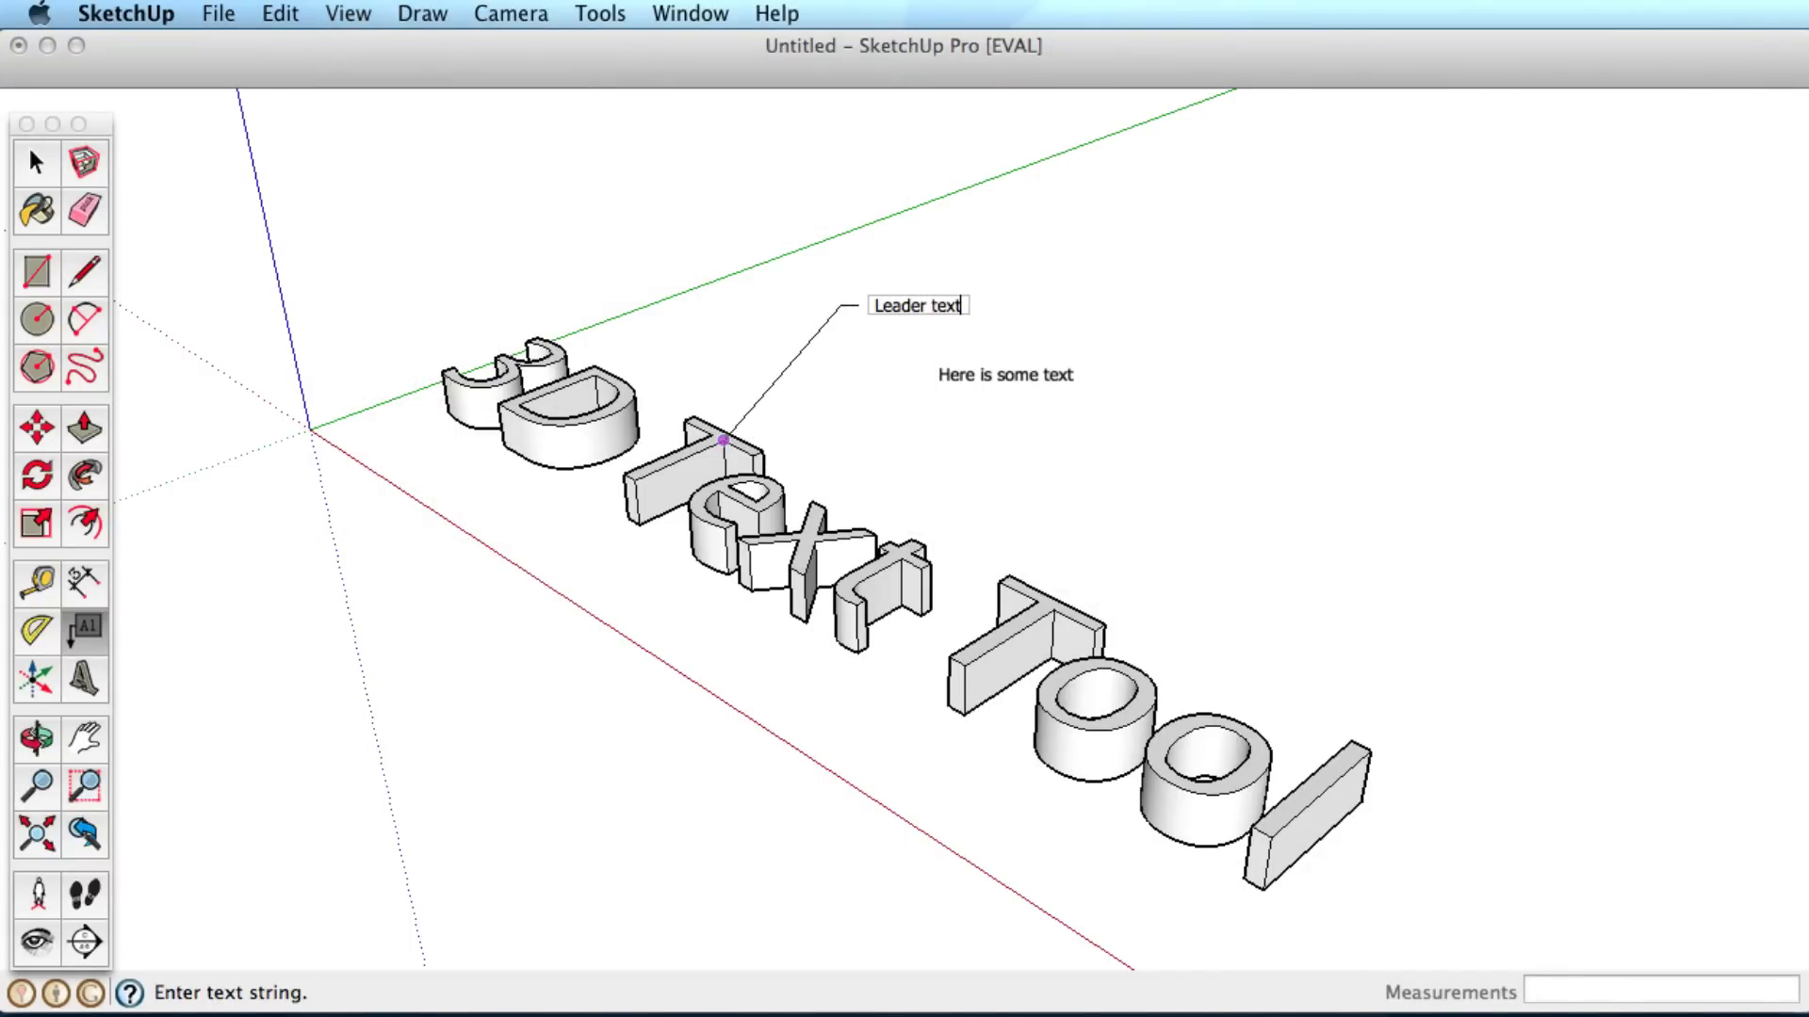
pyautogui.click(1033, 250)
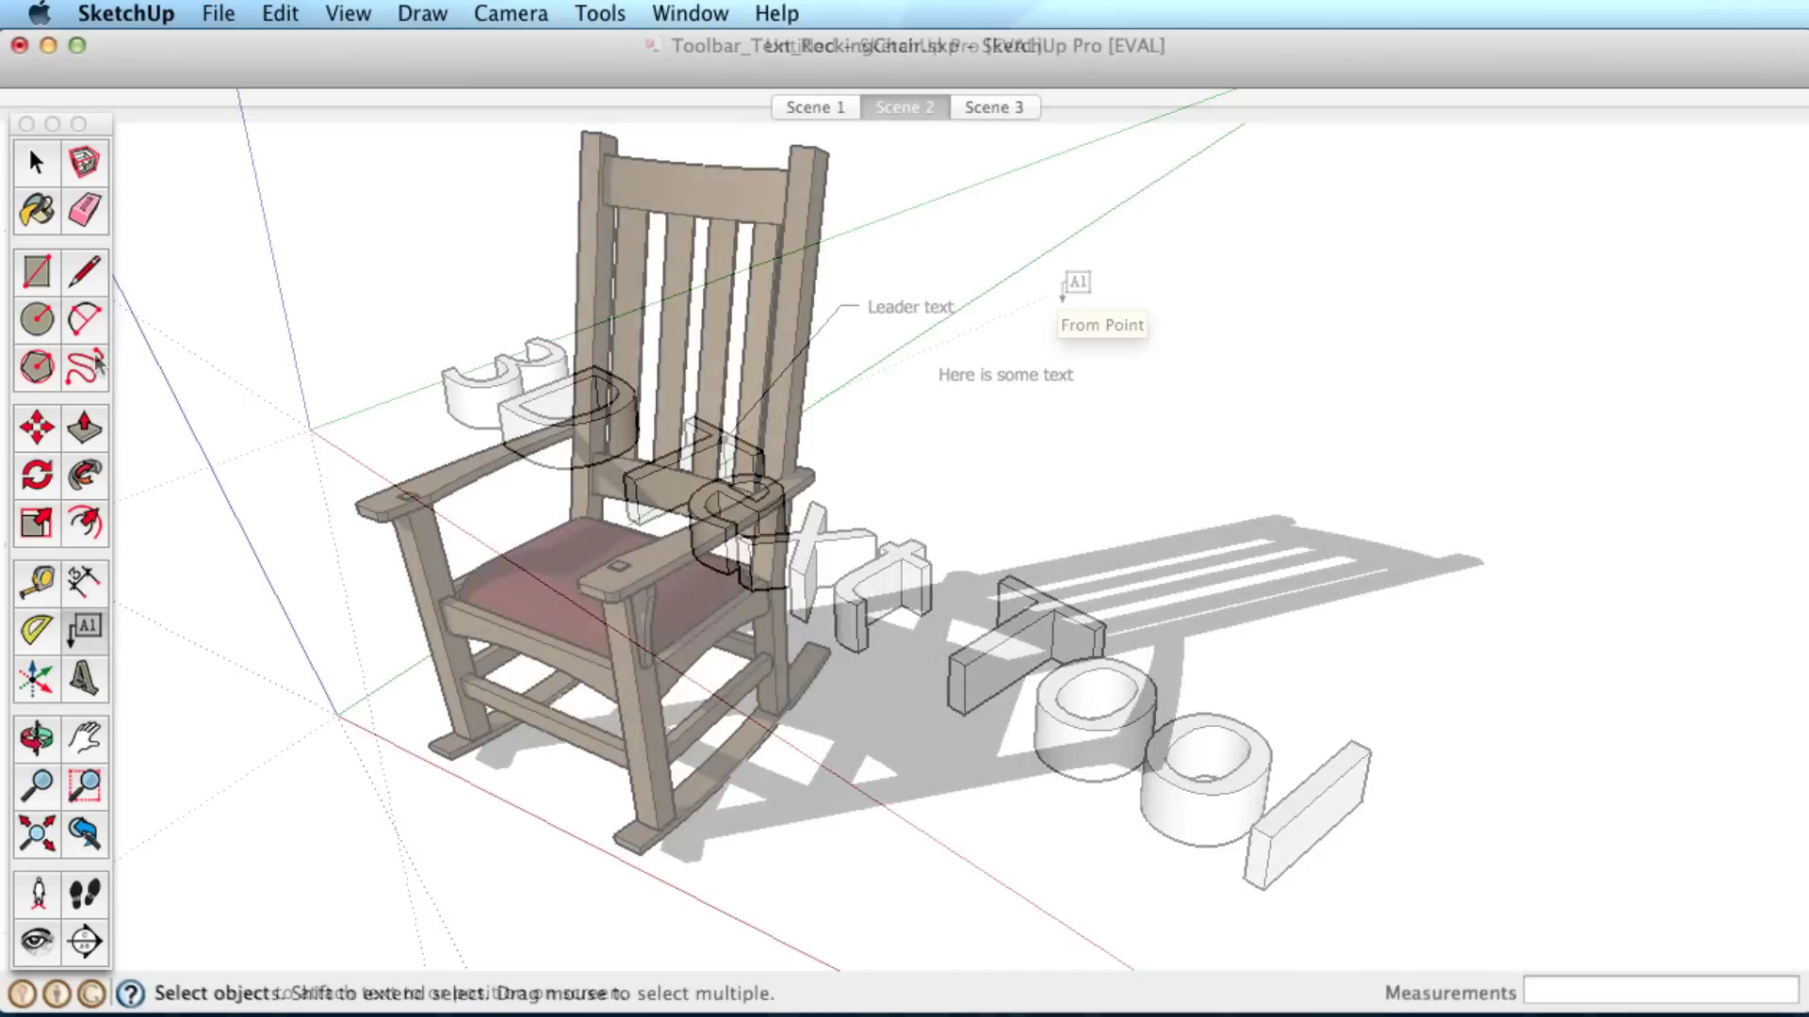
pyautogui.click(91, 645)
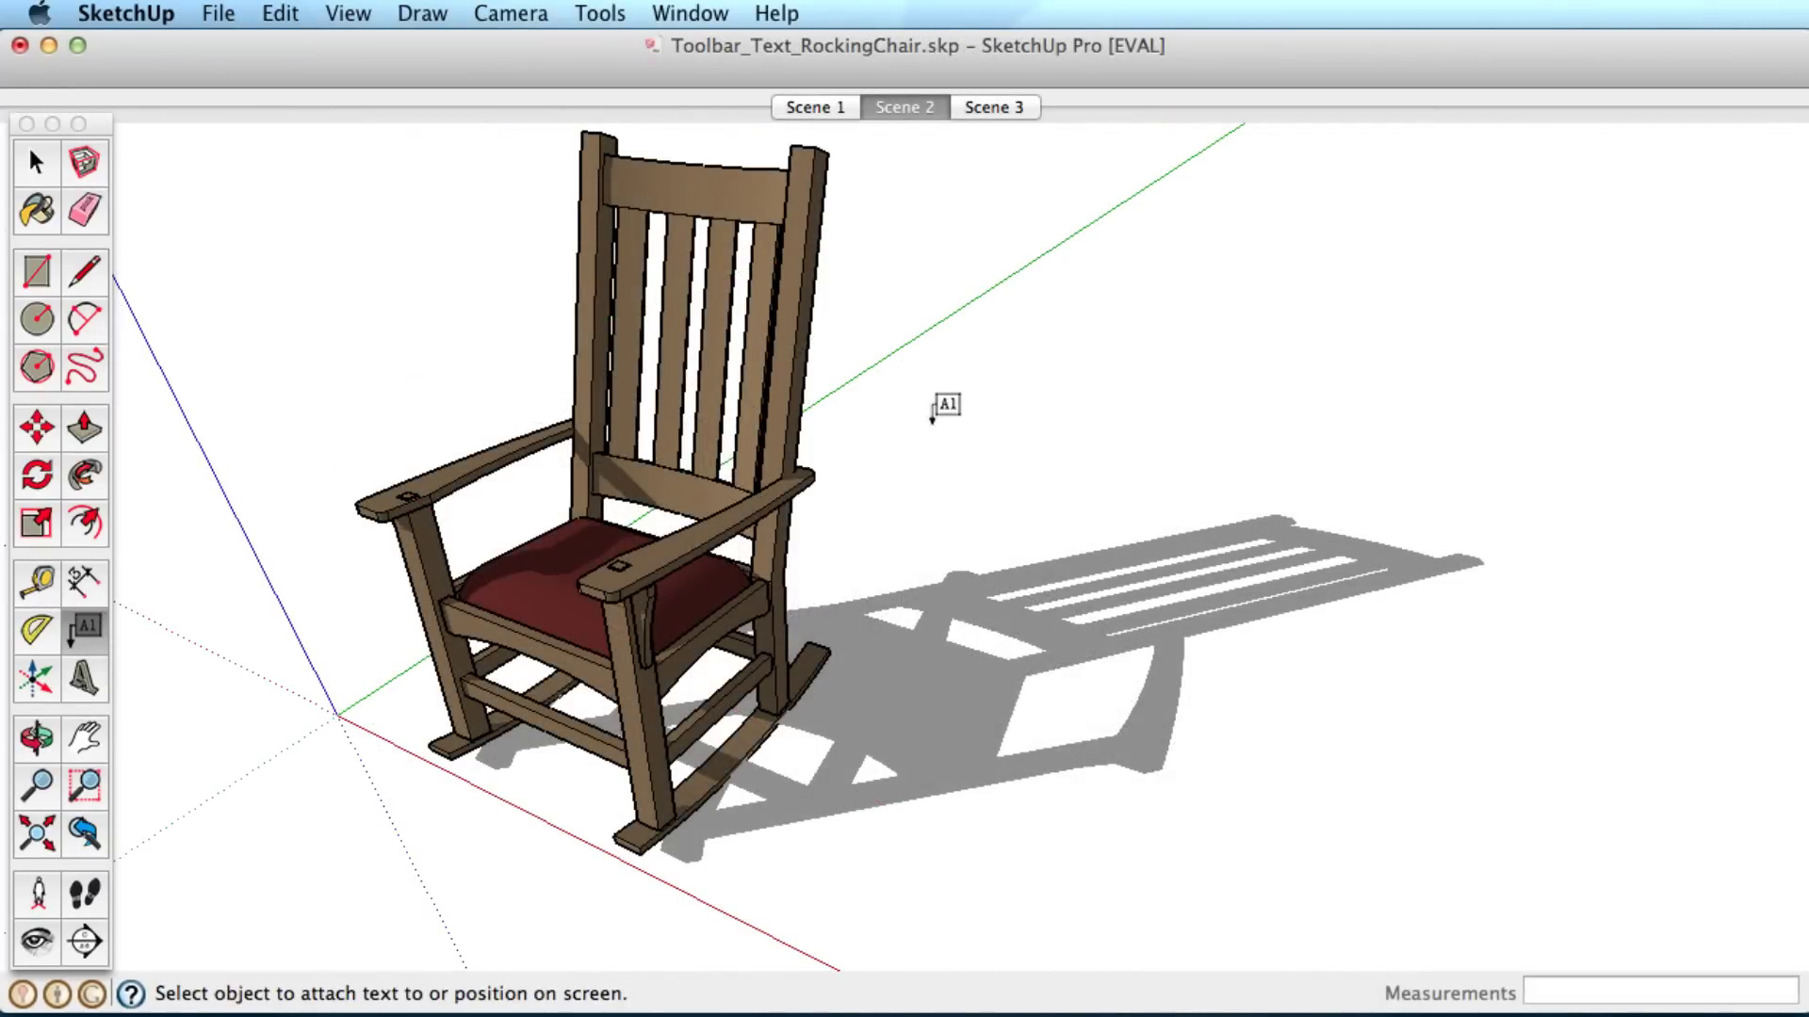
pyautogui.click(932, 419)
pyautogui.write('Ro')
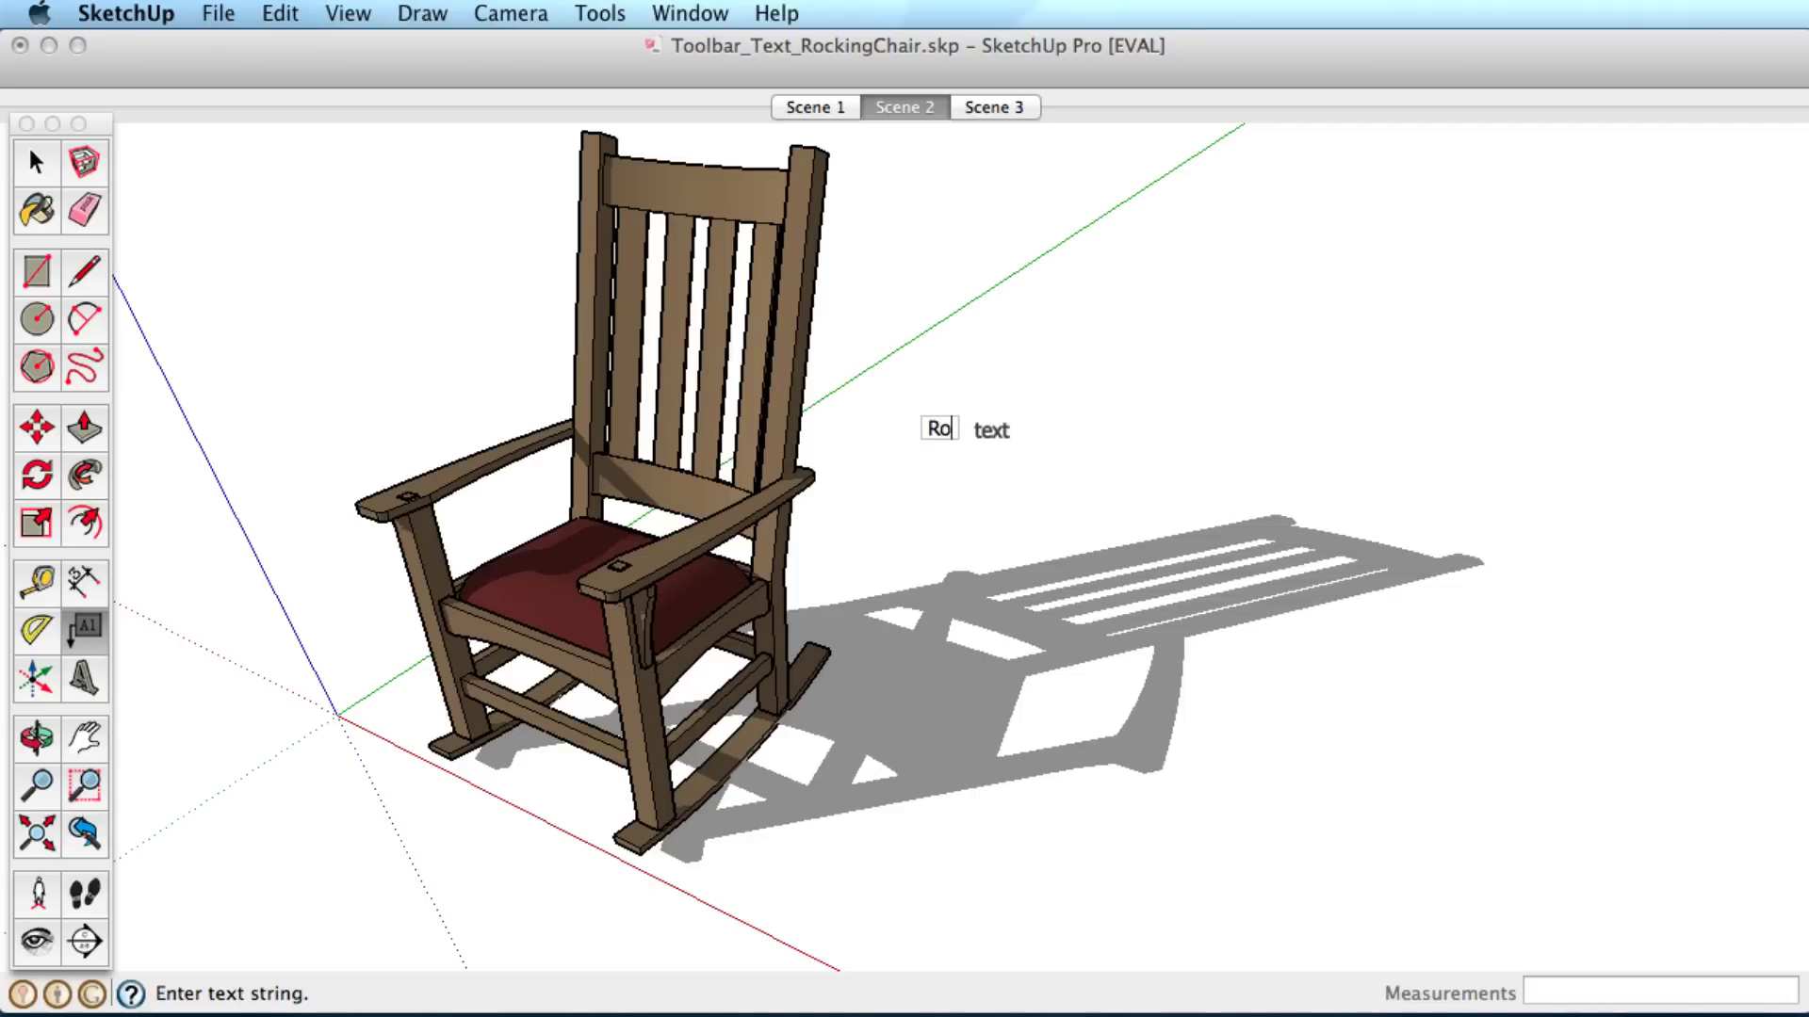
pyautogui.write('cking Chair')
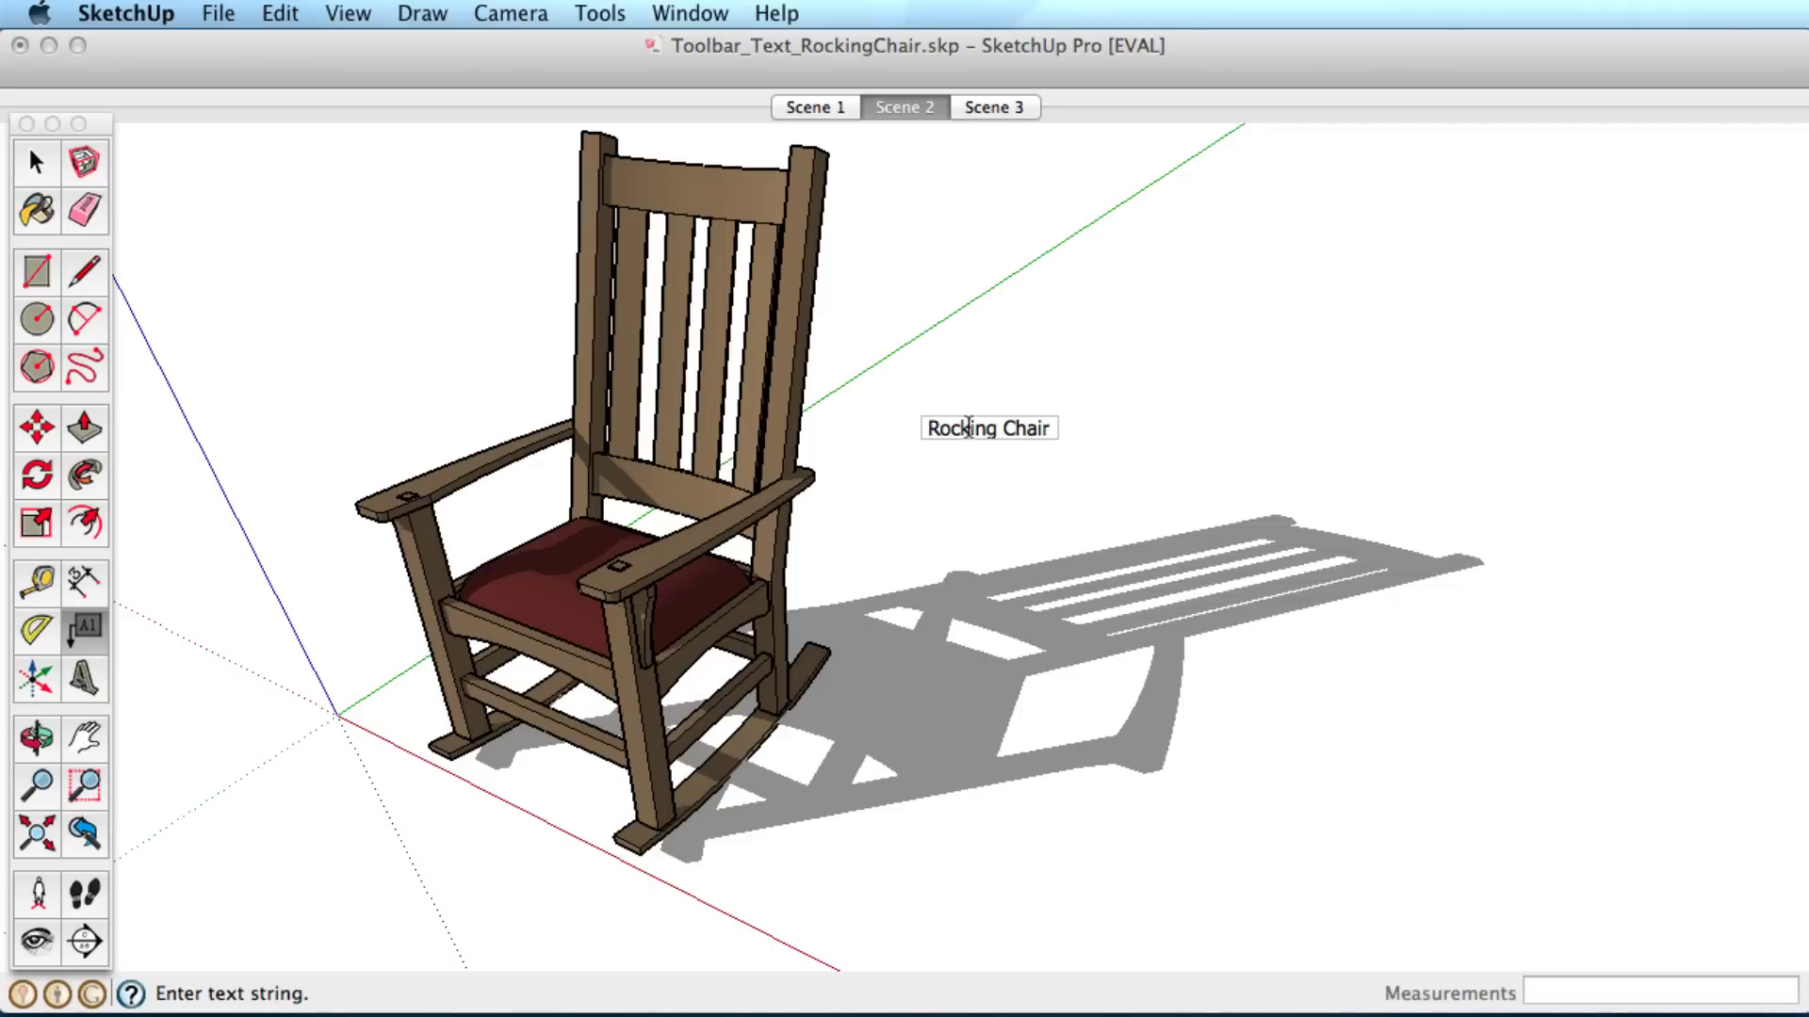
pyautogui.click(1084, 403)
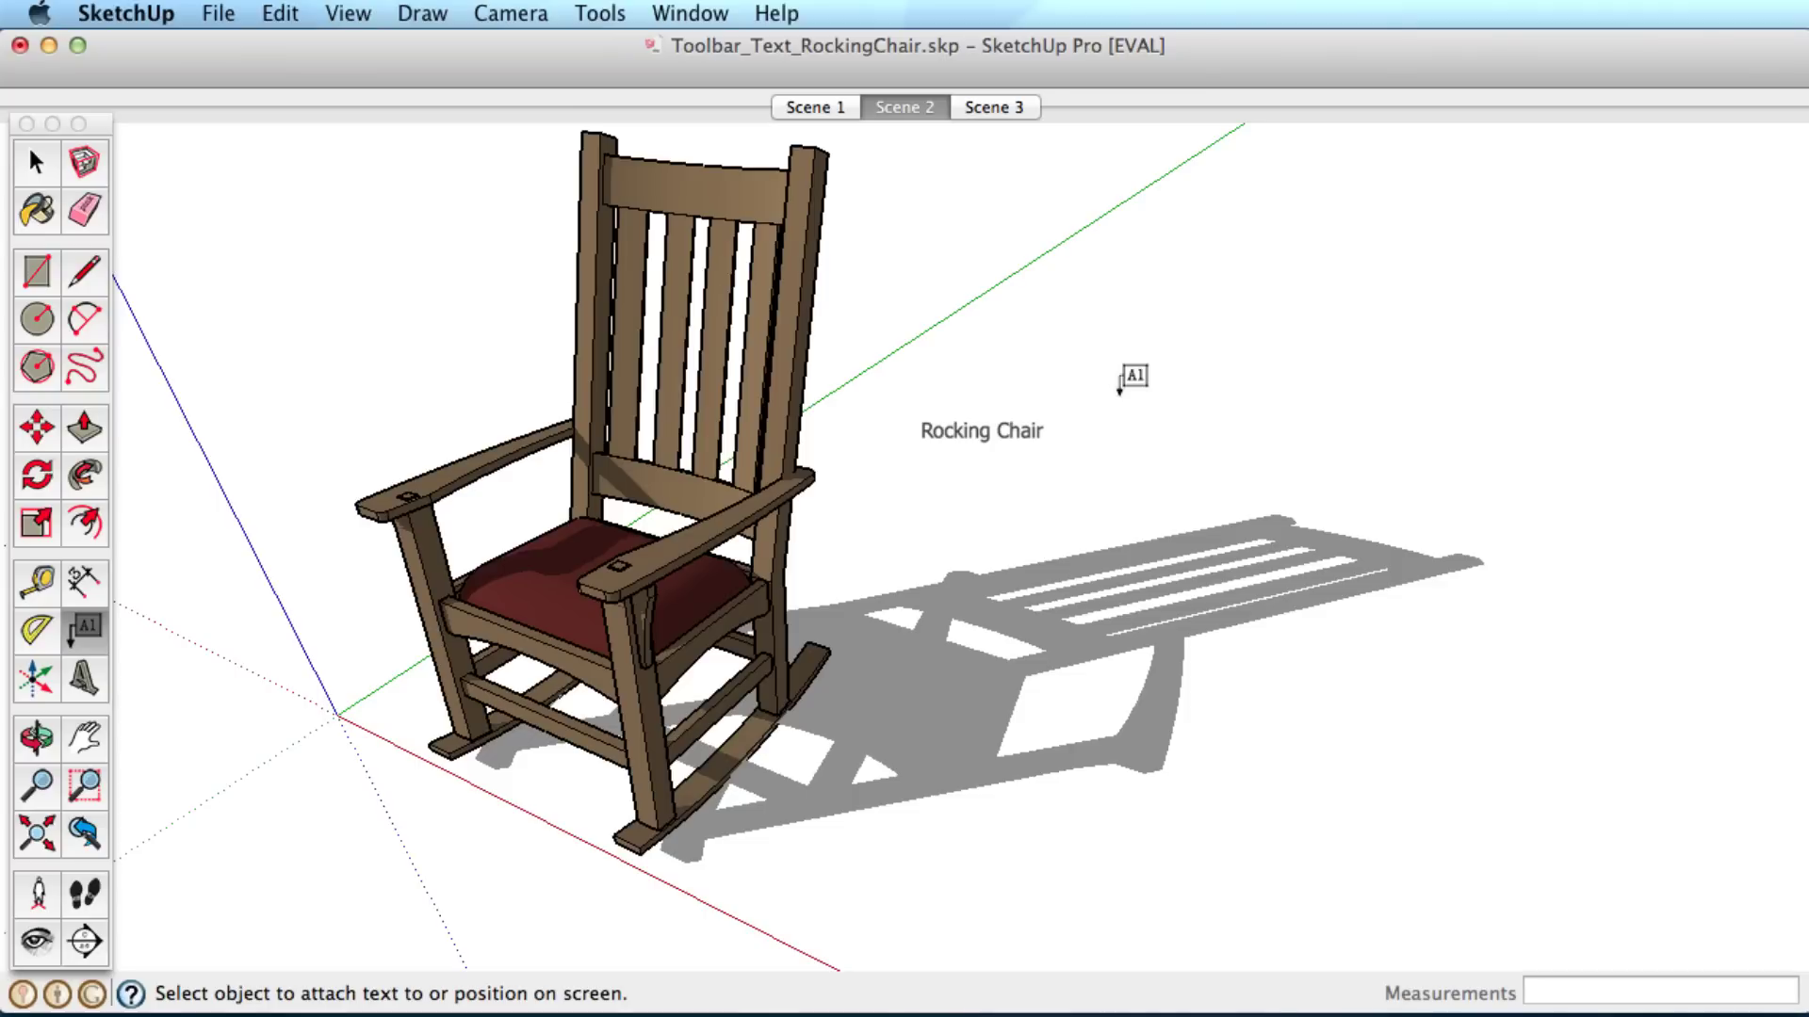
pyautogui.press('space')
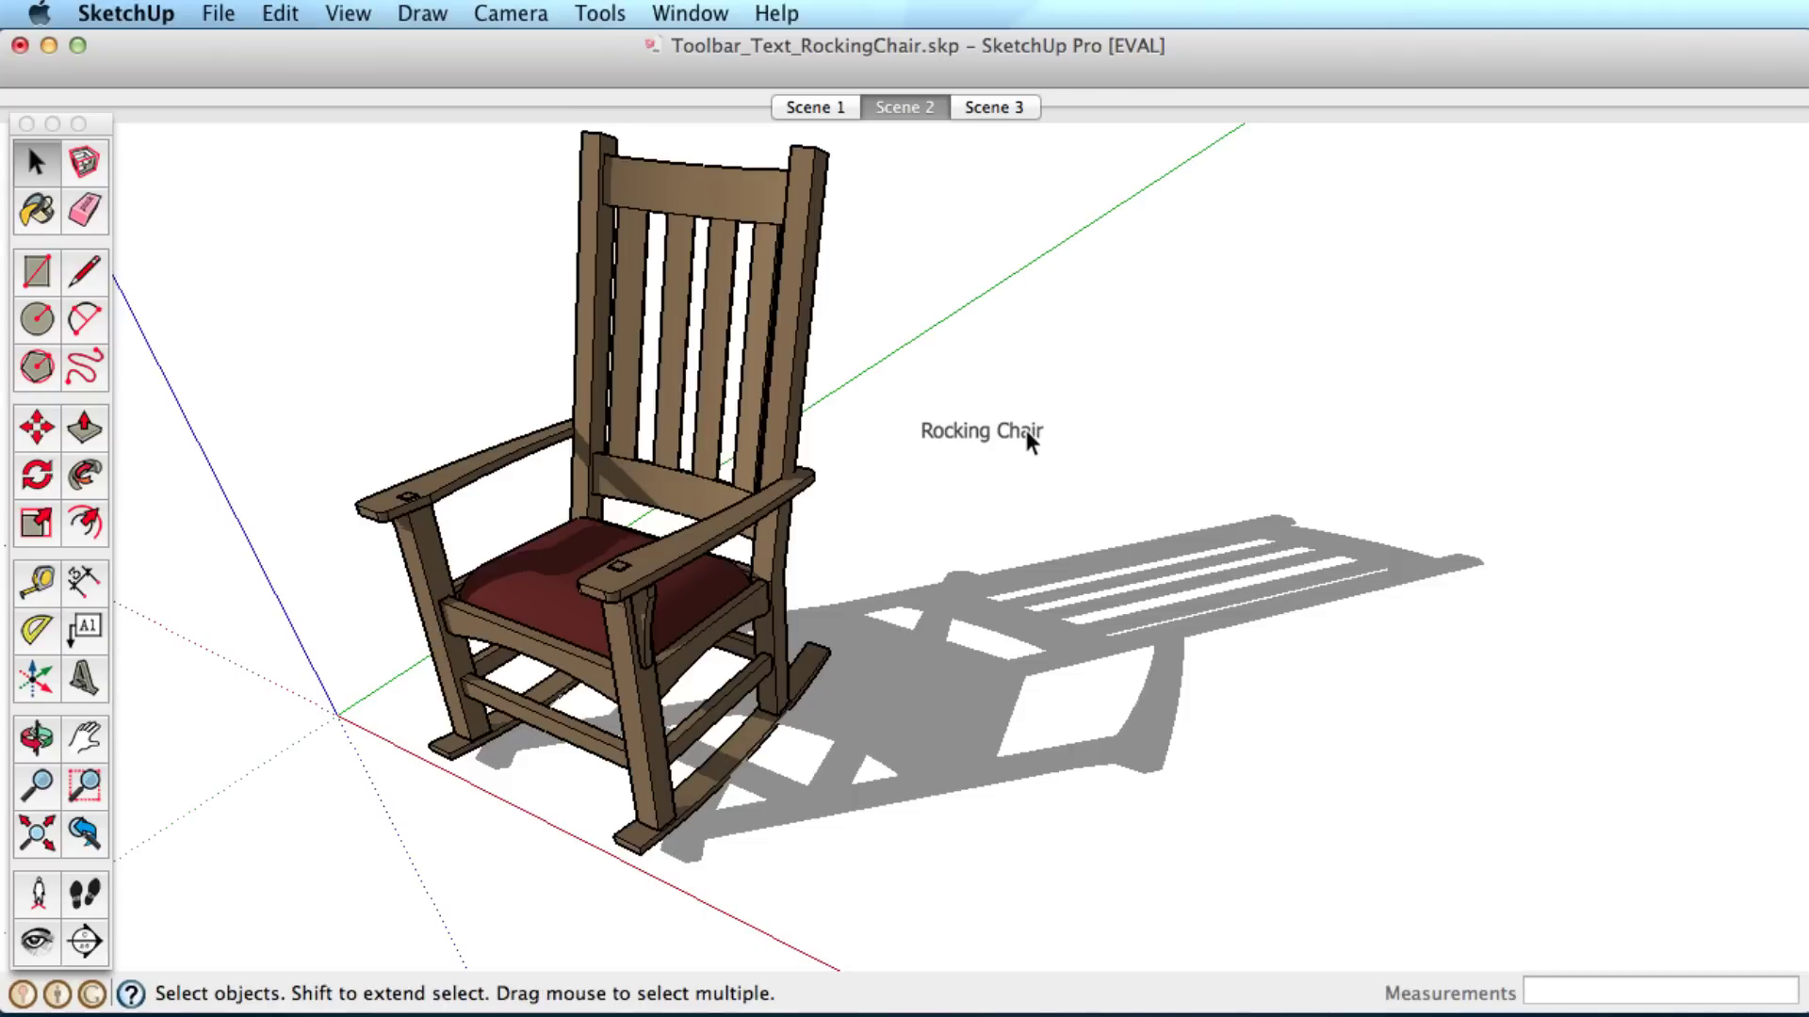
pyautogui.press('o')
pyautogui.moveTo(1029, 429); pyautogui.dragTo(880, 574)
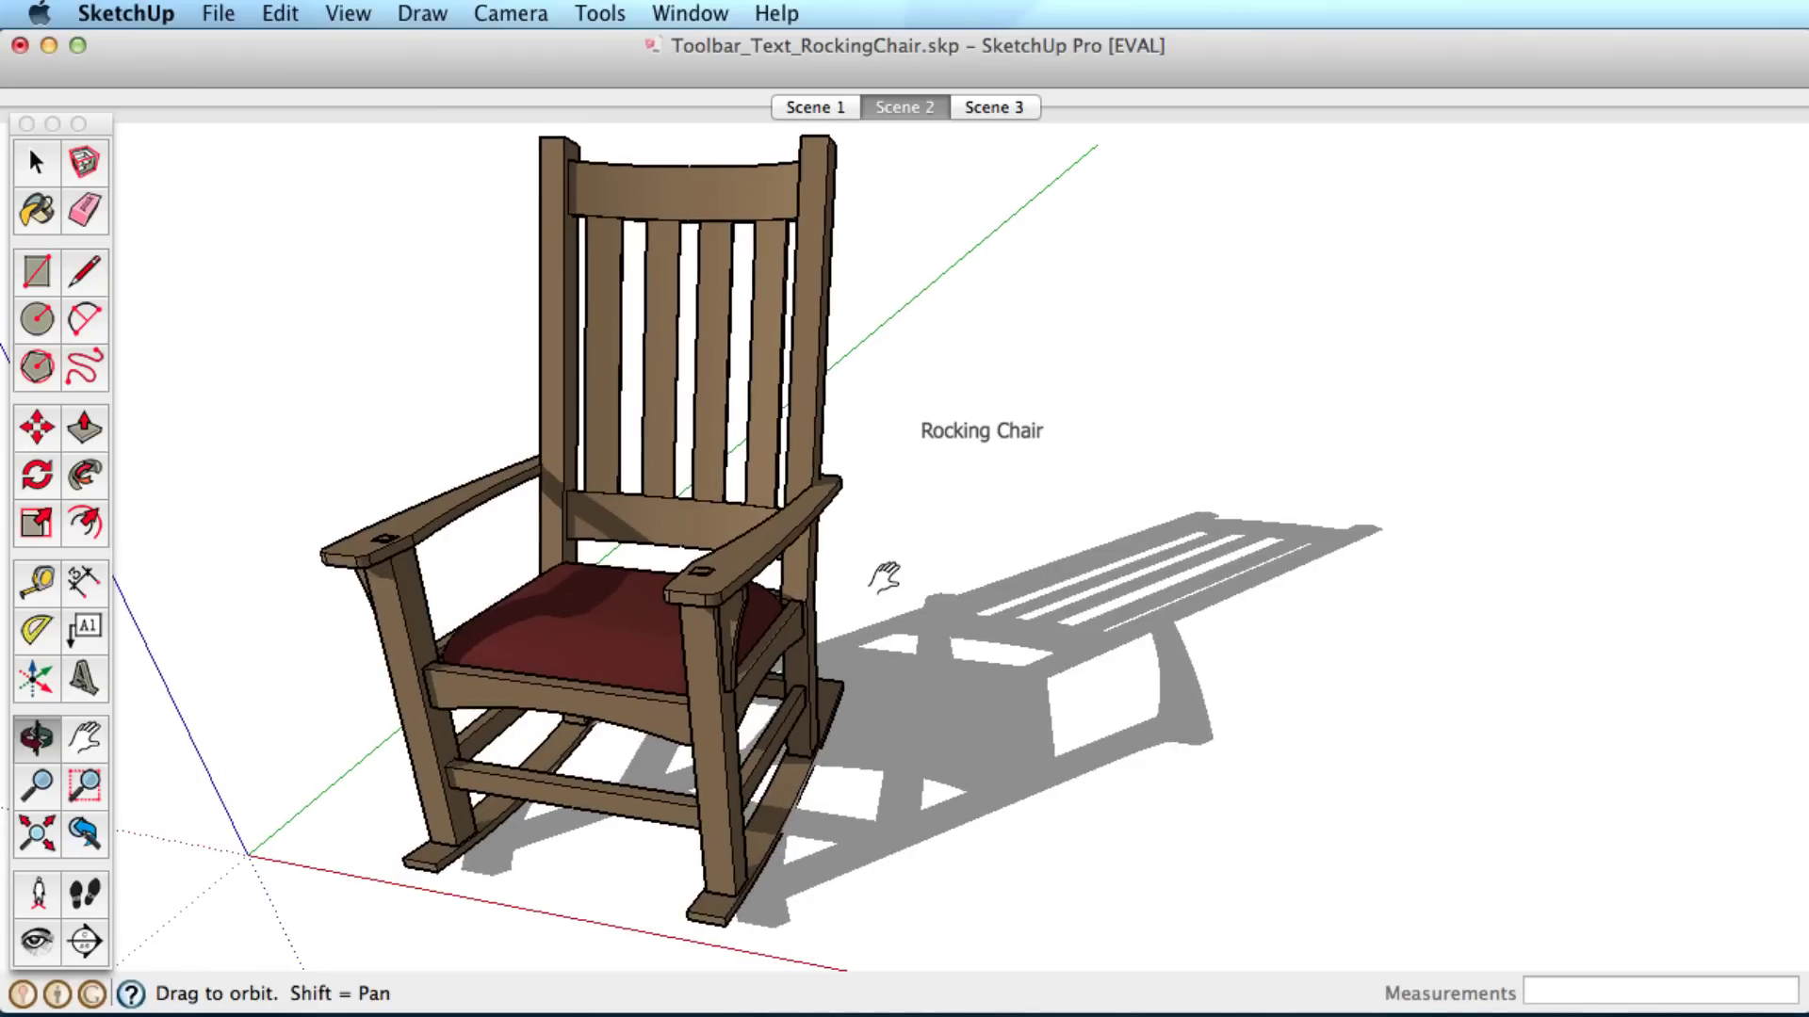
pyautogui.press('space')
pyautogui.click(1025, 425)
pyautogui.press('m')
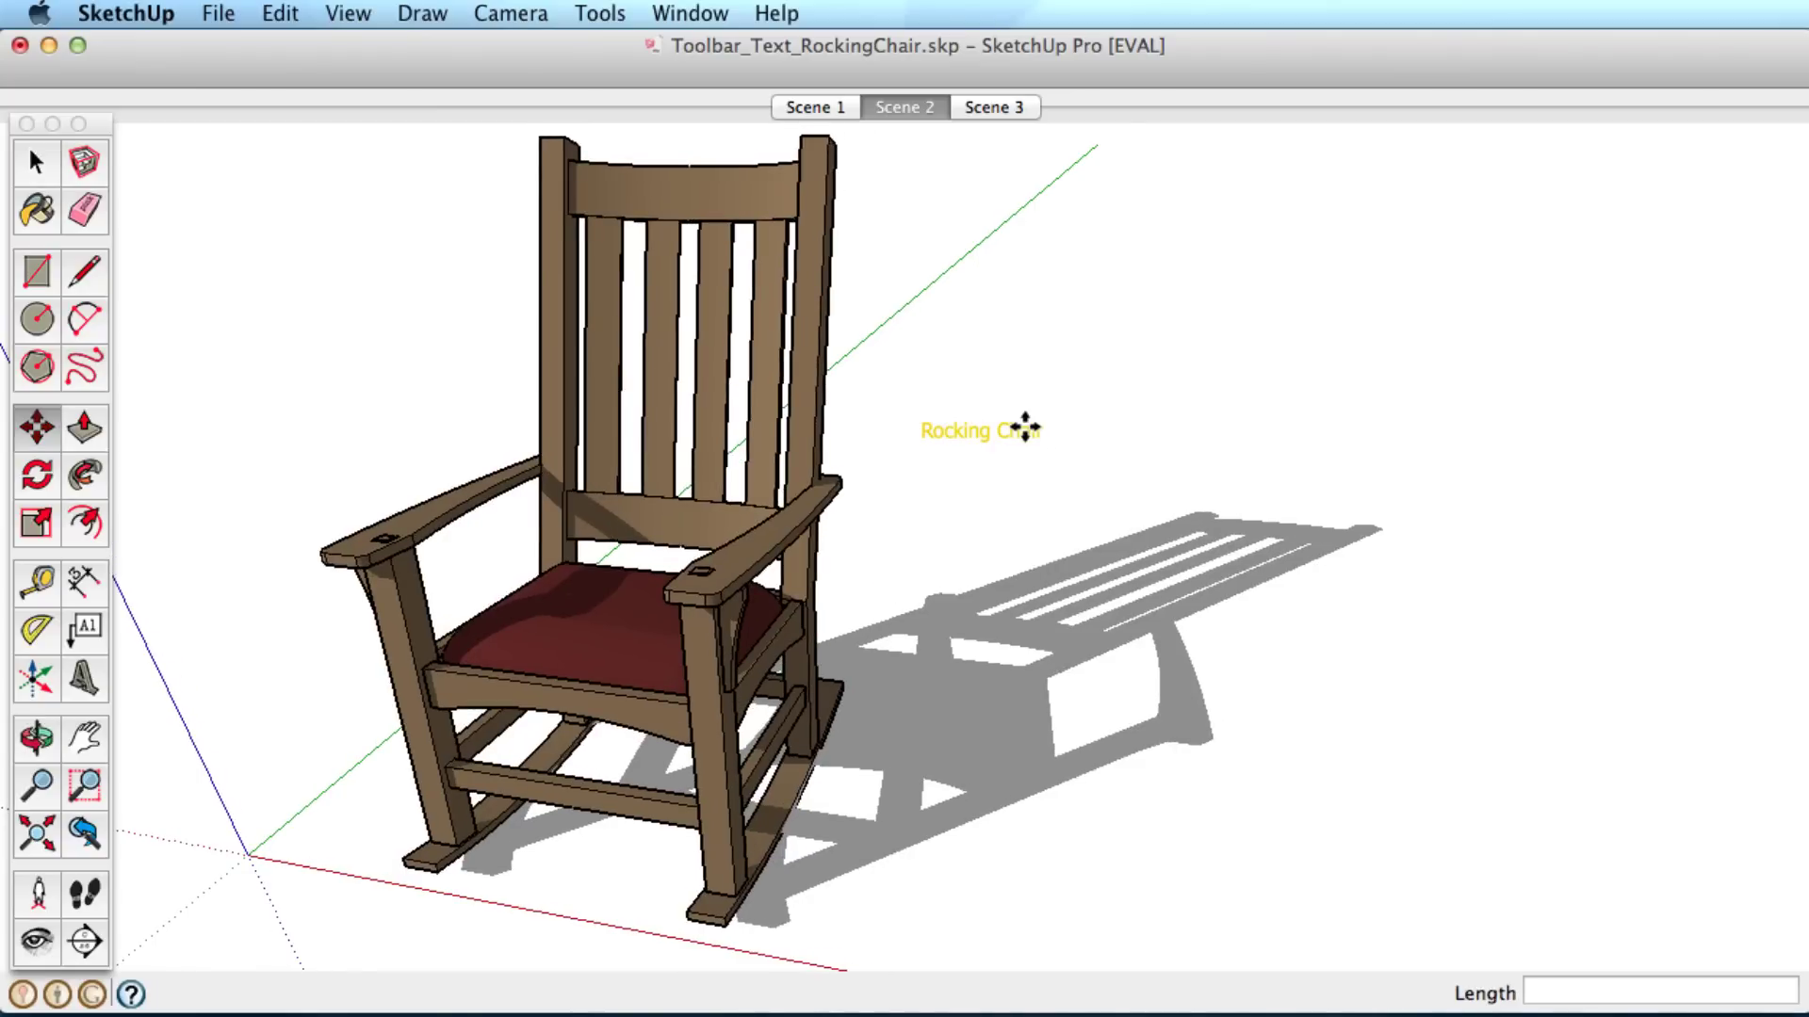
pyautogui.click(1025, 426)
pyautogui.click(981, 456)
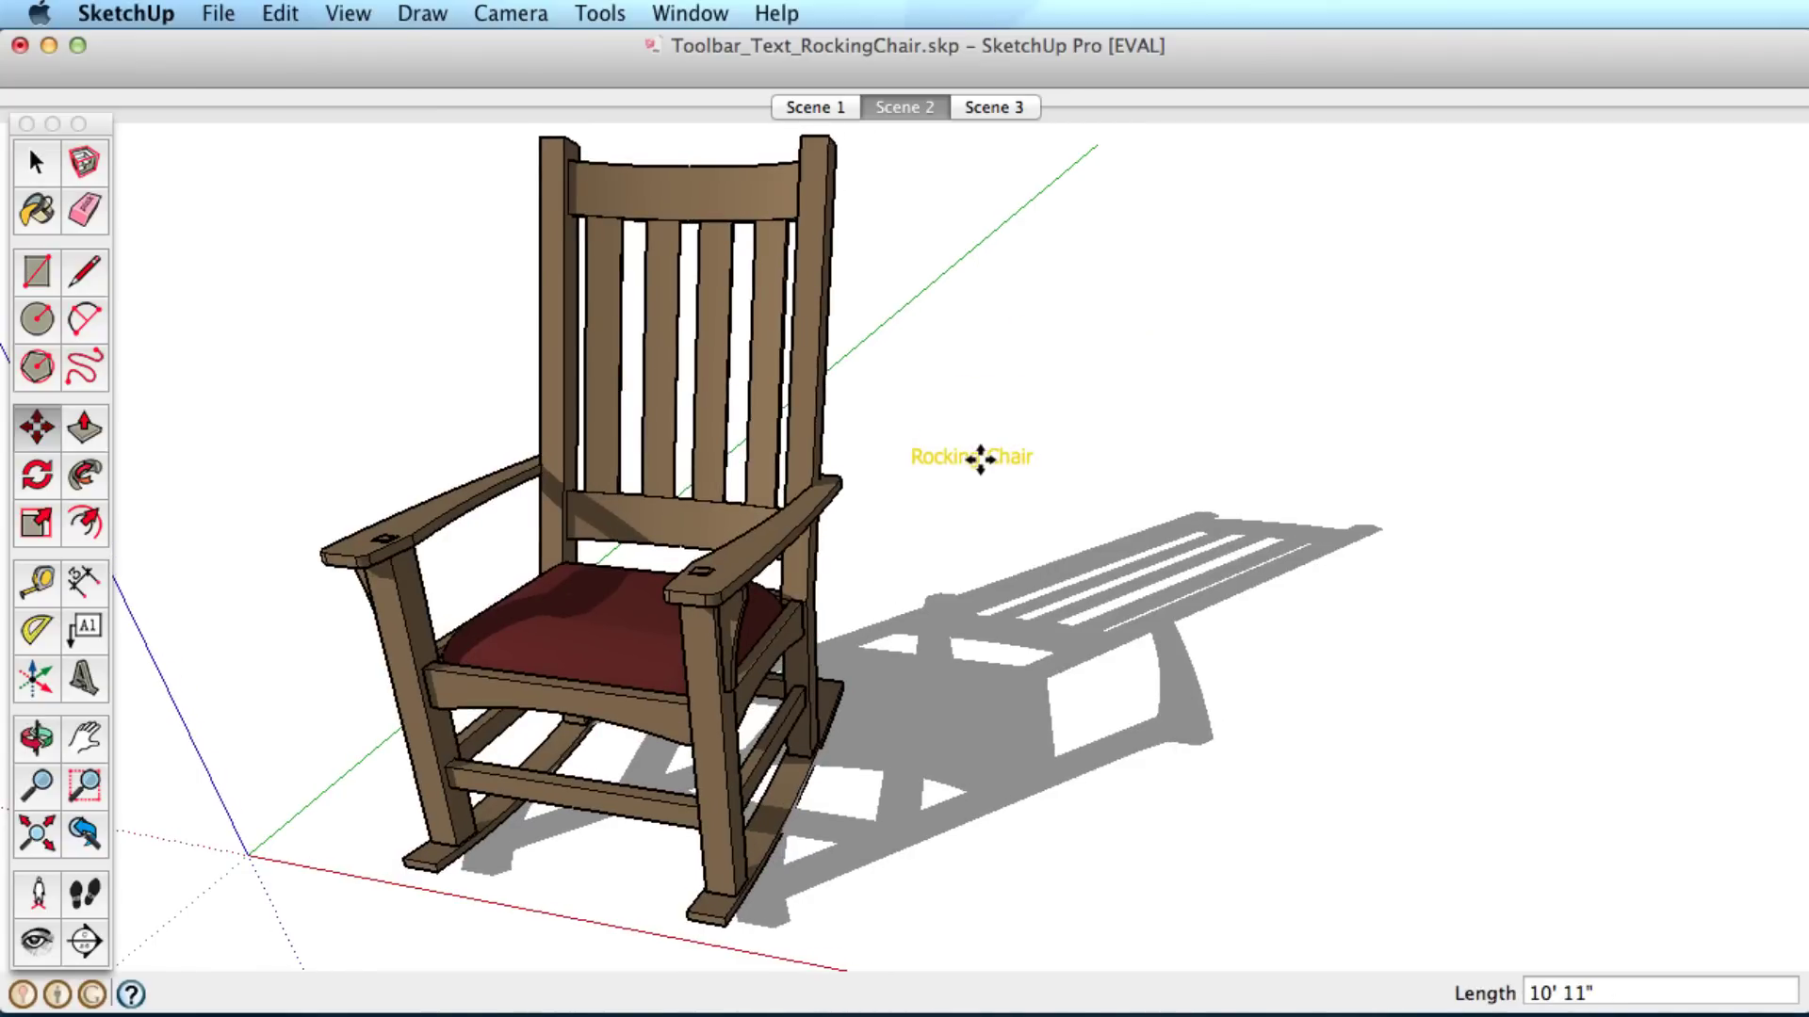
pyautogui.press('space')
pyautogui.press('Delete')
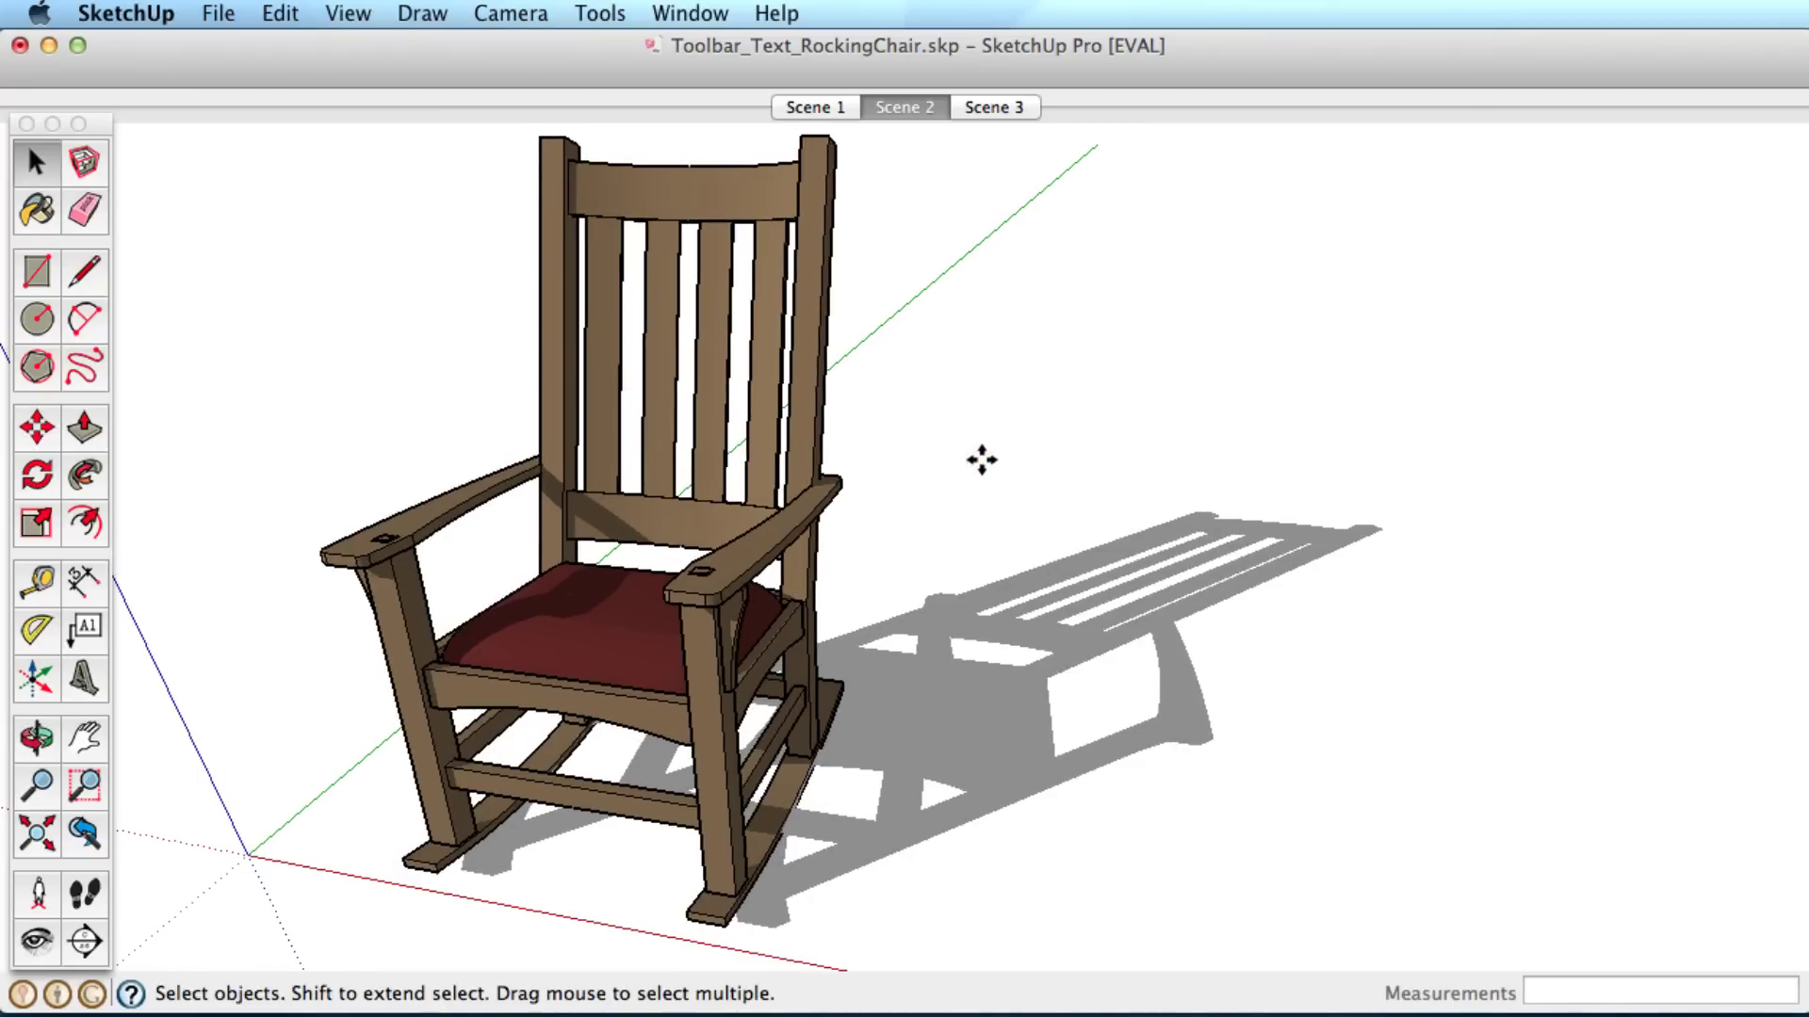
# In Scene 3, add a 'chair leg and back' leader label pointing at the chair leg.
pyautogui.click(991, 107)
pyautogui.click(84, 626)
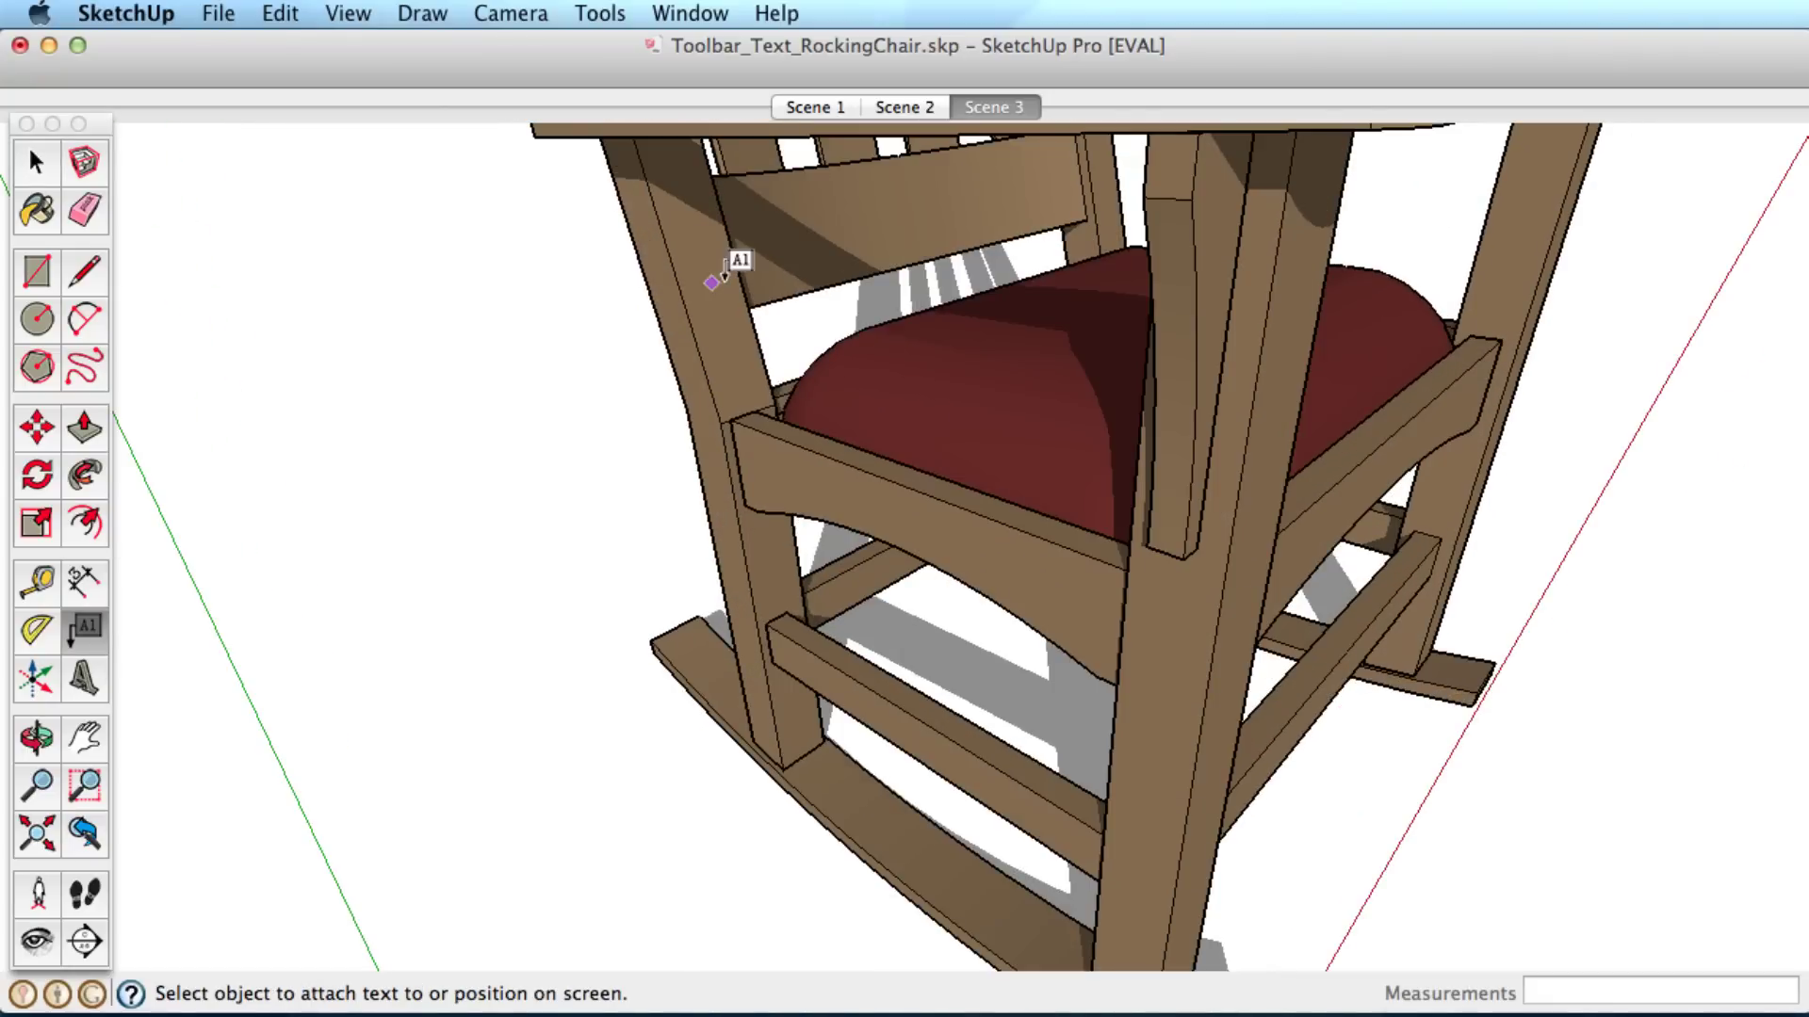
pyautogui.click(706, 290)
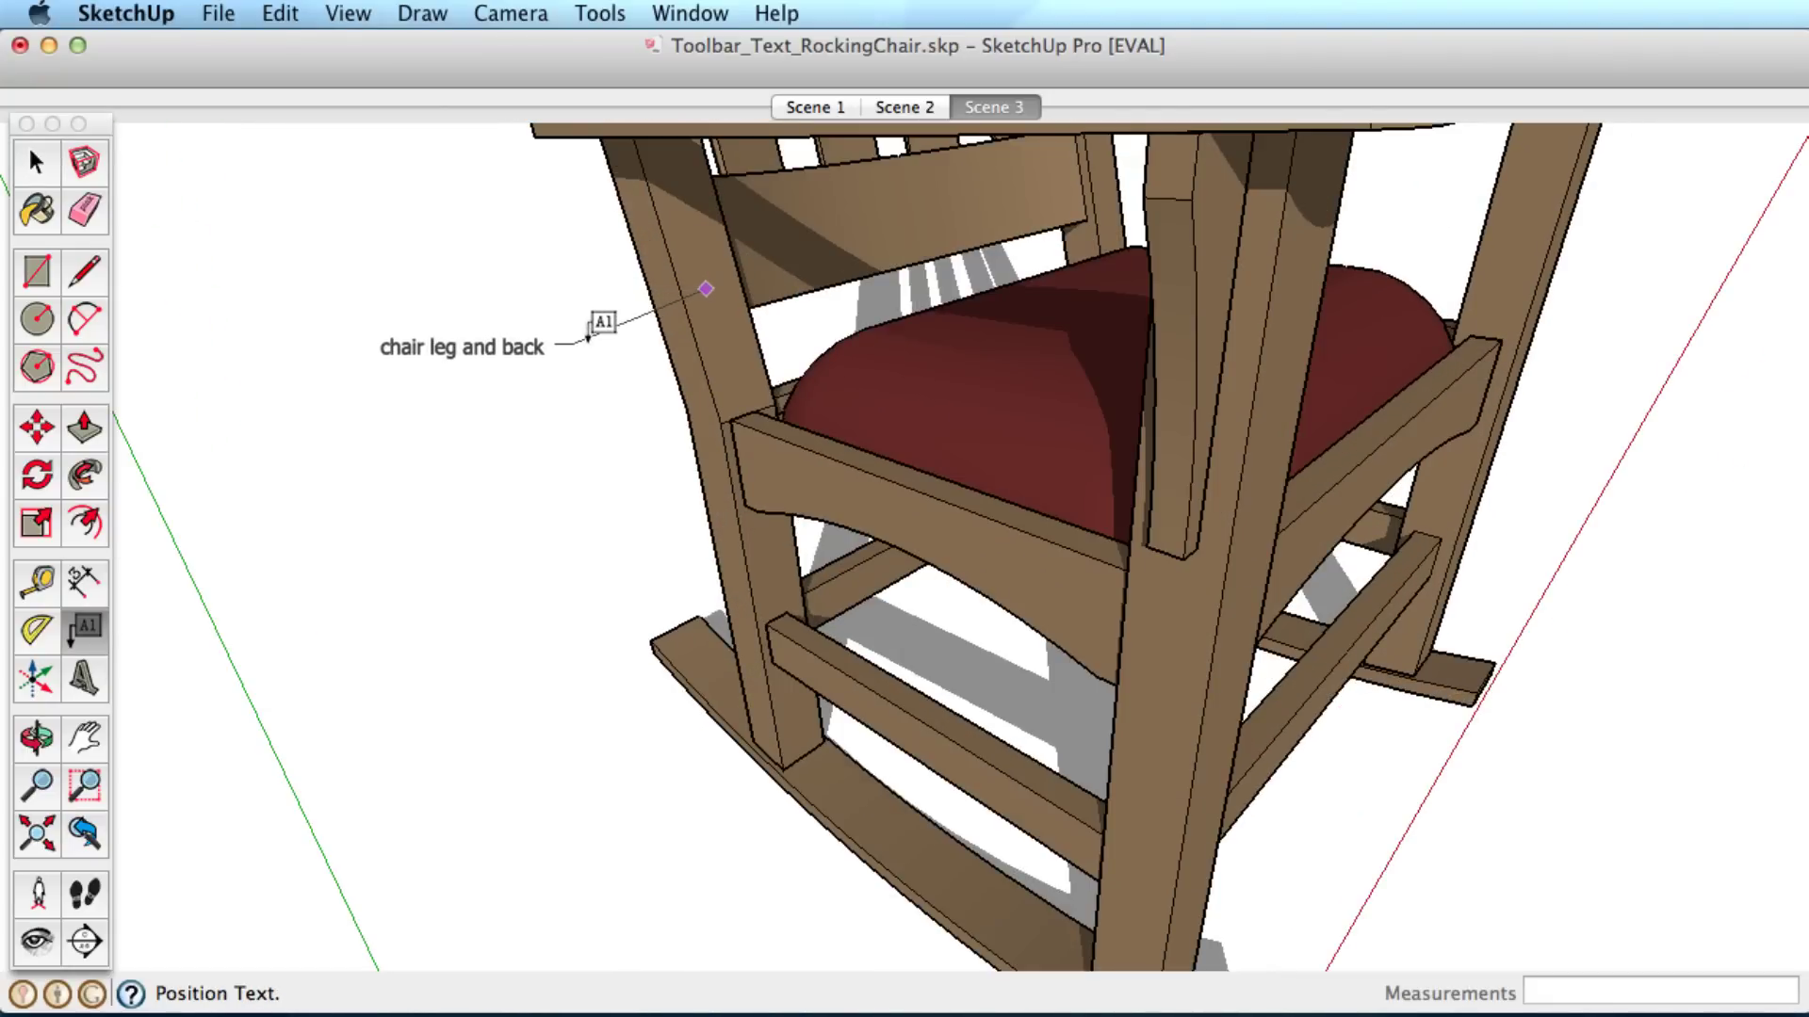
pyautogui.click(576, 341)
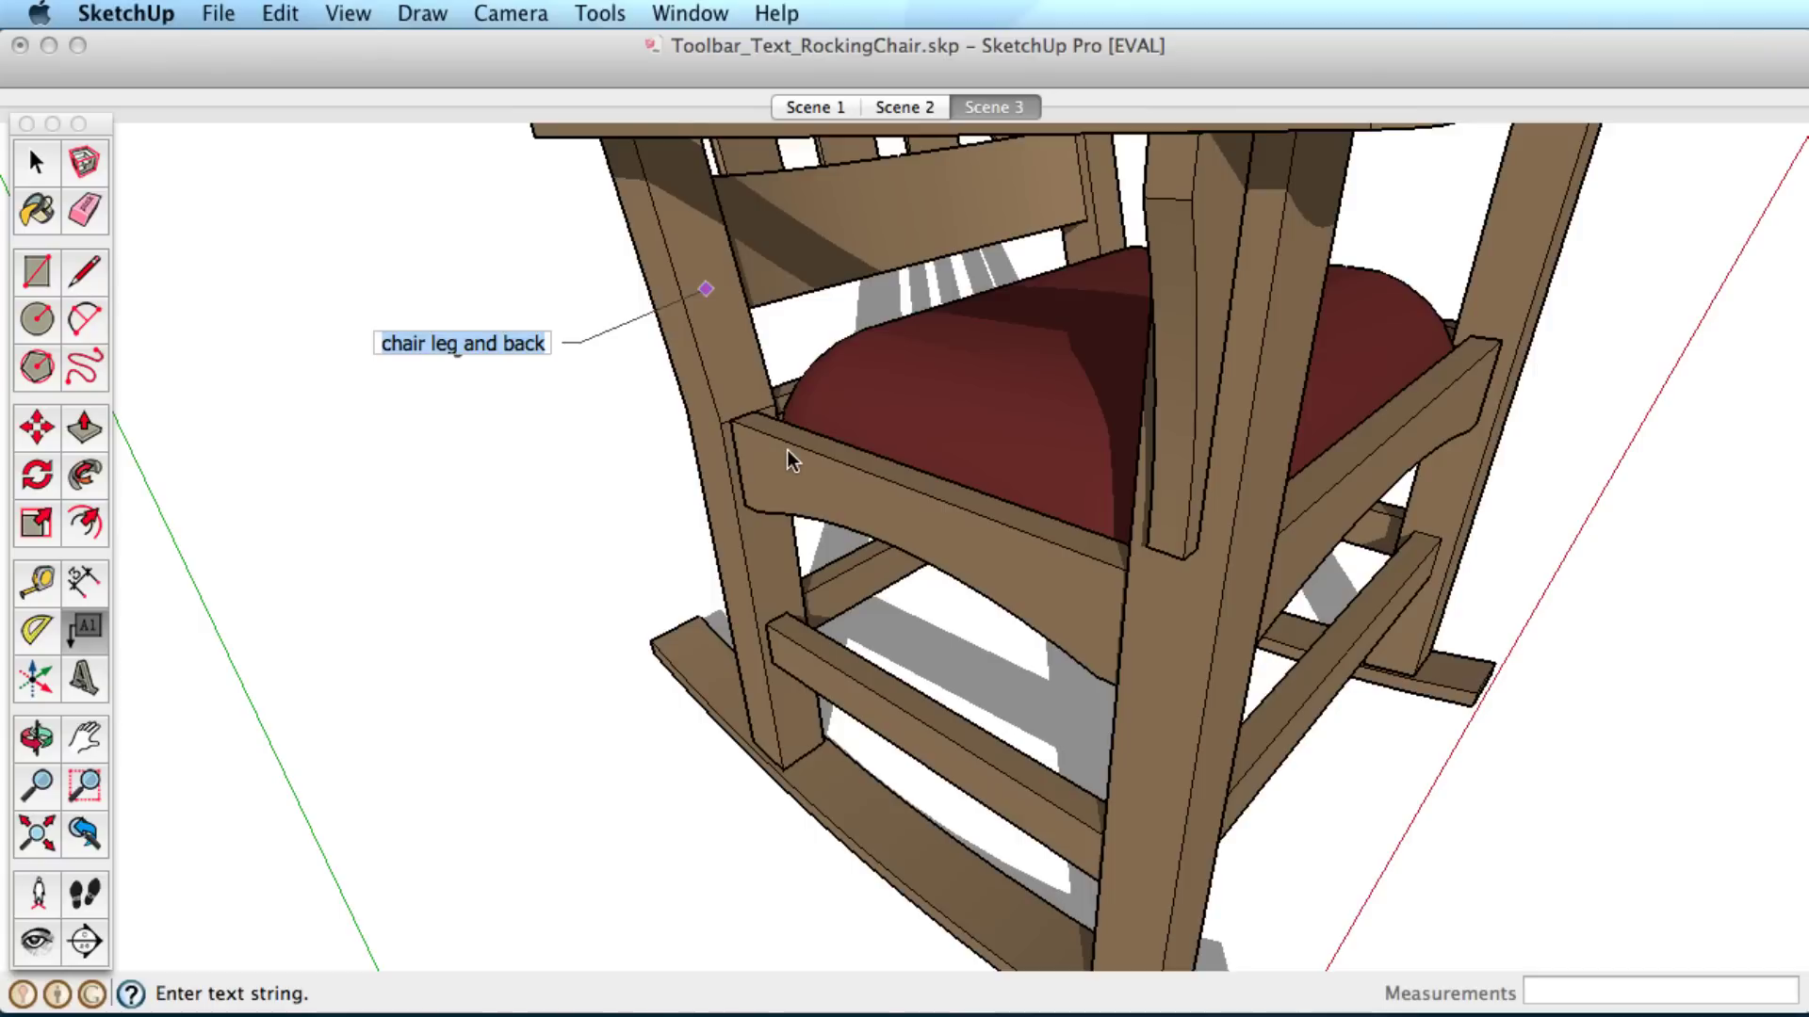
pyautogui.click(534, 434)
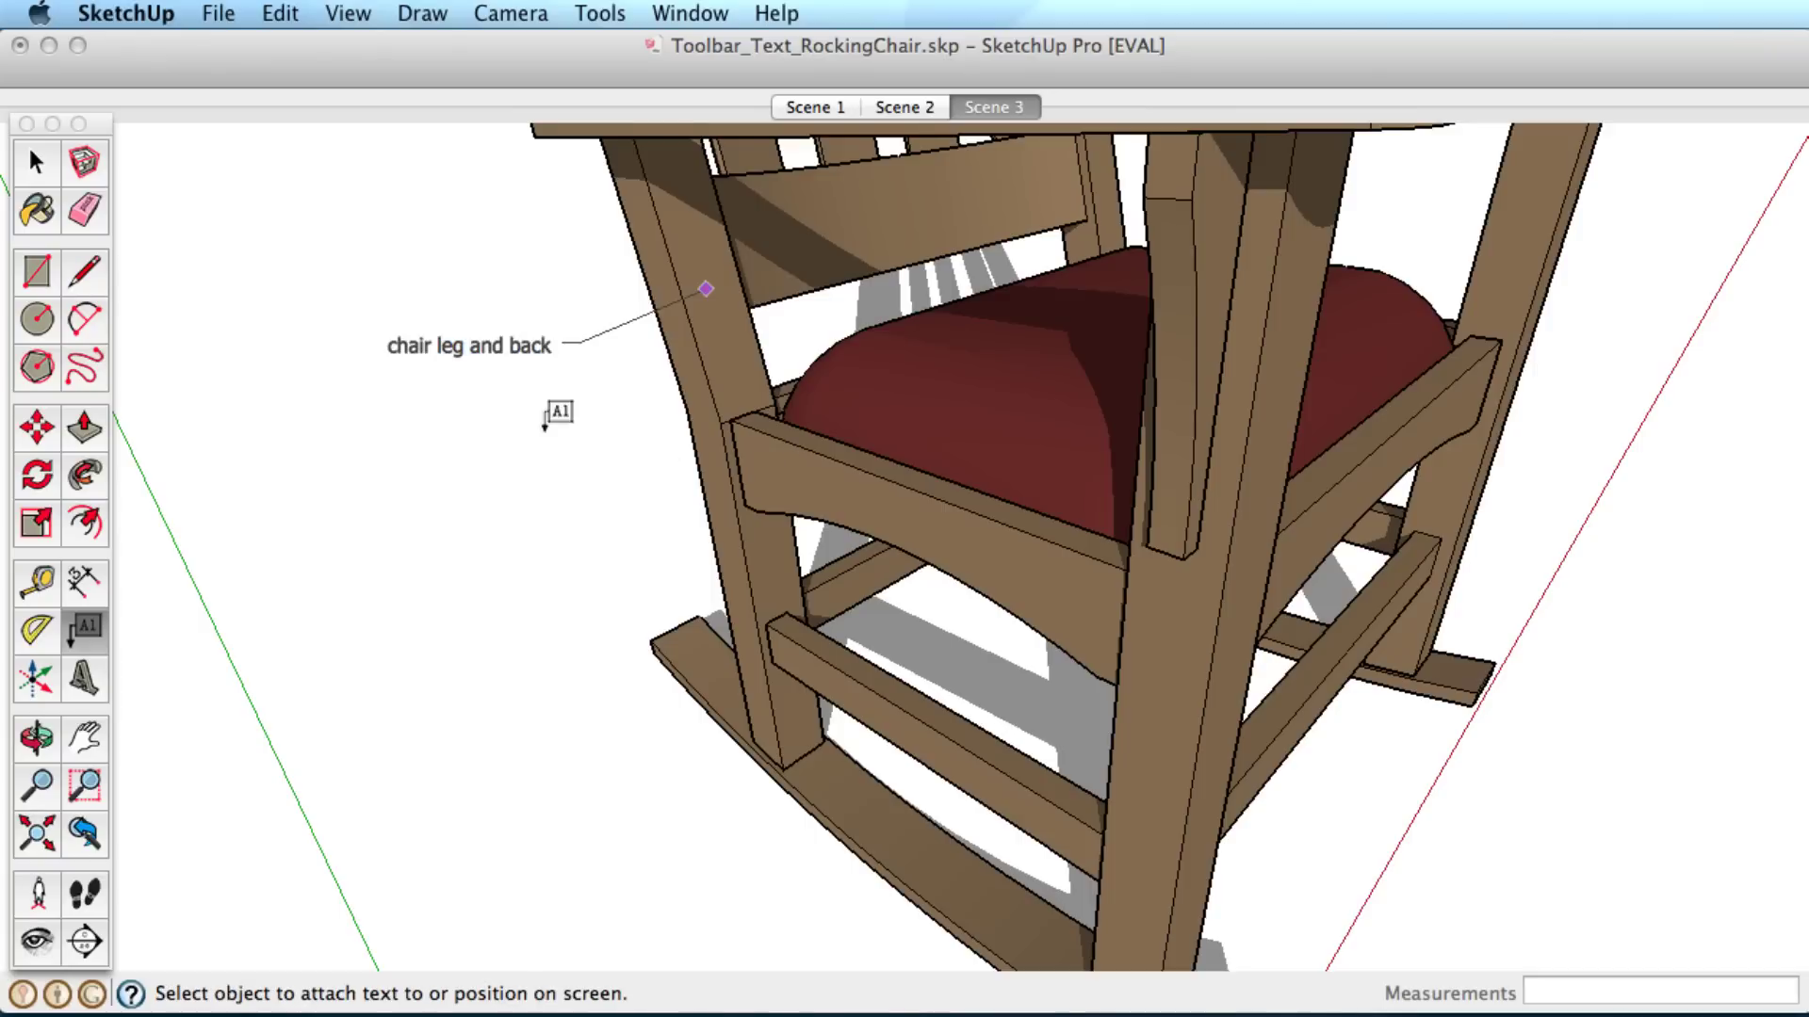
# Add leader labels '~ 1' 3"' on an edge, '38.4 Inches ²' on the rail, and 'Chair Seat'.
pyautogui.click(759, 428)
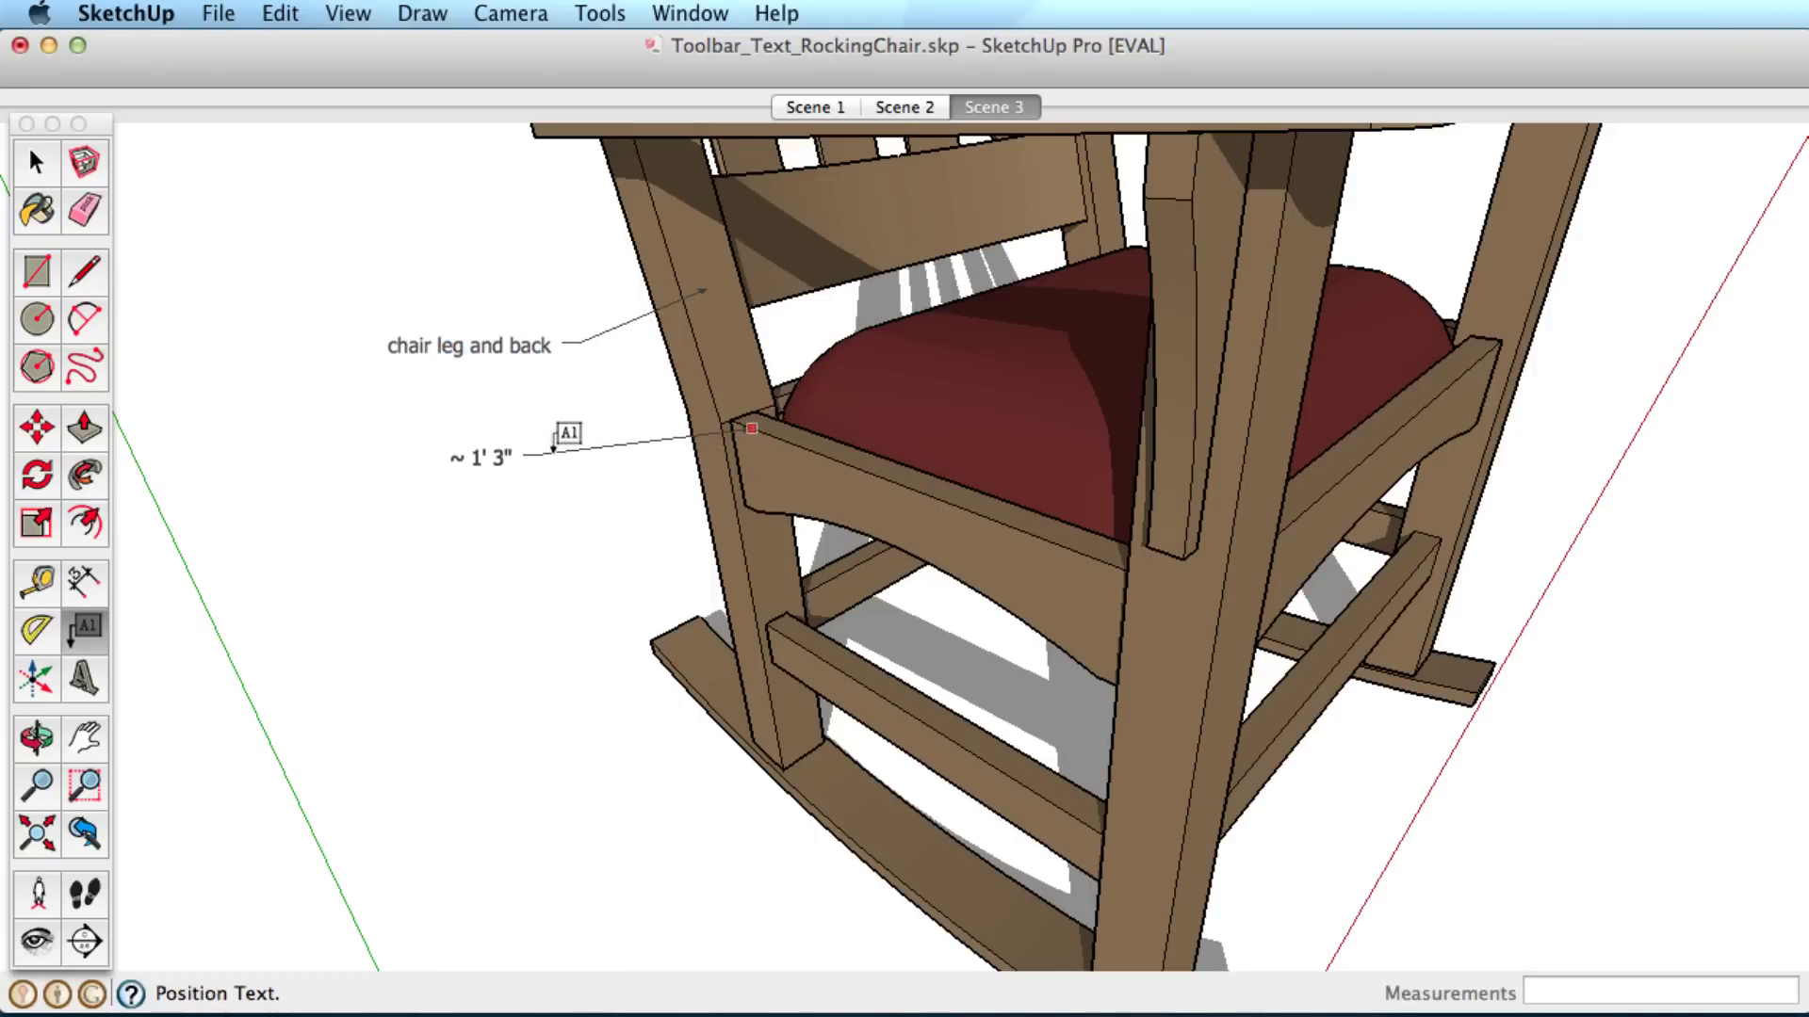
pyautogui.click(545, 456)
pyautogui.click(565, 489)
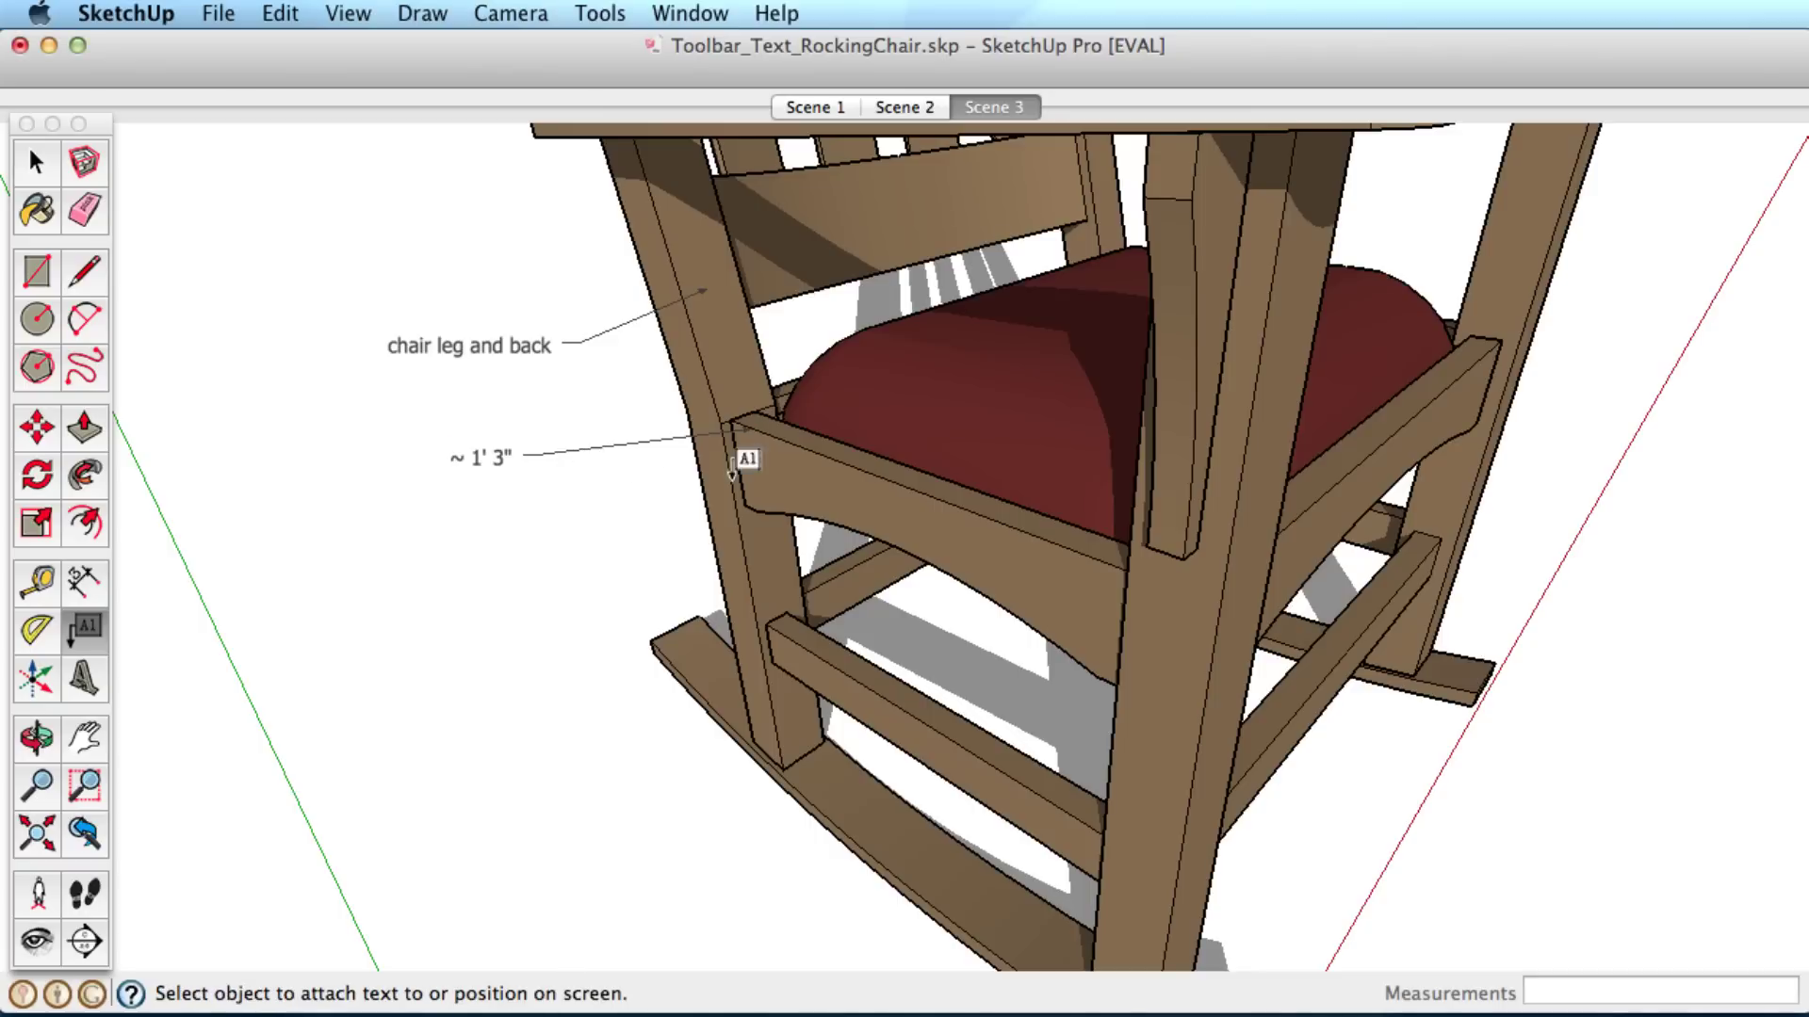
pyautogui.click(798, 489)
pyautogui.click(547, 548)
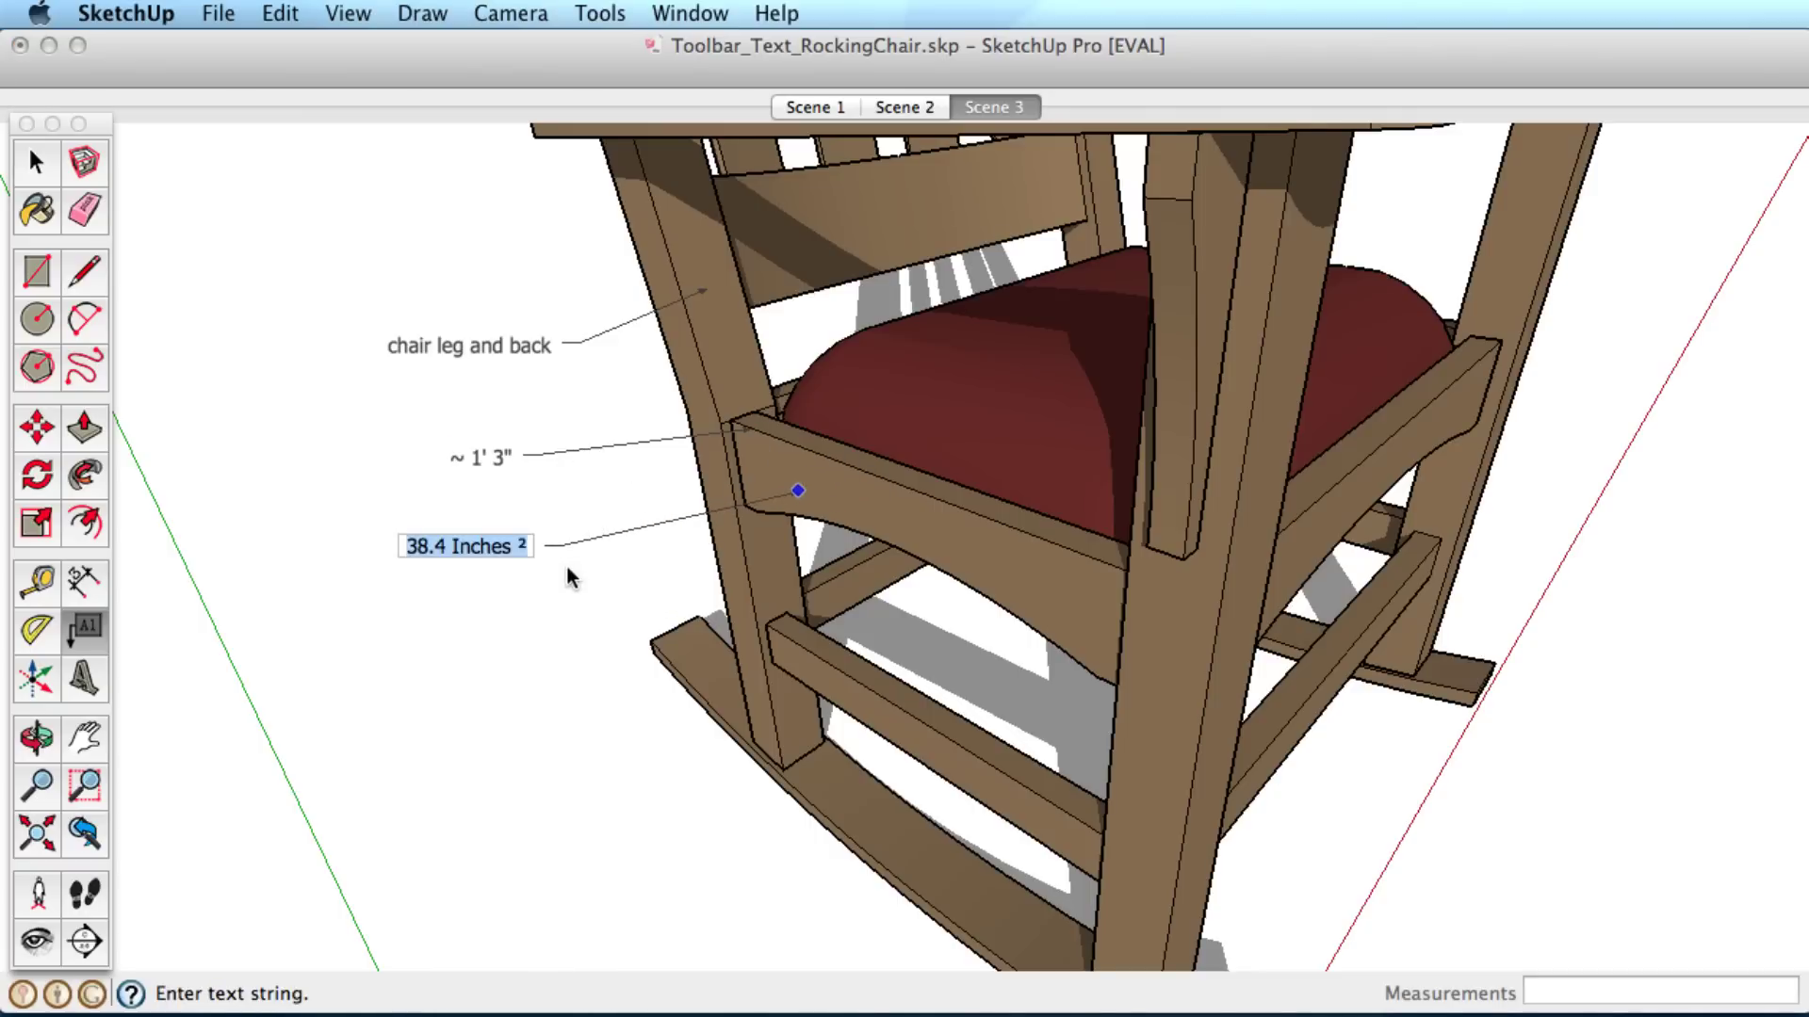
pyautogui.click(569, 573)
pyautogui.click(986, 410)
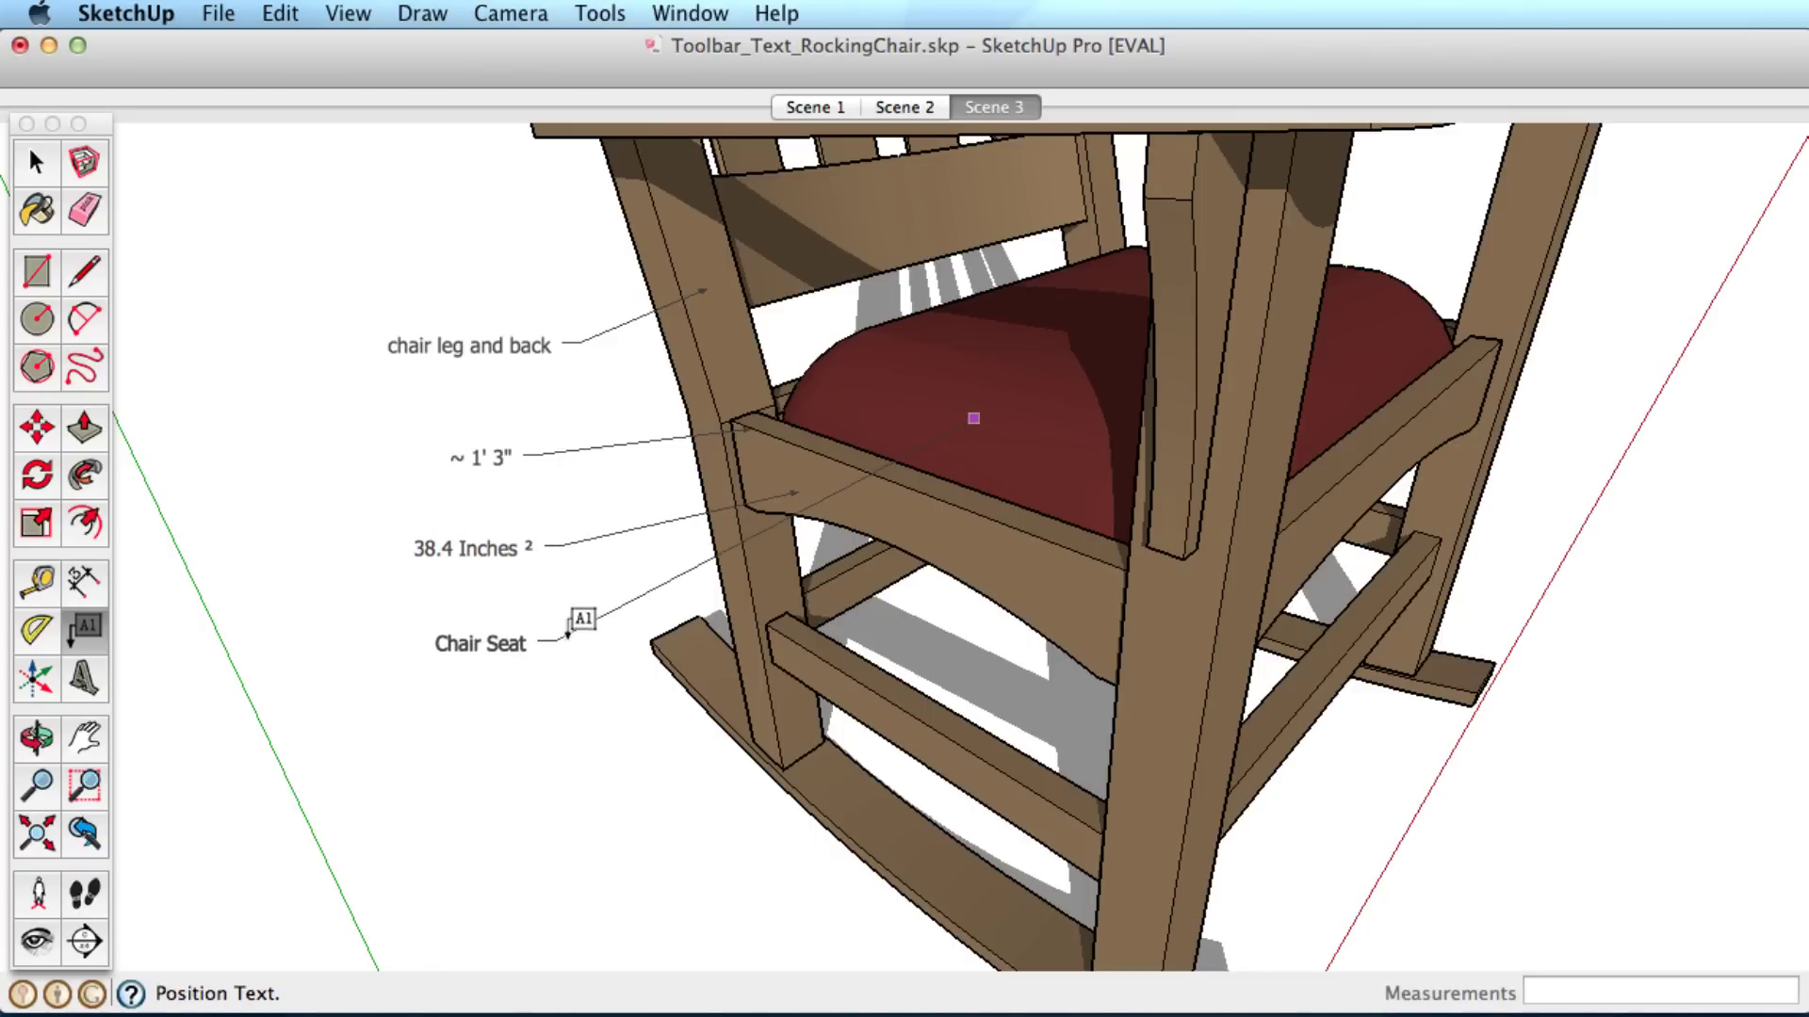
pyautogui.click(557, 642)
pyautogui.click(605, 650)
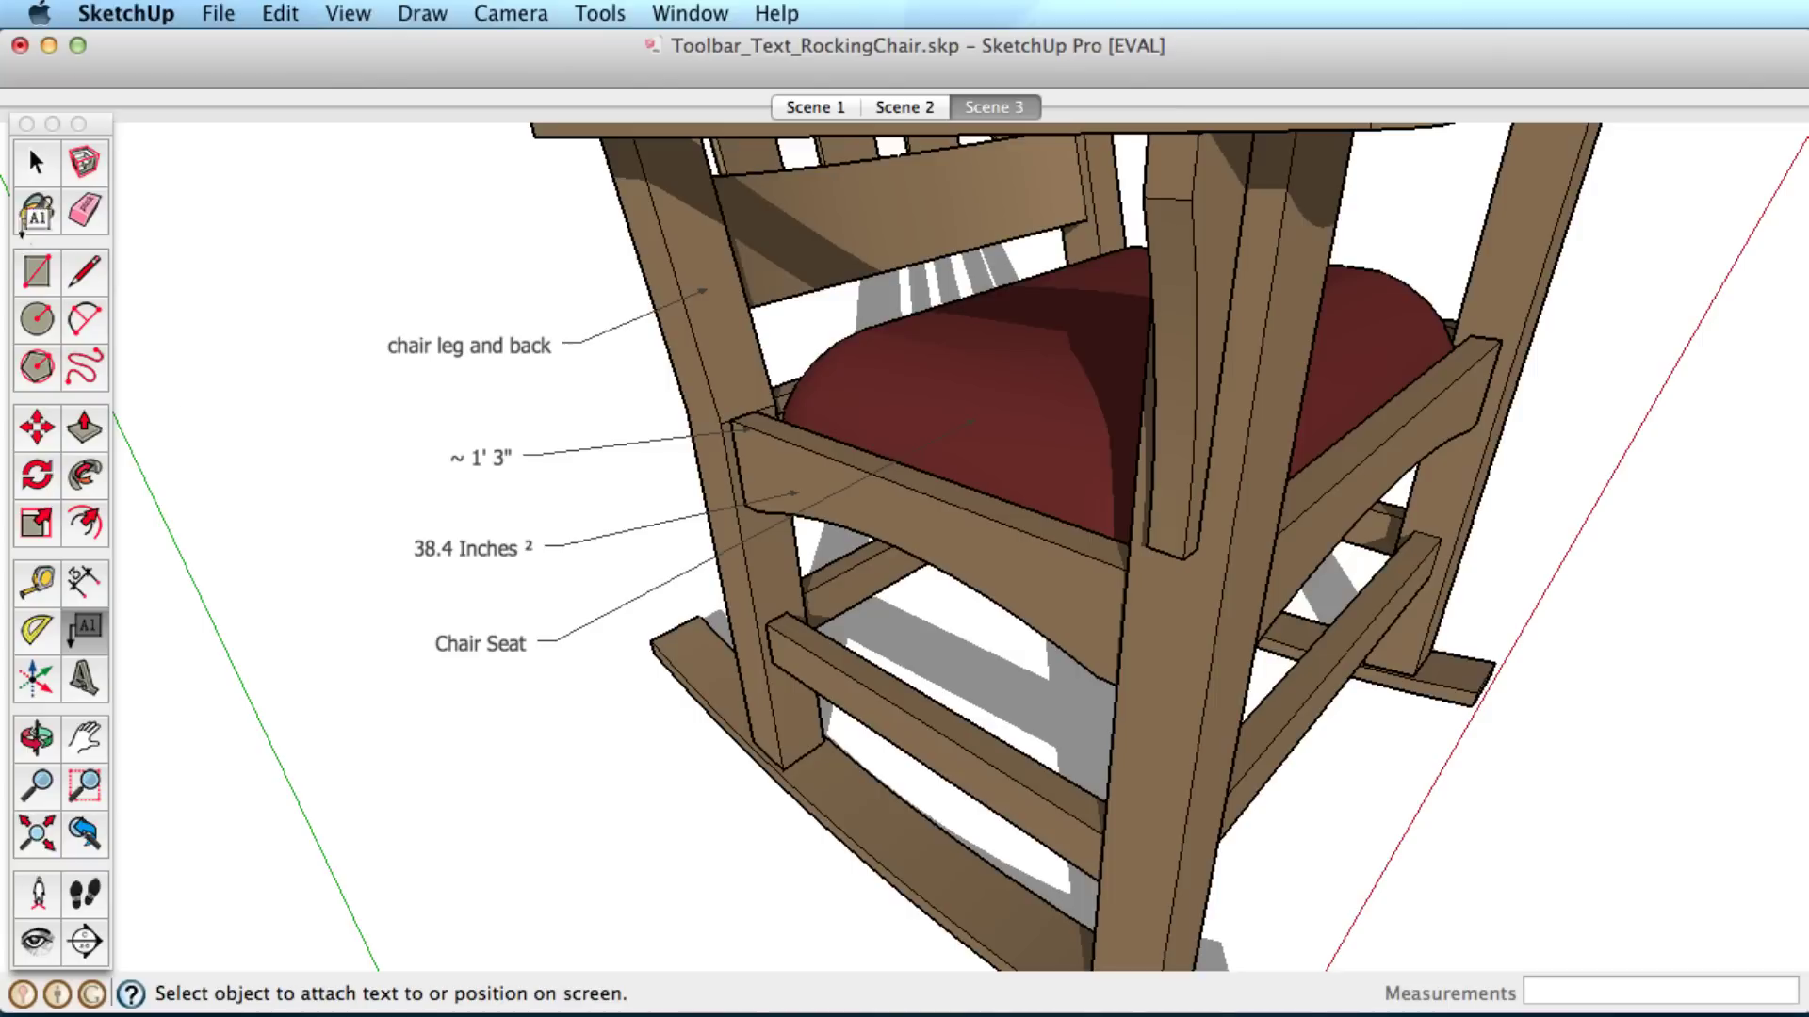
# Change the '~ 1' 3"' label to read 'oak wood', then right-click the chair leg and back label.
pyautogui.click(36, 162)
pyautogui.doubleClick(482, 455)
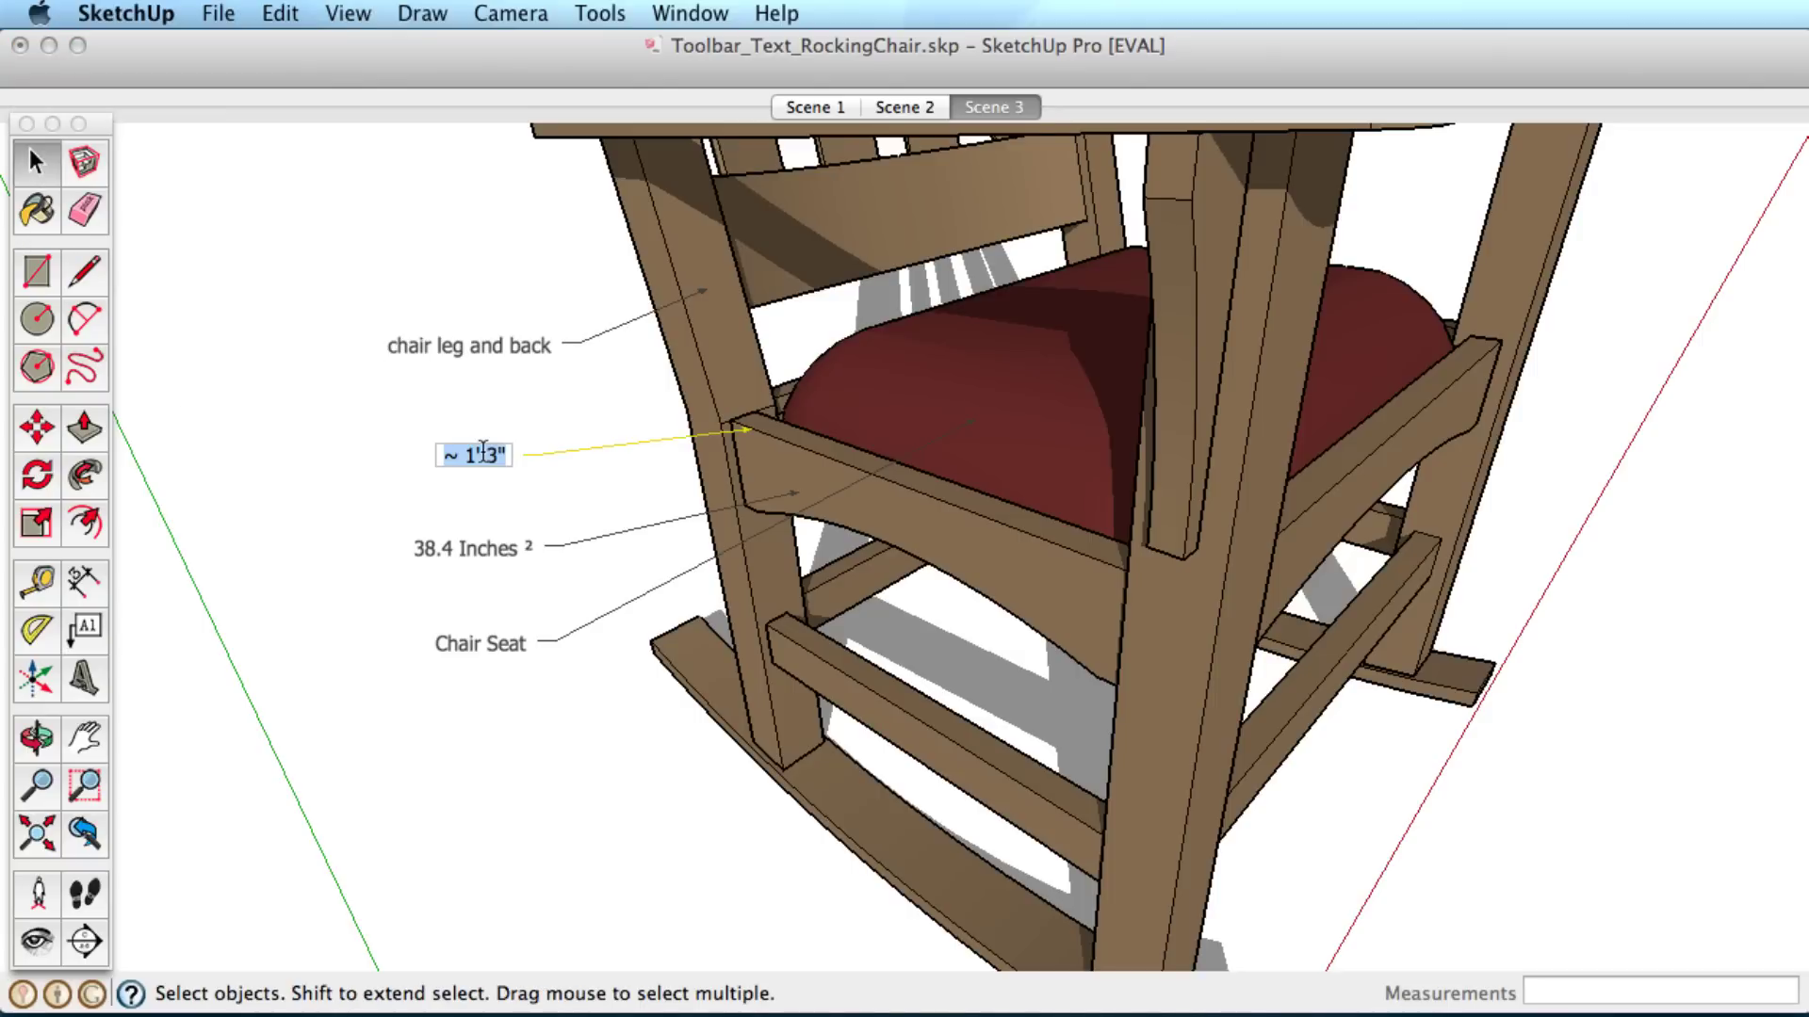
pyautogui.write('oak wood')
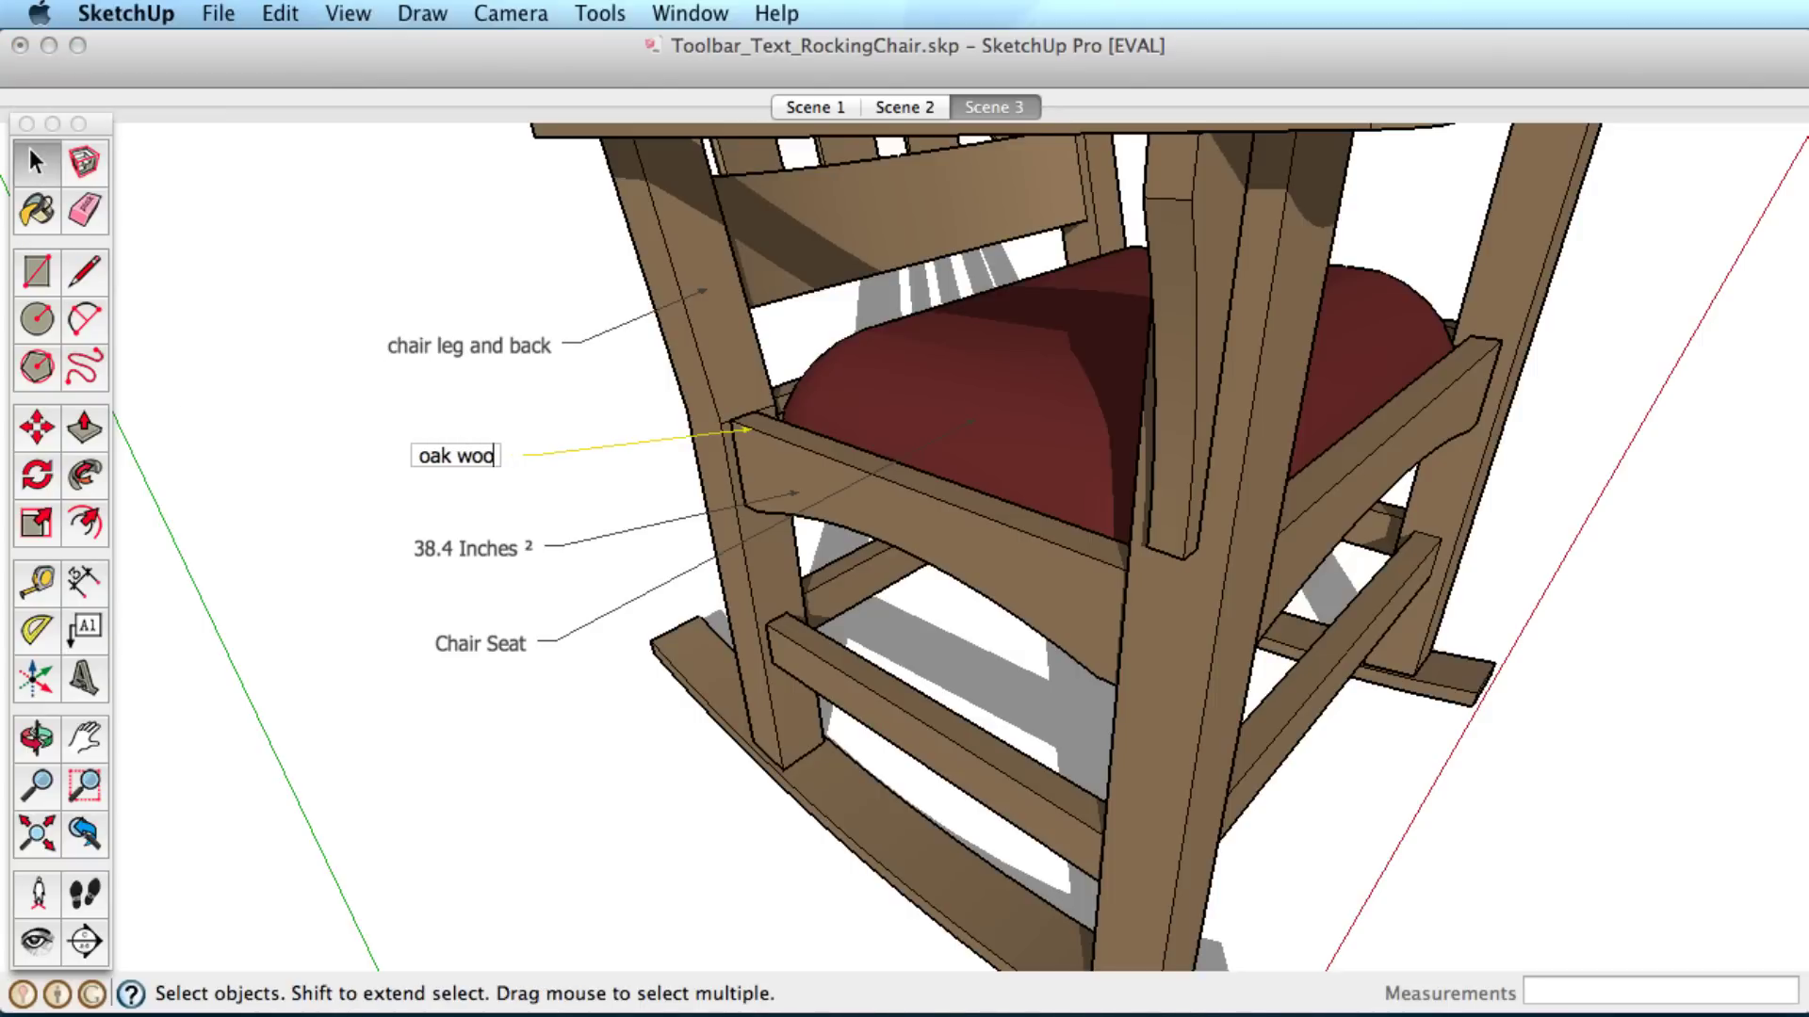
pyautogui.click(381, 436)
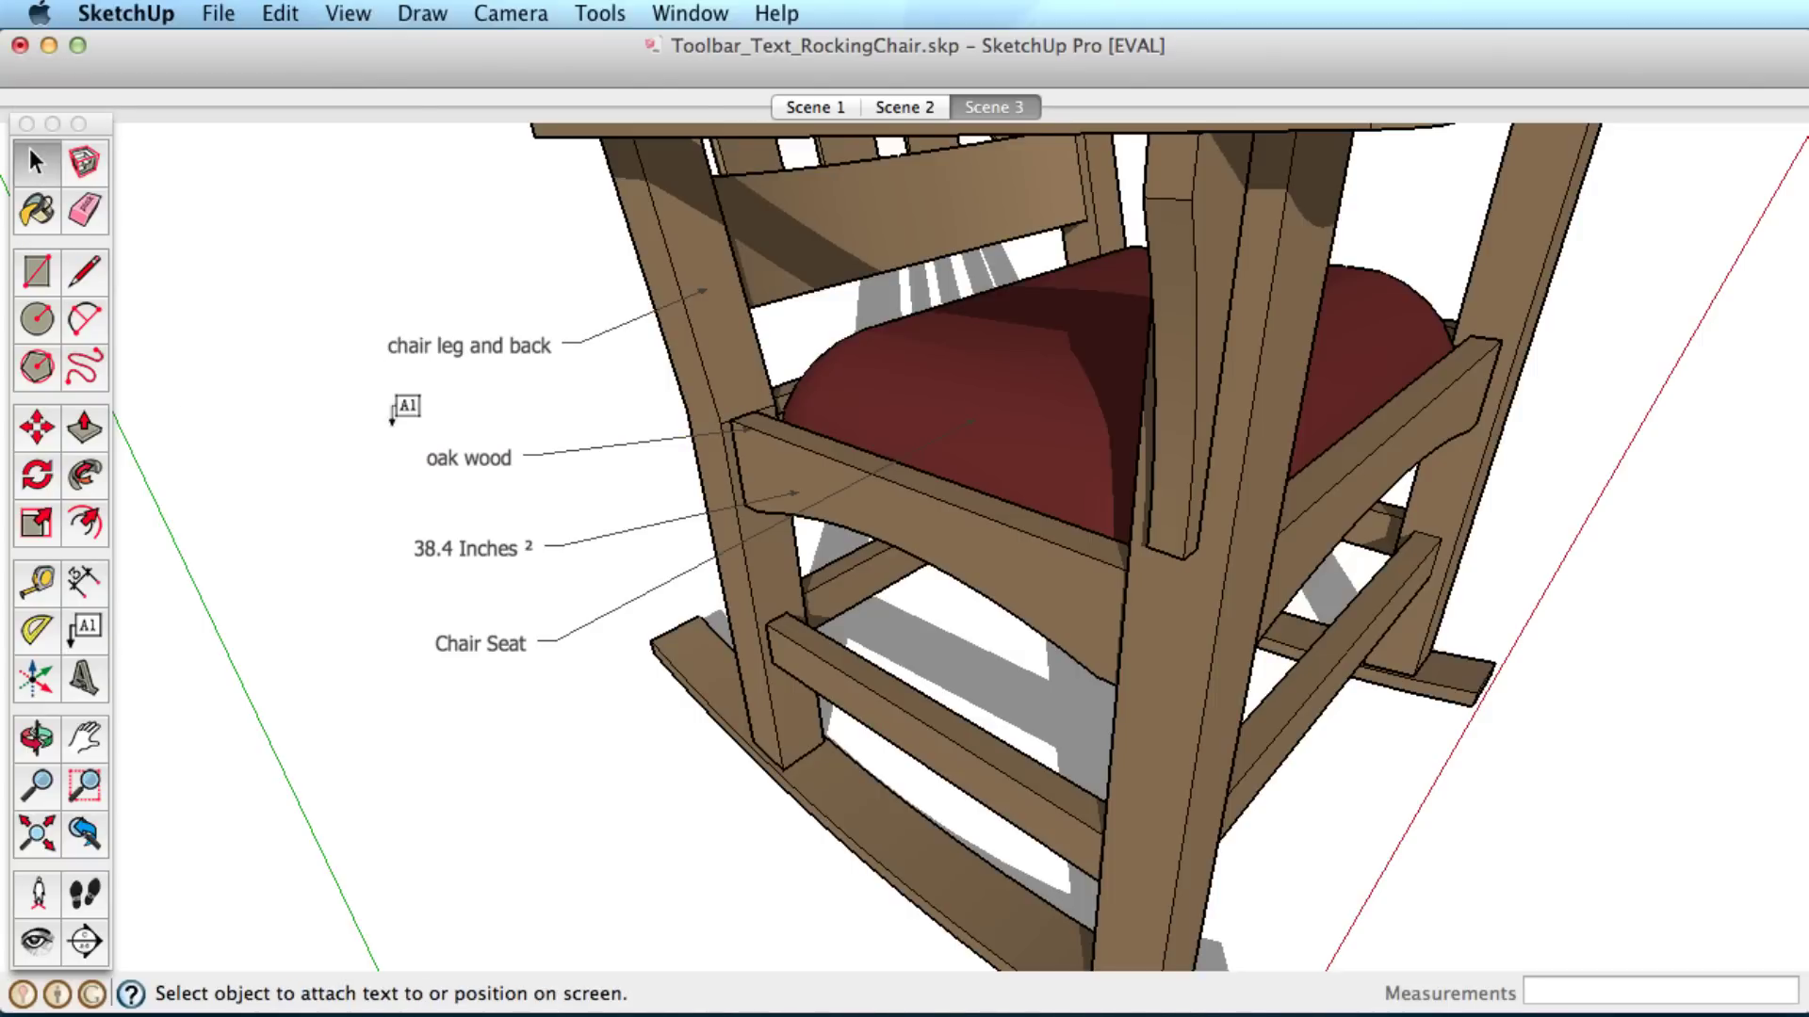
pyautogui.press('space')
pyautogui.rightClick(465, 341)
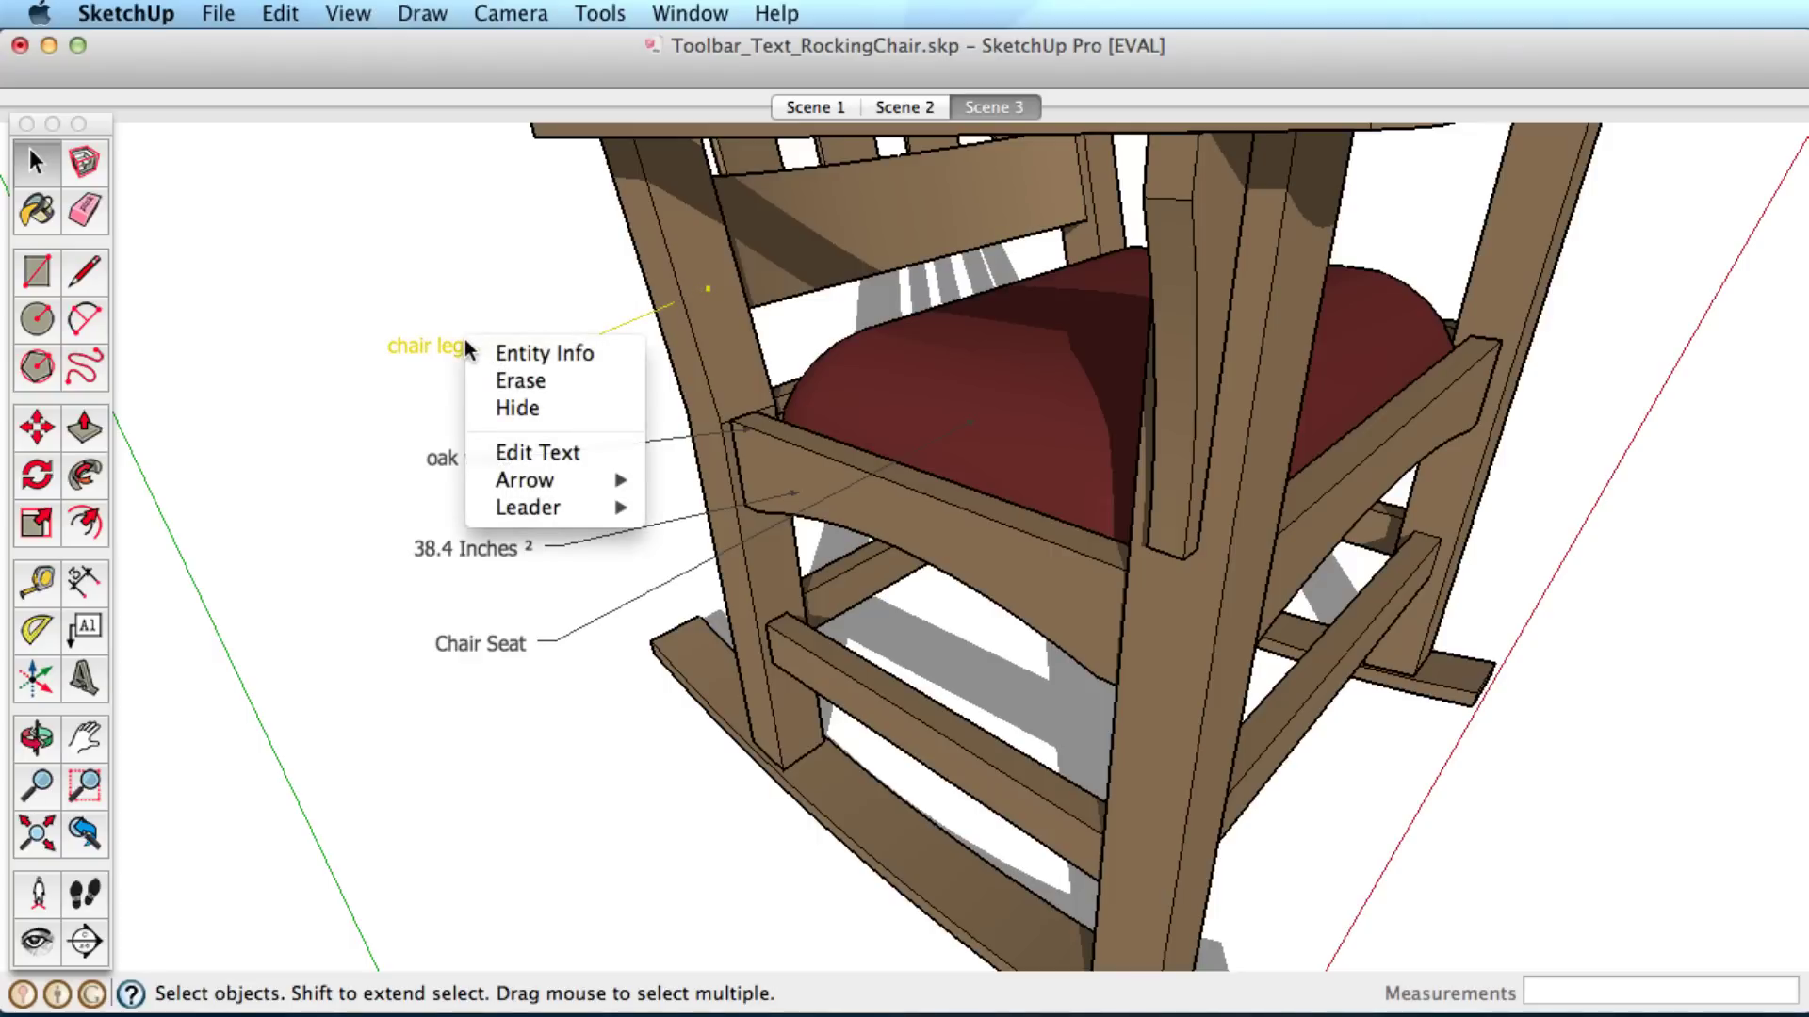
# Open Entity Info for the chair leg and back label, check its font, and keep the Dot arrow.
pyautogui.click(554, 356)
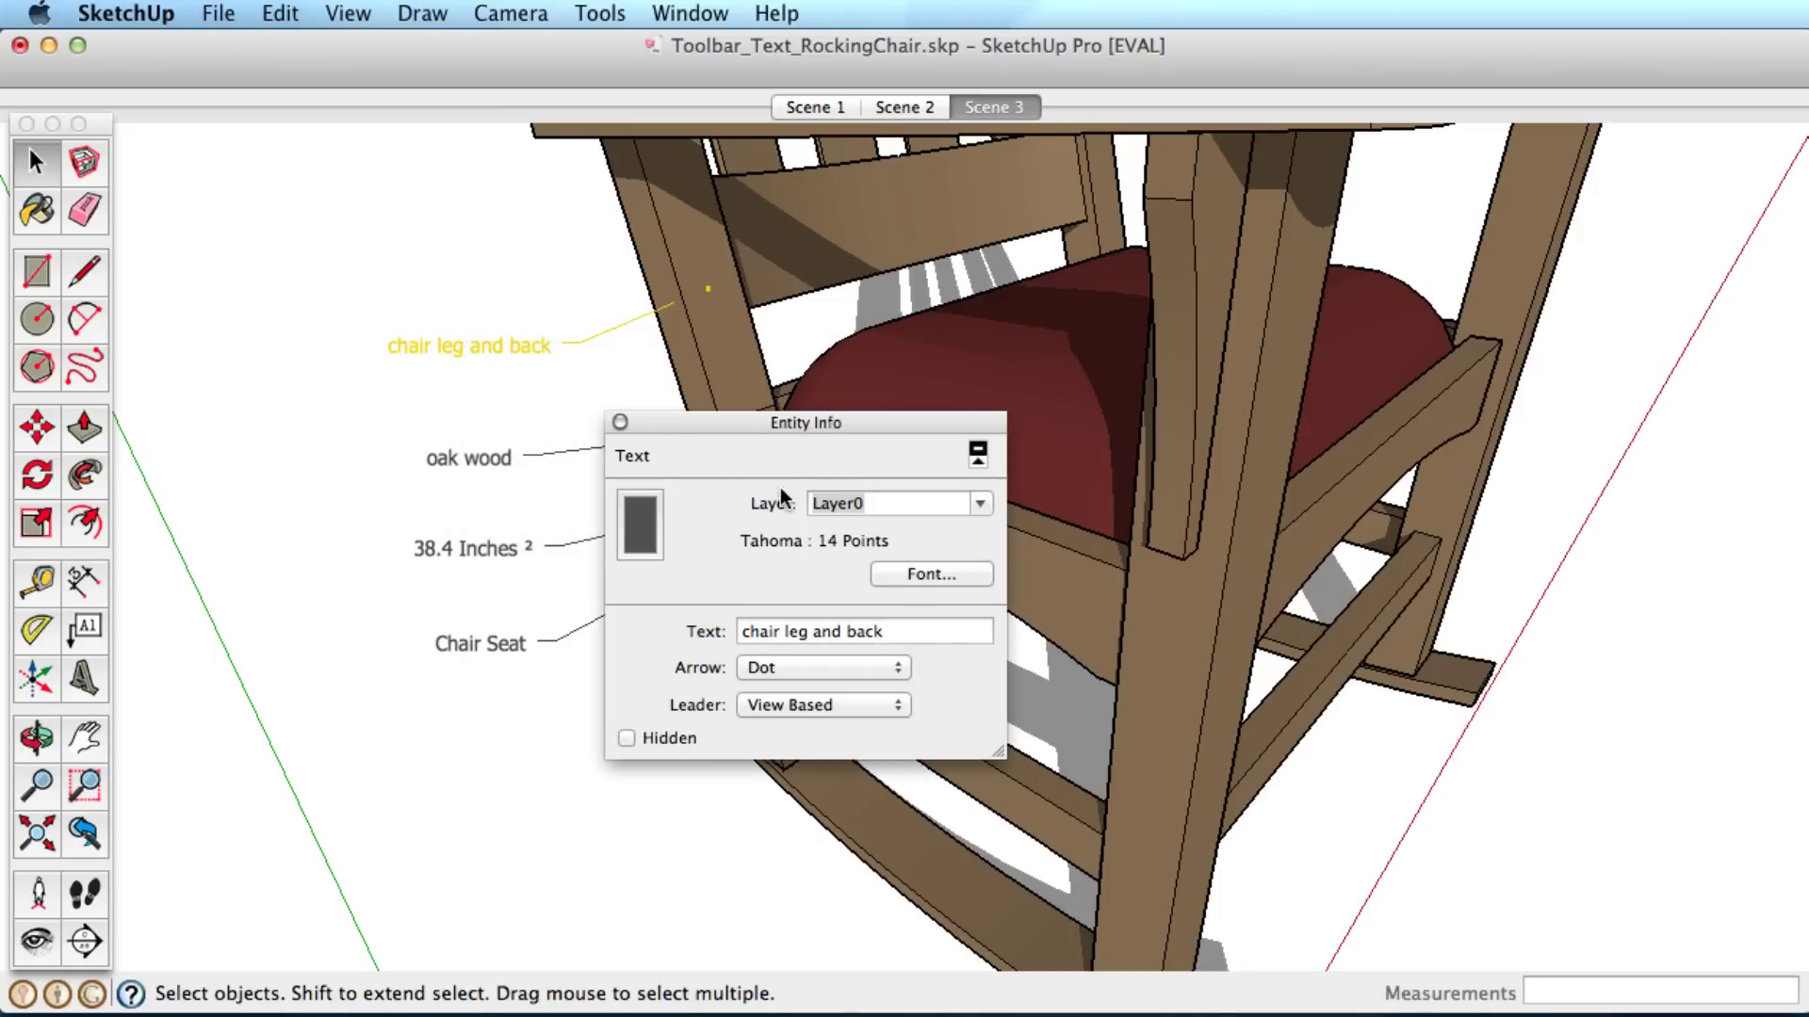
pyautogui.moveTo(929, 636); pyautogui.dragTo(718, 633)
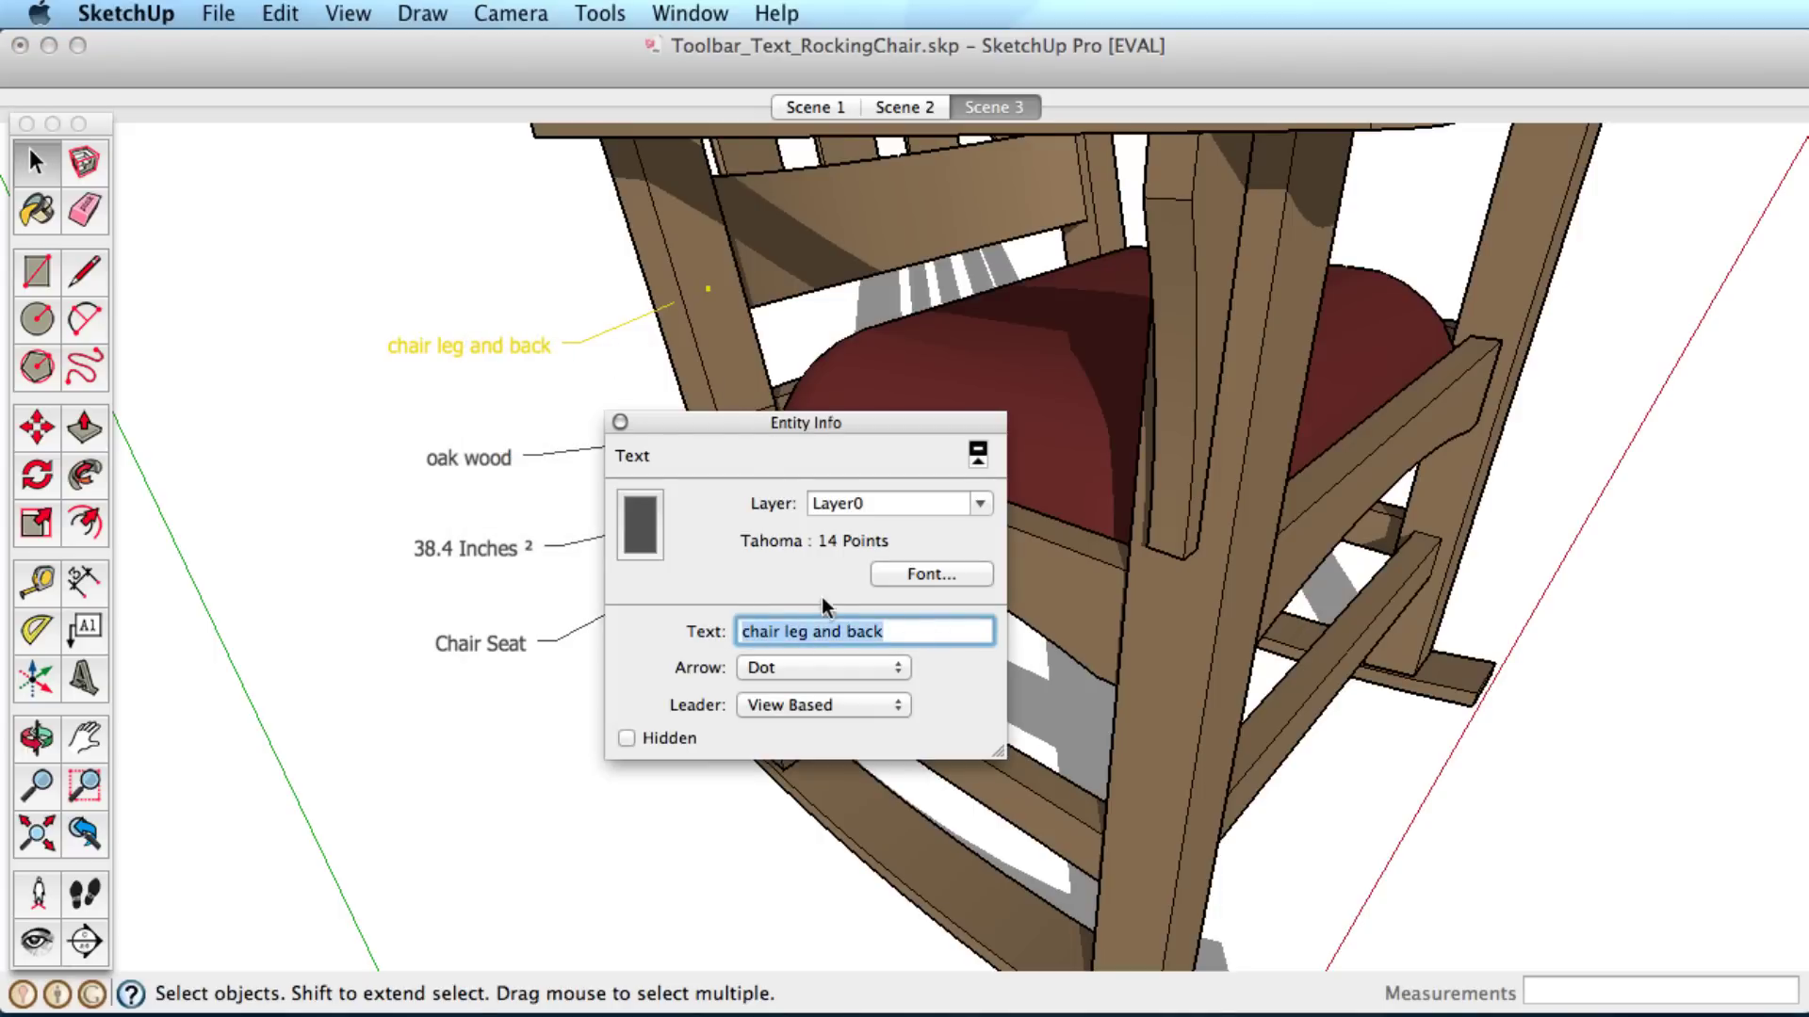
pyautogui.click(930, 575)
pyautogui.click(1167, 549)
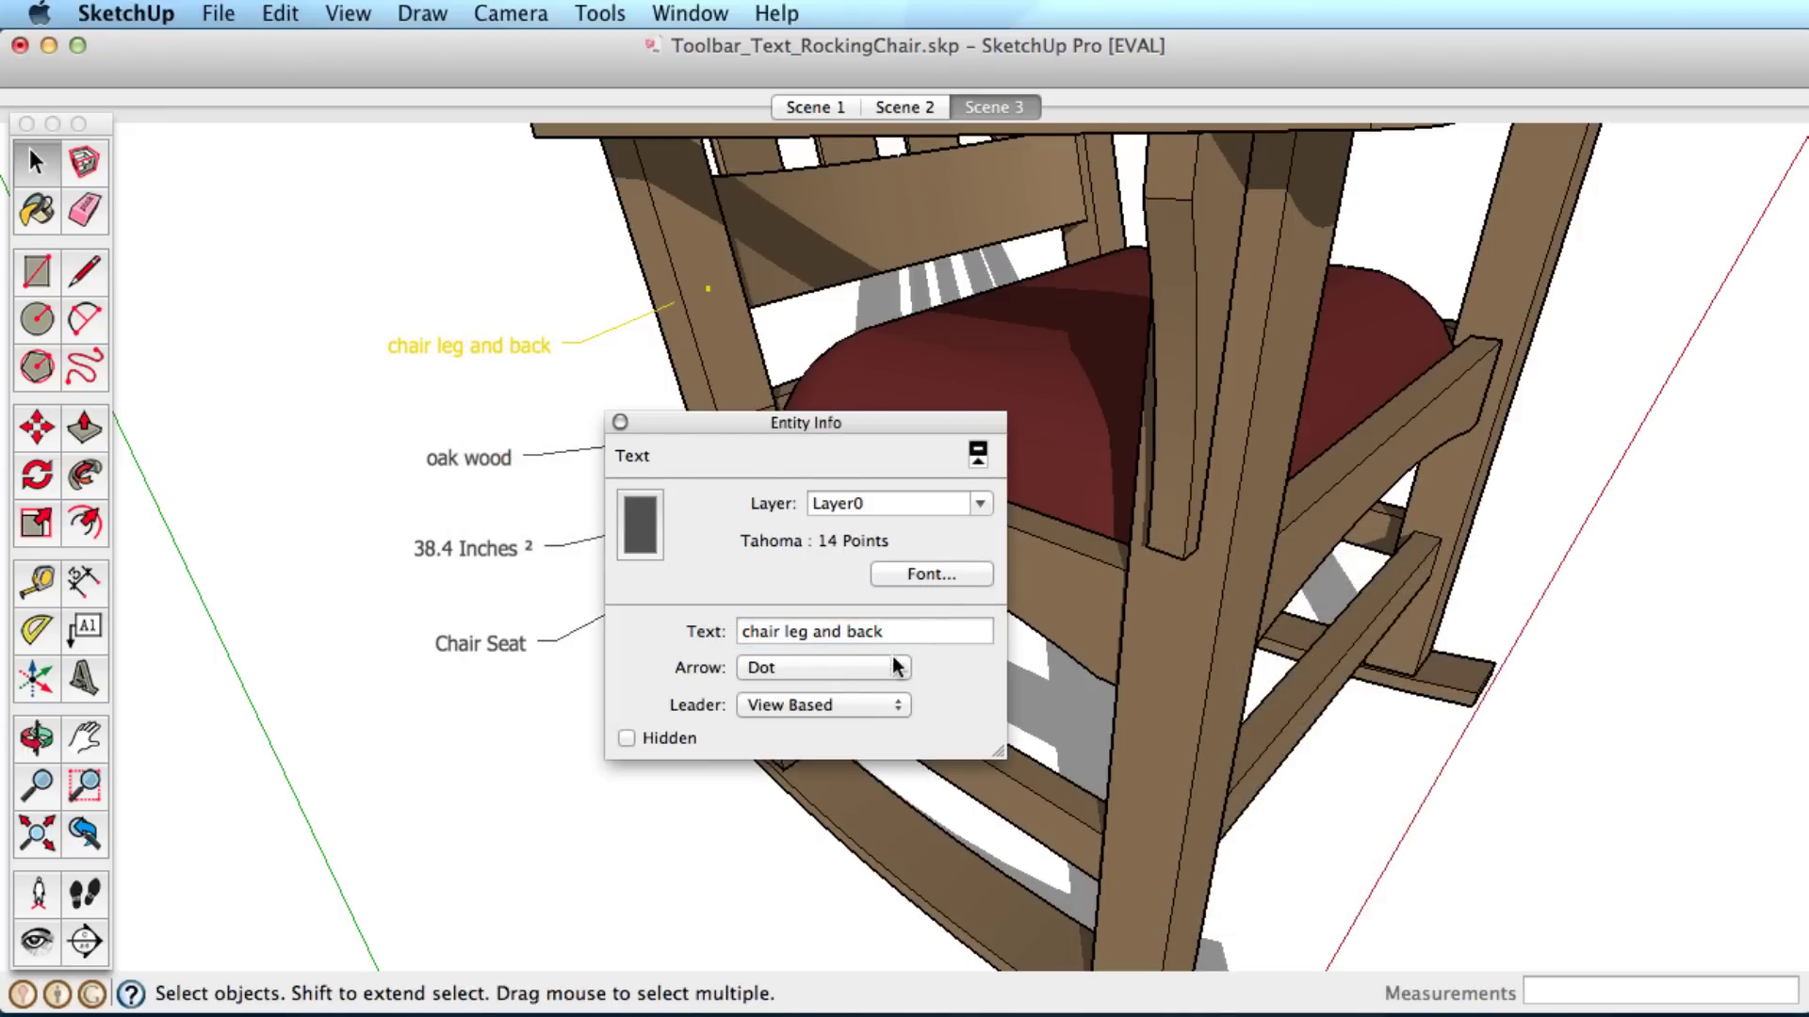
pyautogui.click(806, 665)
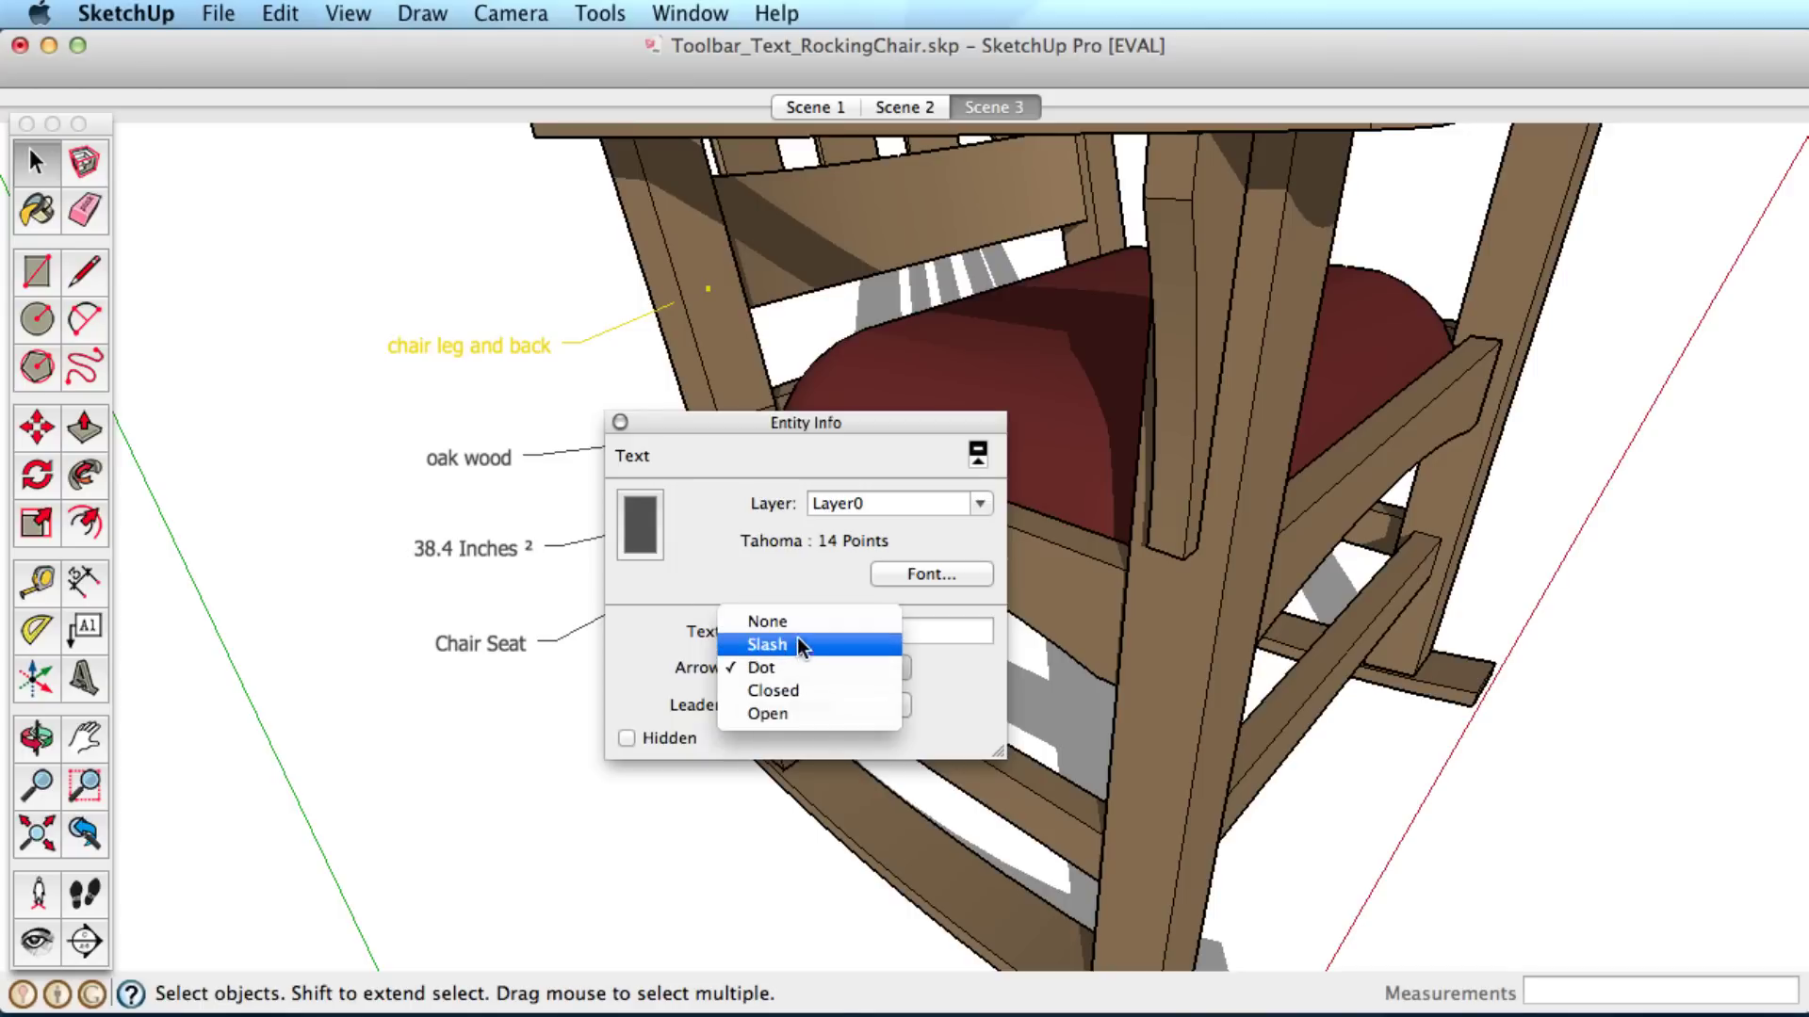
pyautogui.click(797, 664)
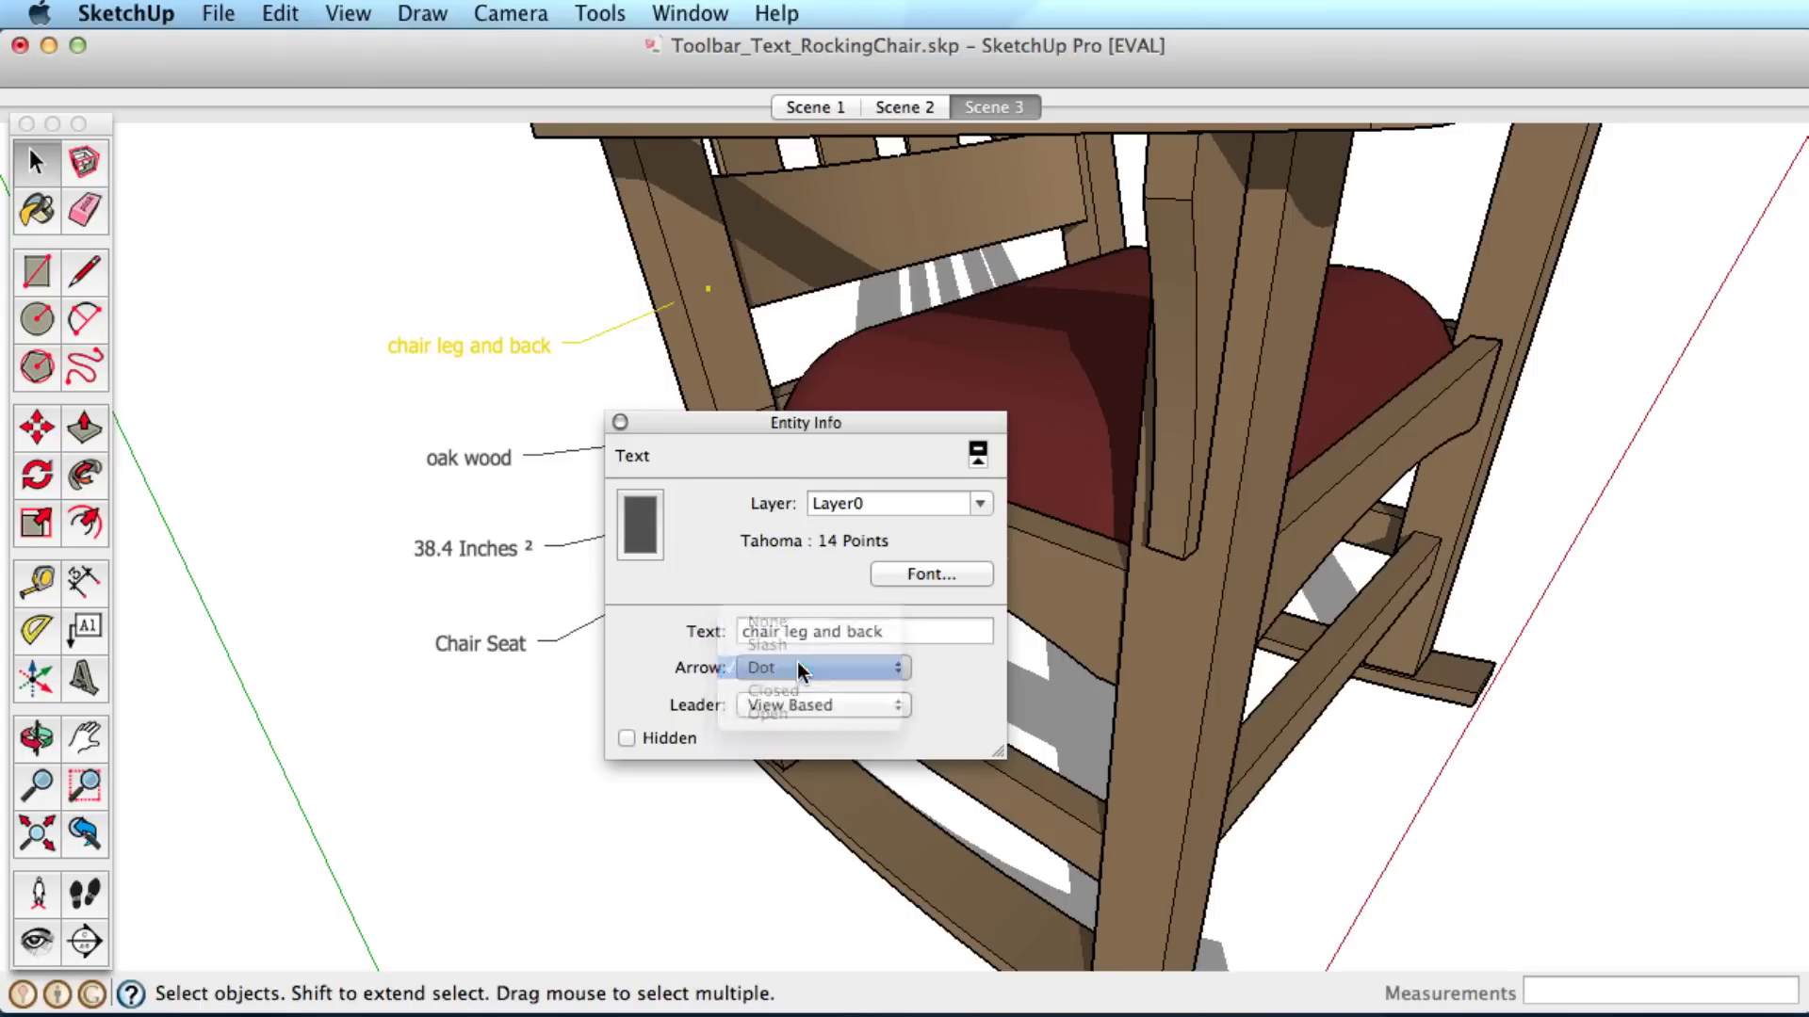
# Try the Pushpin leader, return it to View Based, and close Entity Info.
pyautogui.click(787, 705)
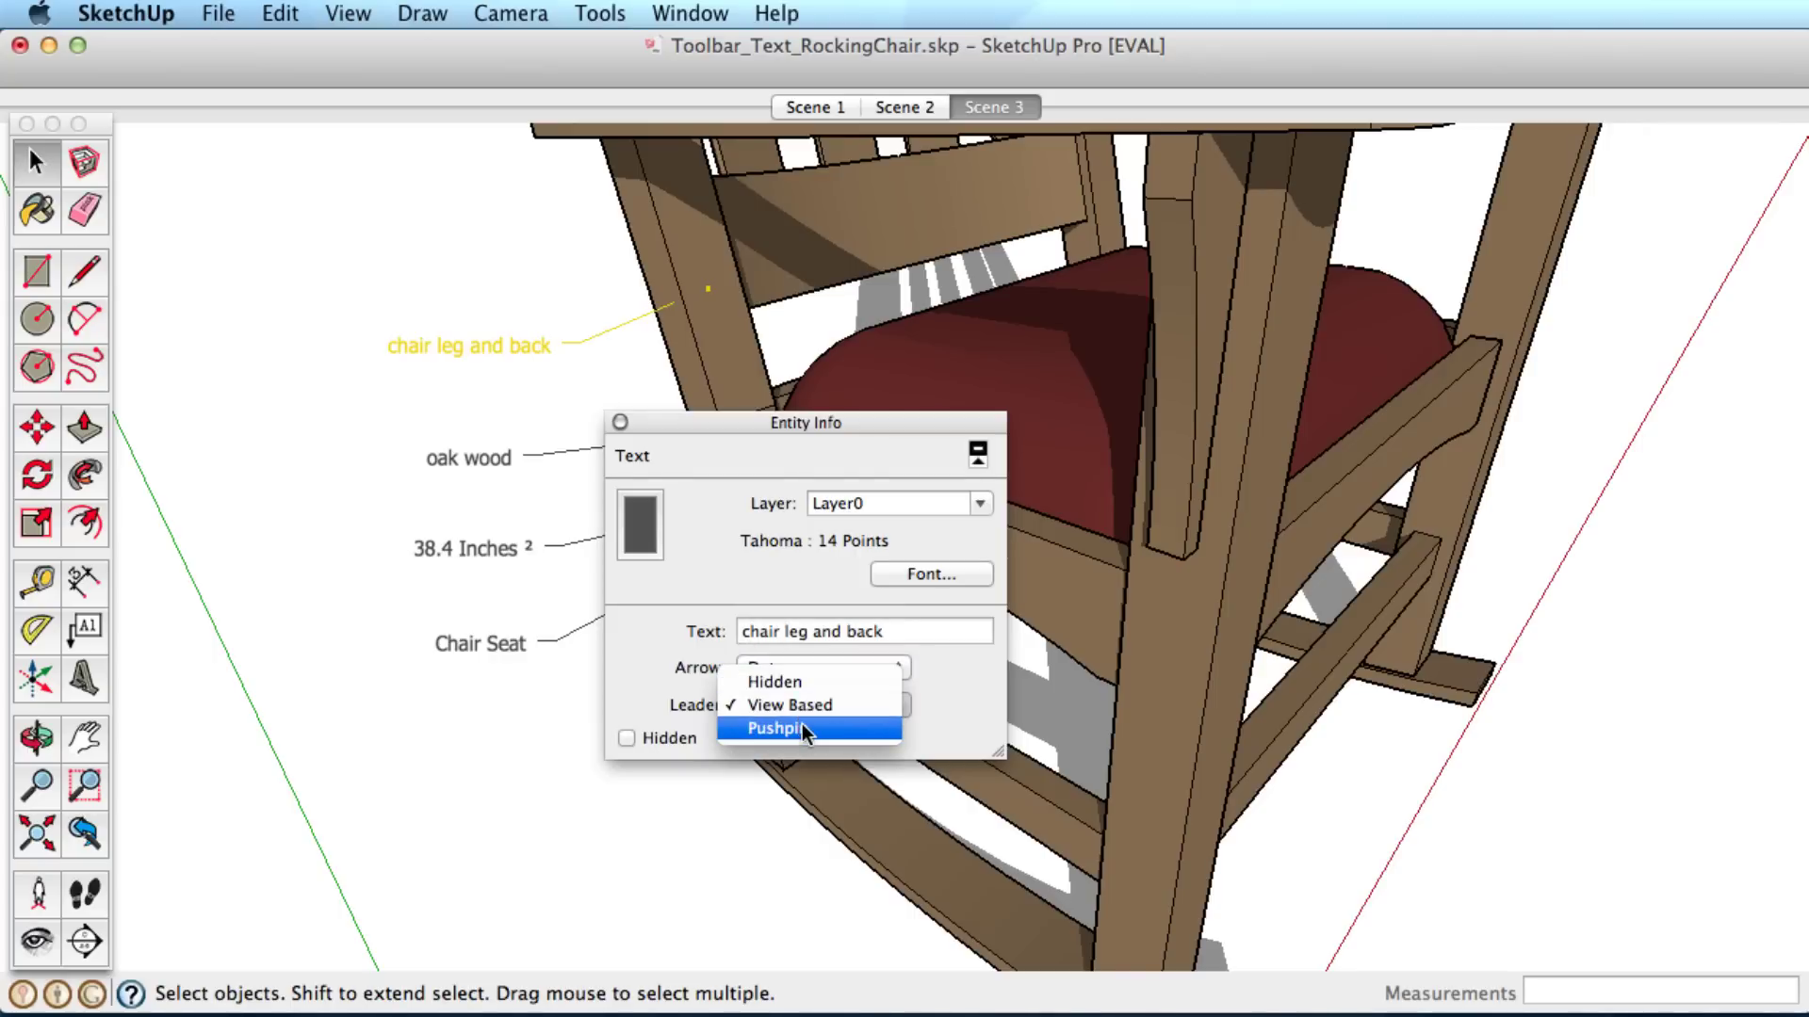
pyautogui.click(801, 728)
pyautogui.click(797, 706)
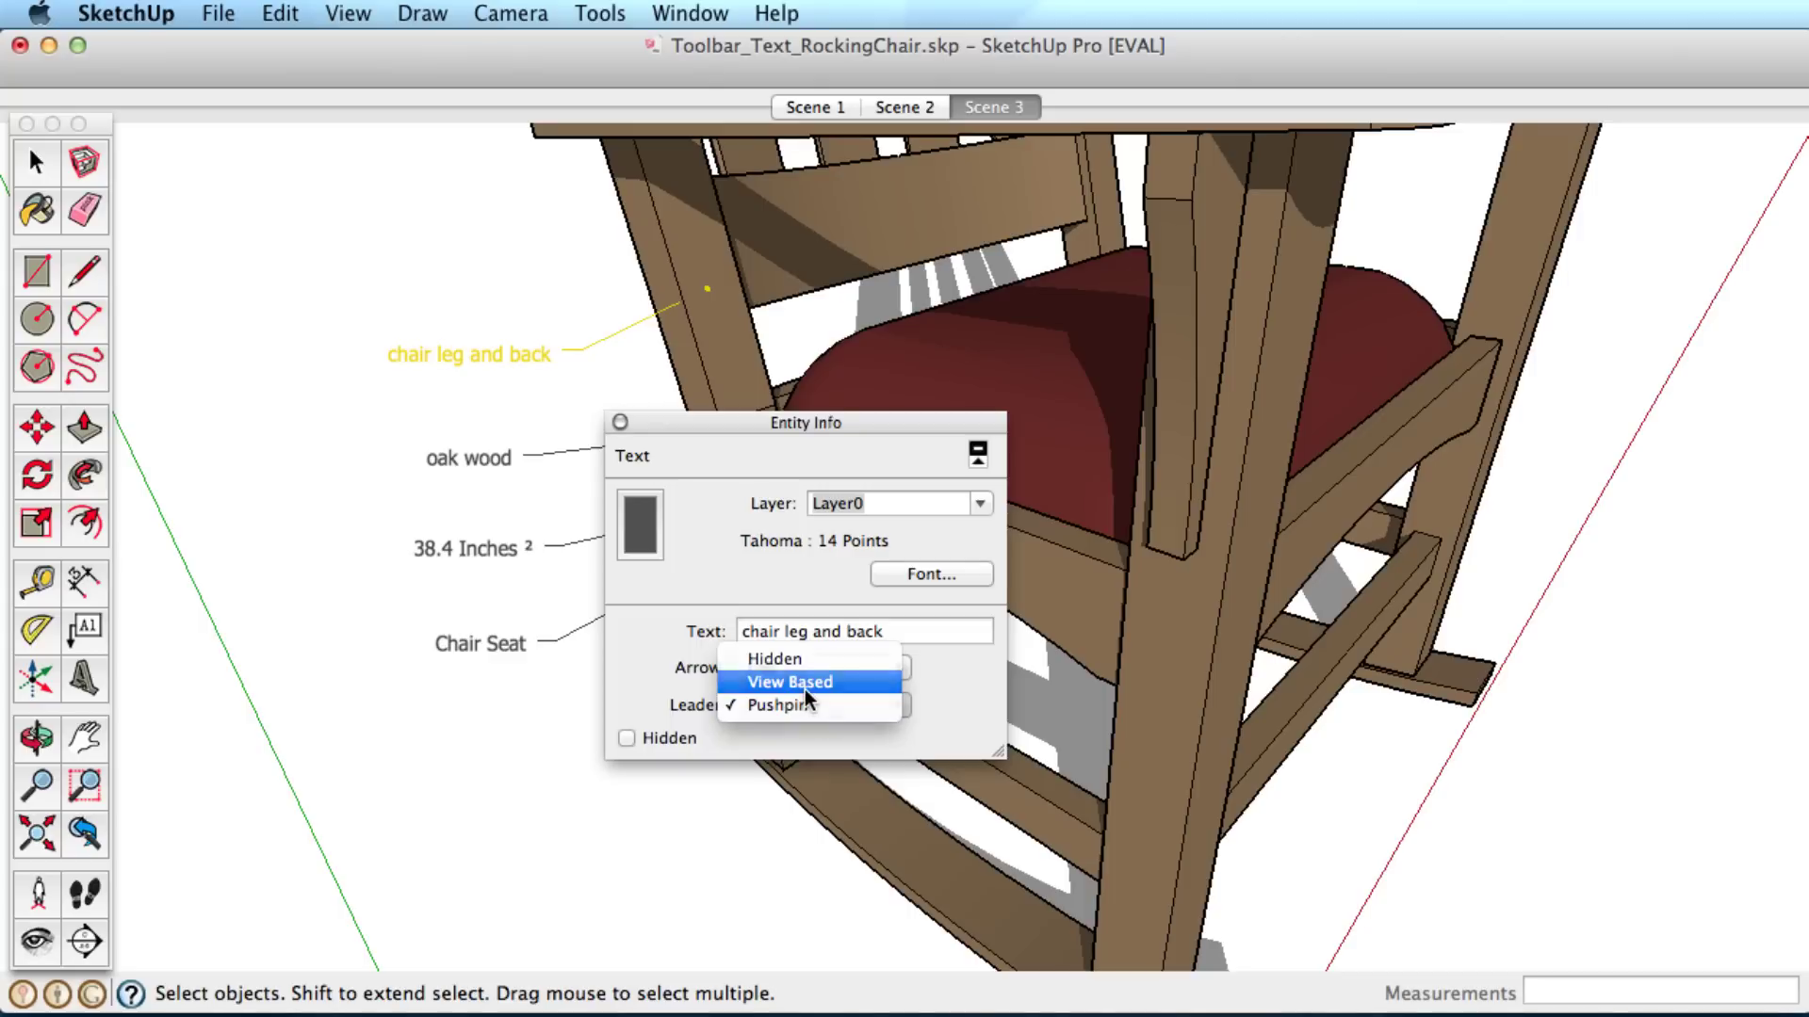
pyautogui.click(805, 686)
pyautogui.click(619, 422)
pyautogui.click(619, 415)
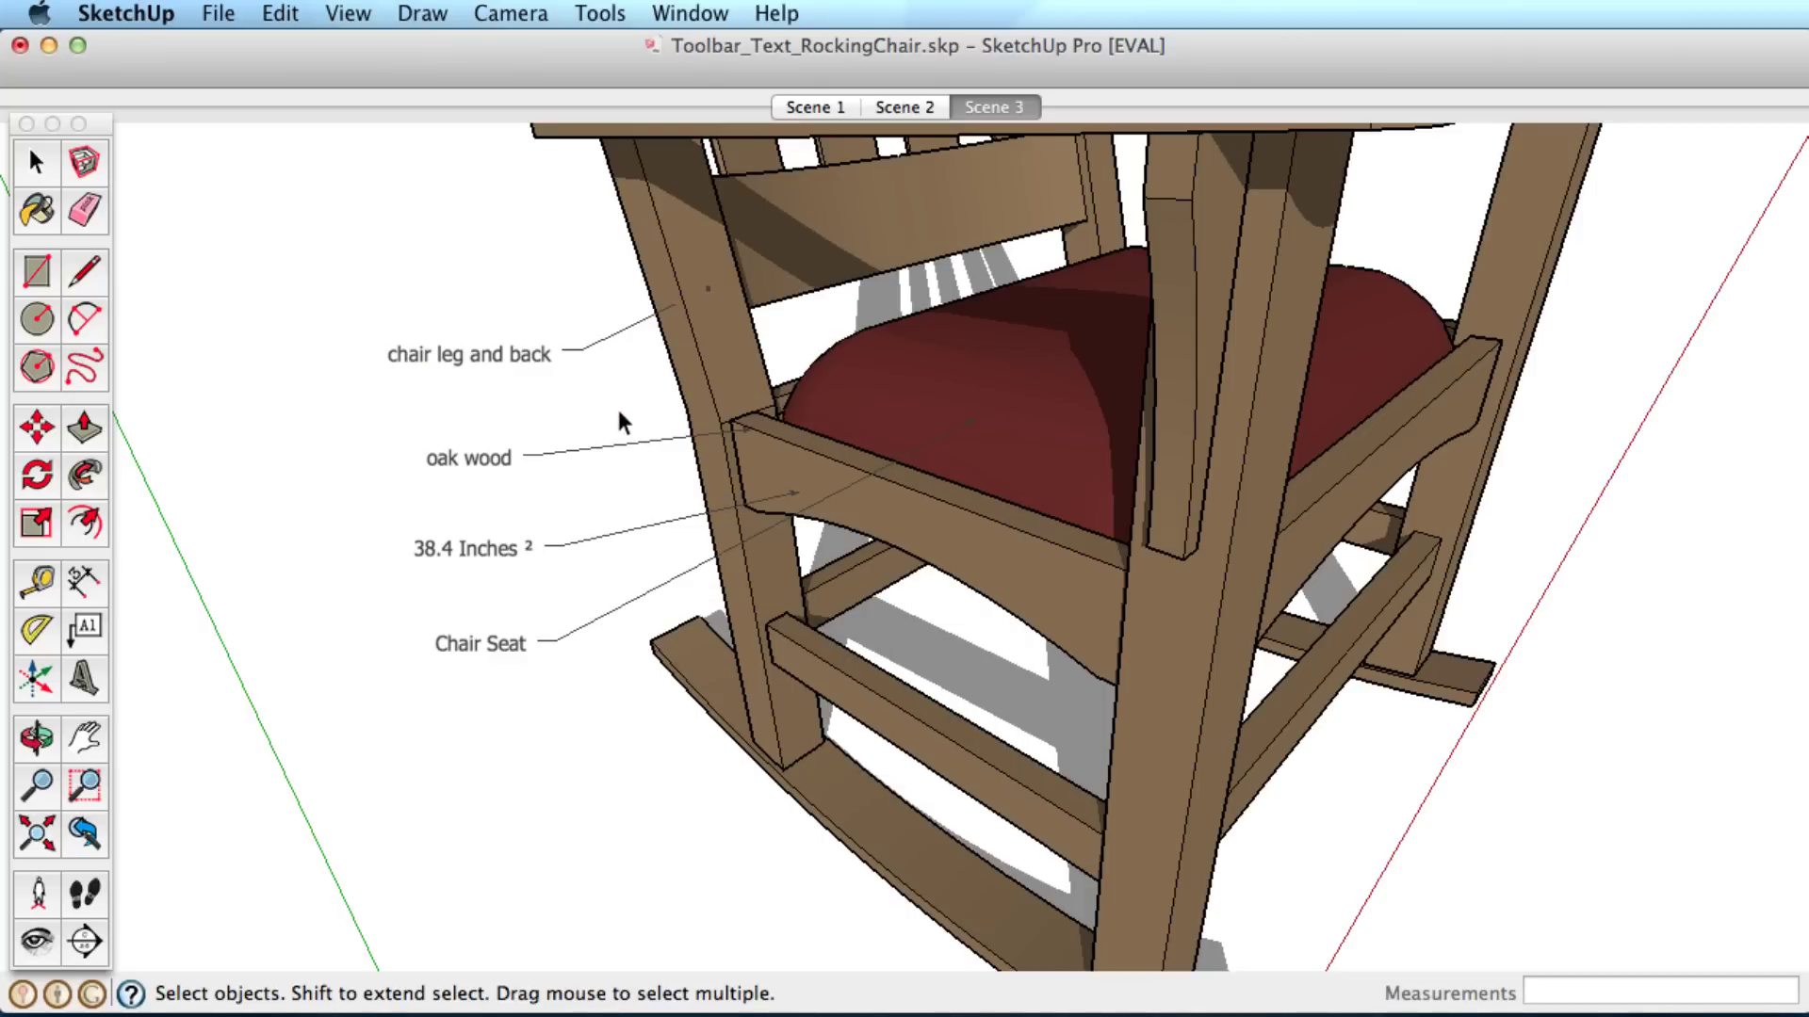
# Orbit closer and set the chair leg and back label's leader to Pushpin in Entity Info.
pyautogui.press('o')
pyautogui.moveTo(925, 476); pyautogui.dragTo(815, 466)
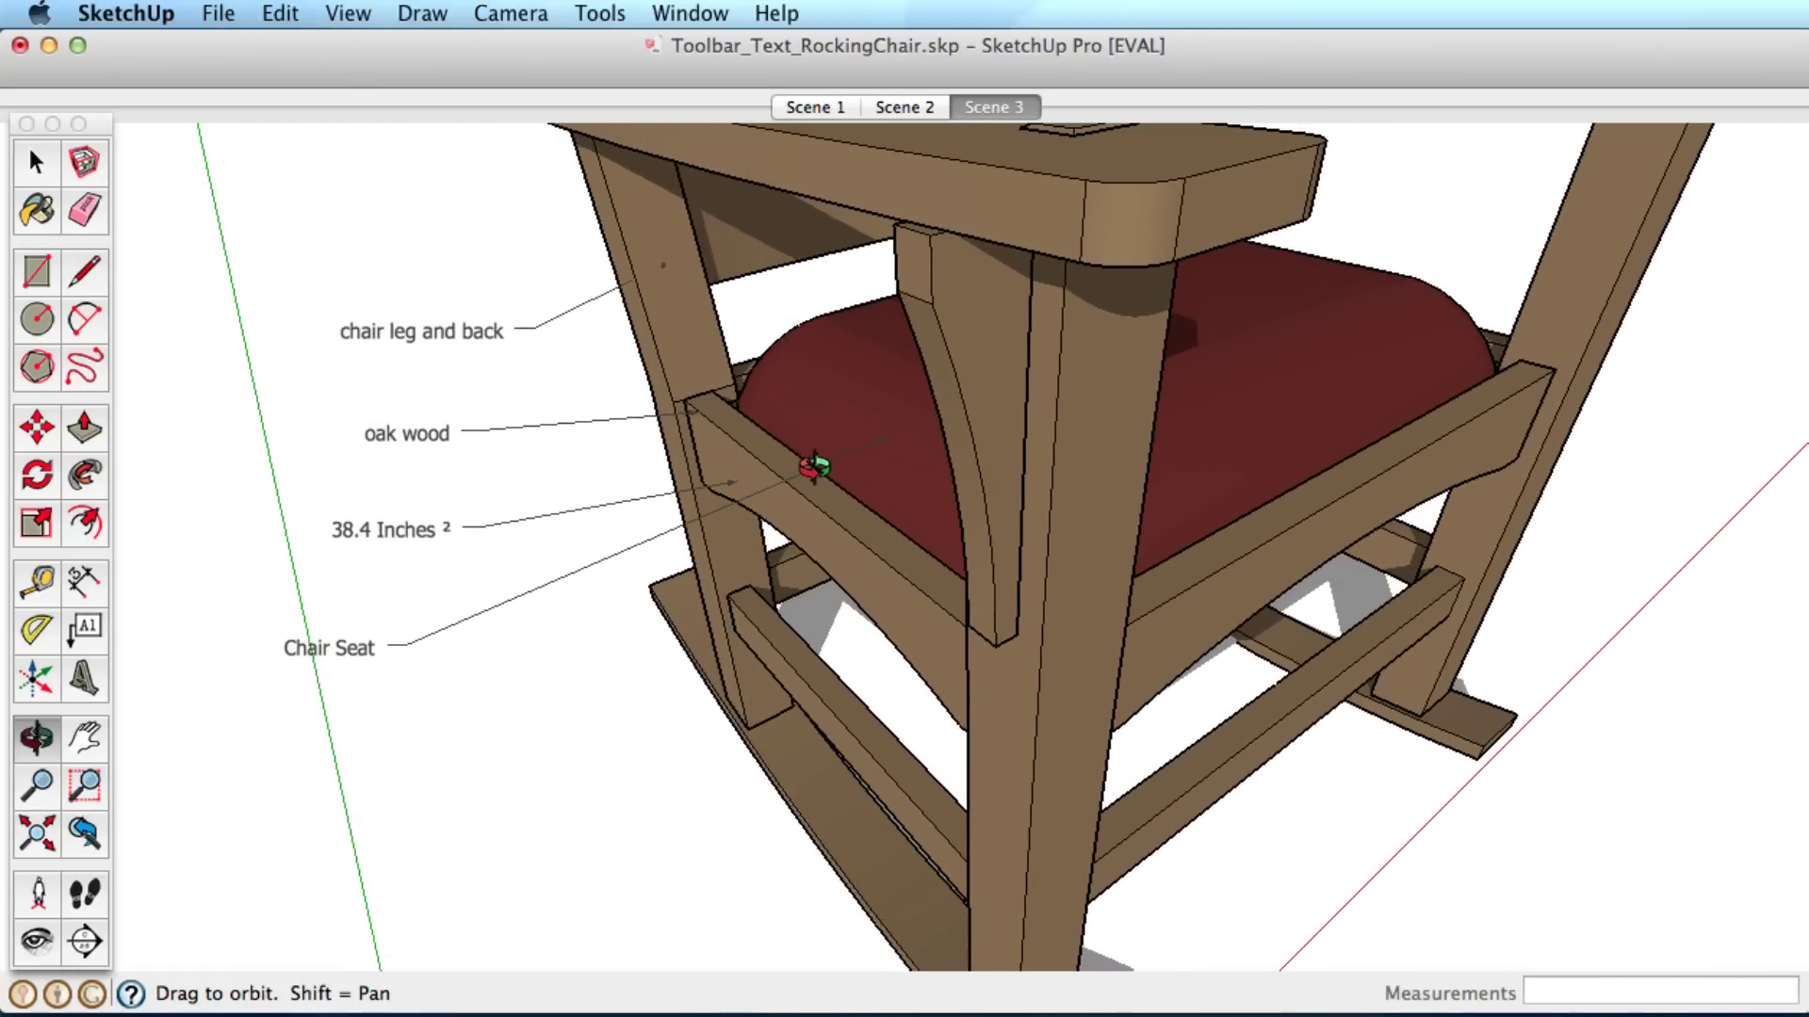
pyautogui.press('space')
pyautogui.click(456, 338)
pyautogui.rightClick(454, 335)
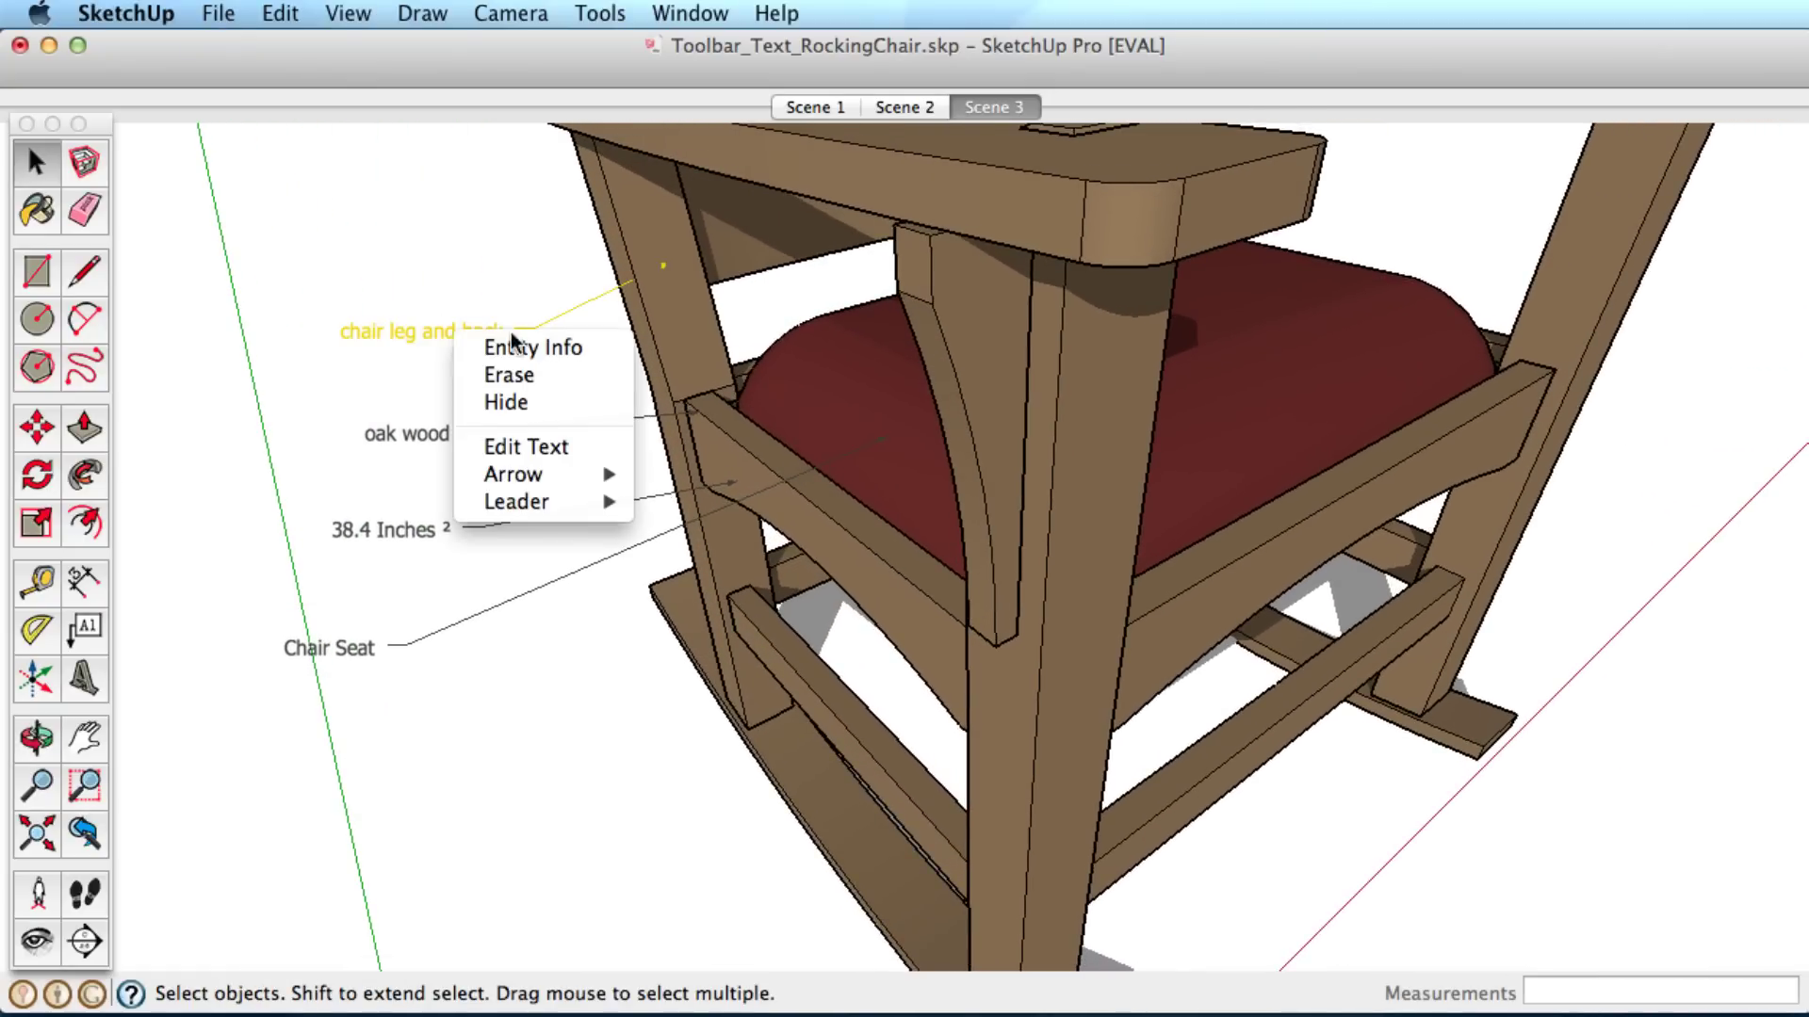
pyautogui.click(520, 346)
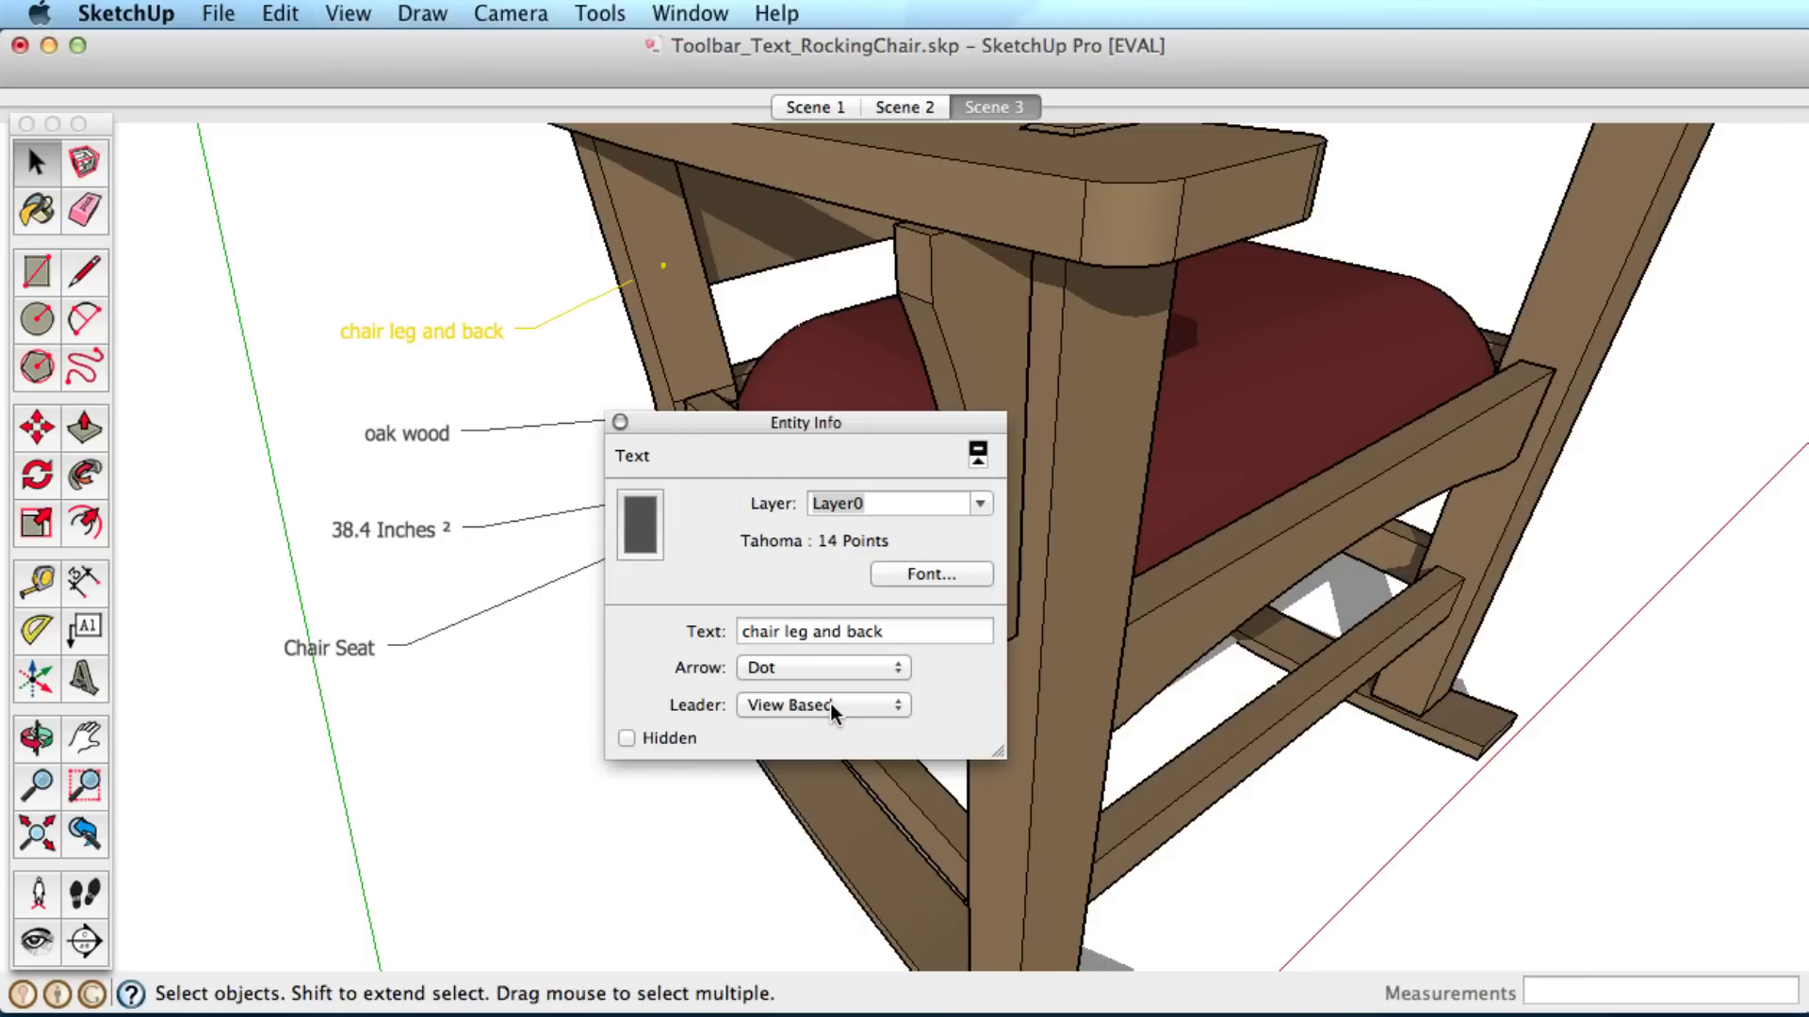
pyautogui.click(829, 707)
pyautogui.click(824, 727)
pyautogui.click(619, 423)
# Orbit to a side view and a low front view of the chair to see how labels follow.
pyautogui.click(556, 389)
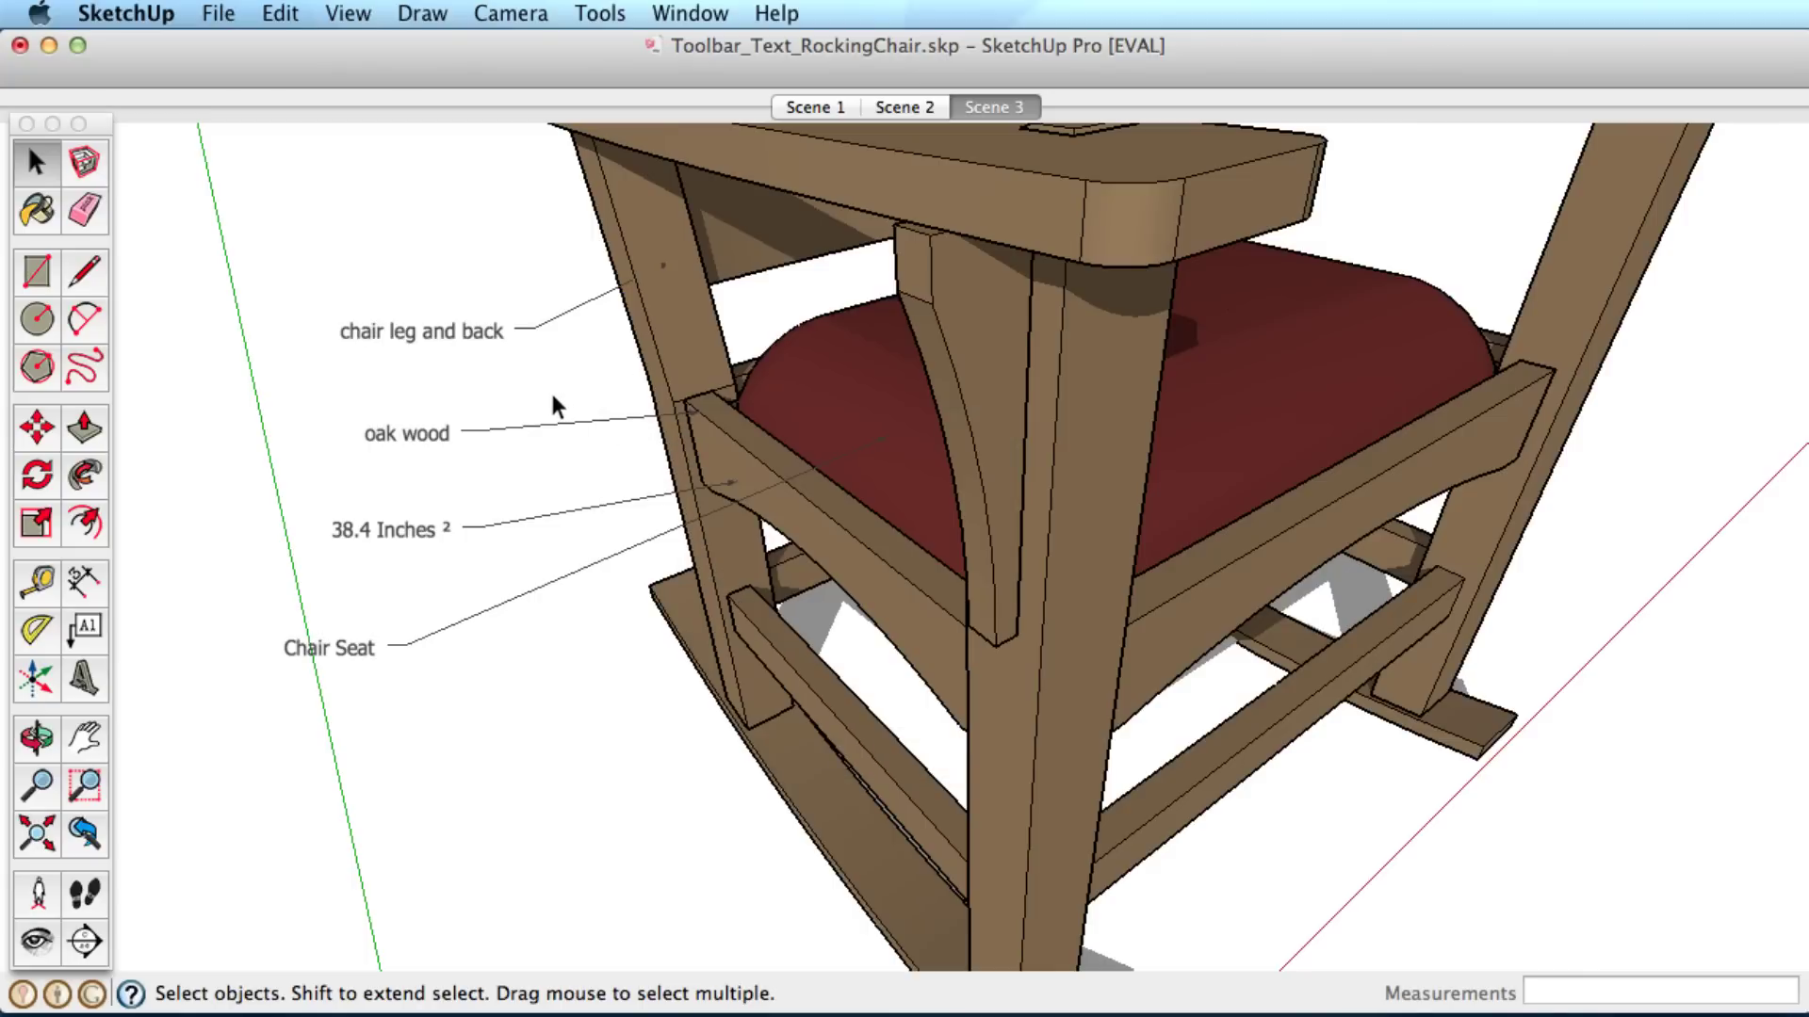
pyautogui.press('o')
pyautogui.moveTo(791, 491); pyautogui.dragTo(928, 554)
pyautogui.press('space')
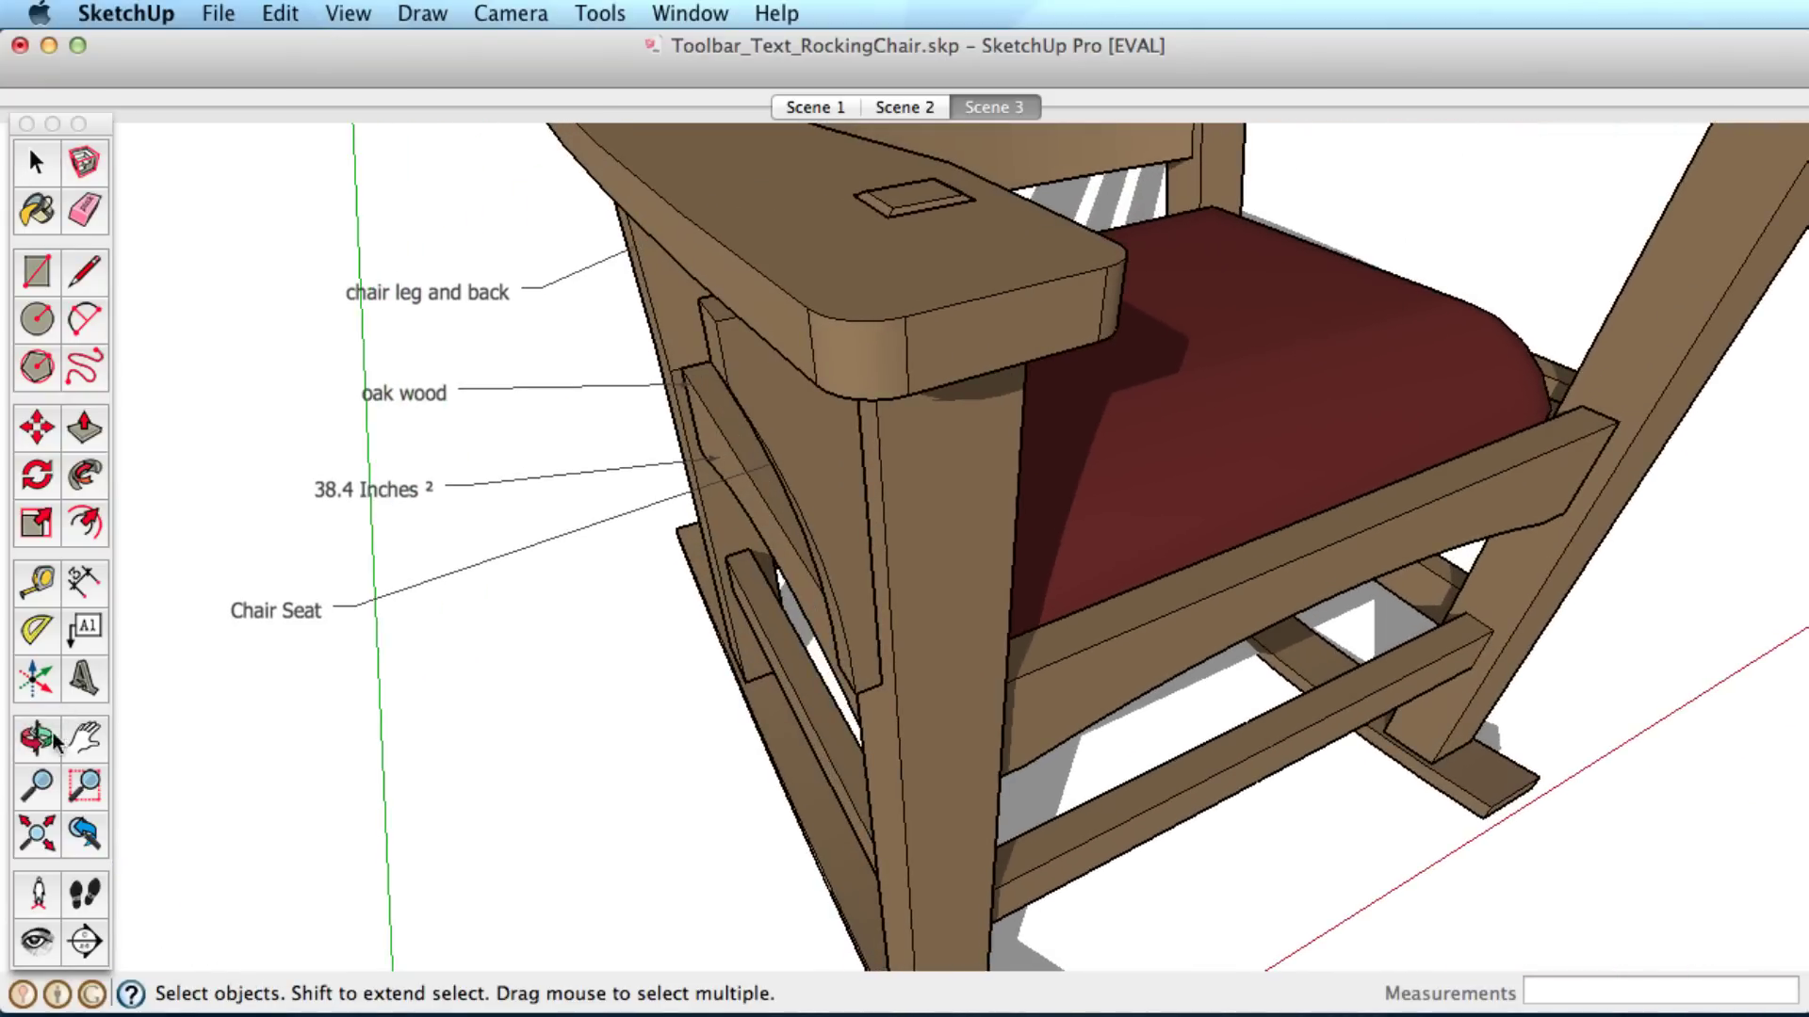
pyautogui.press('o')
pyautogui.moveTo(392, 695); pyautogui.dragTo(210, 267)
pyautogui.press('space')
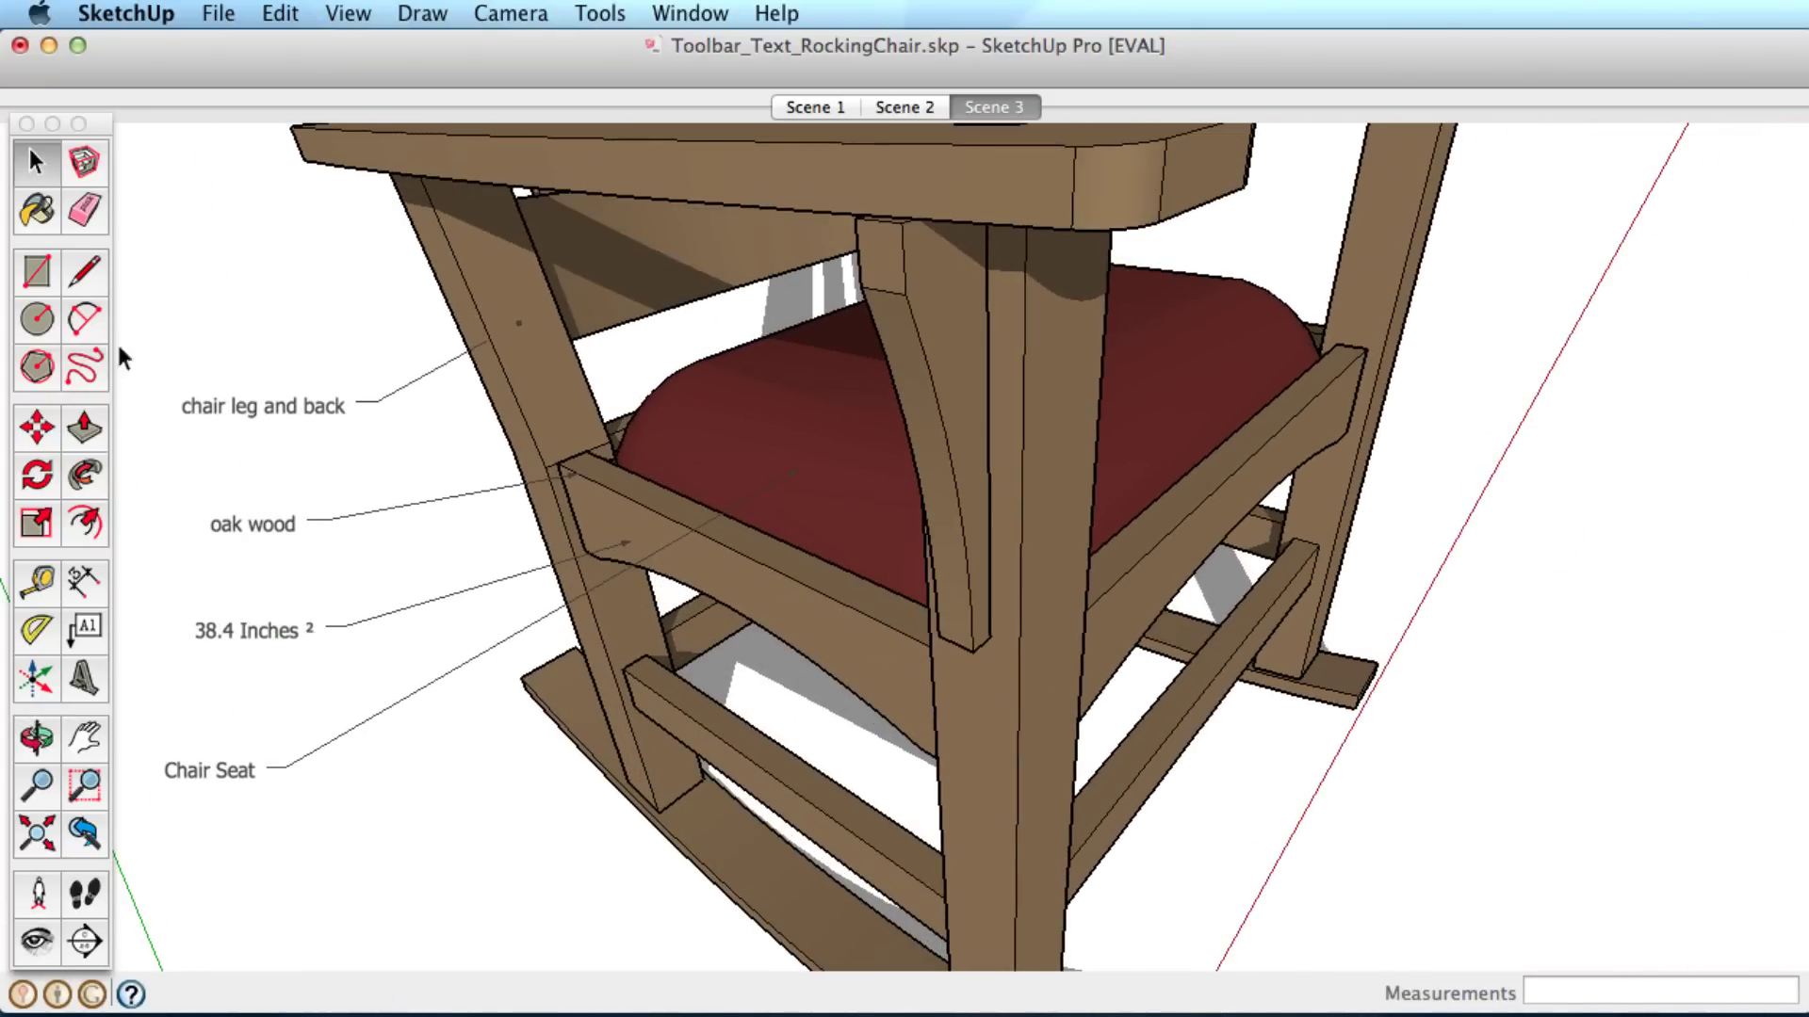
pyautogui.press('p')
pyautogui.click(647, 517)
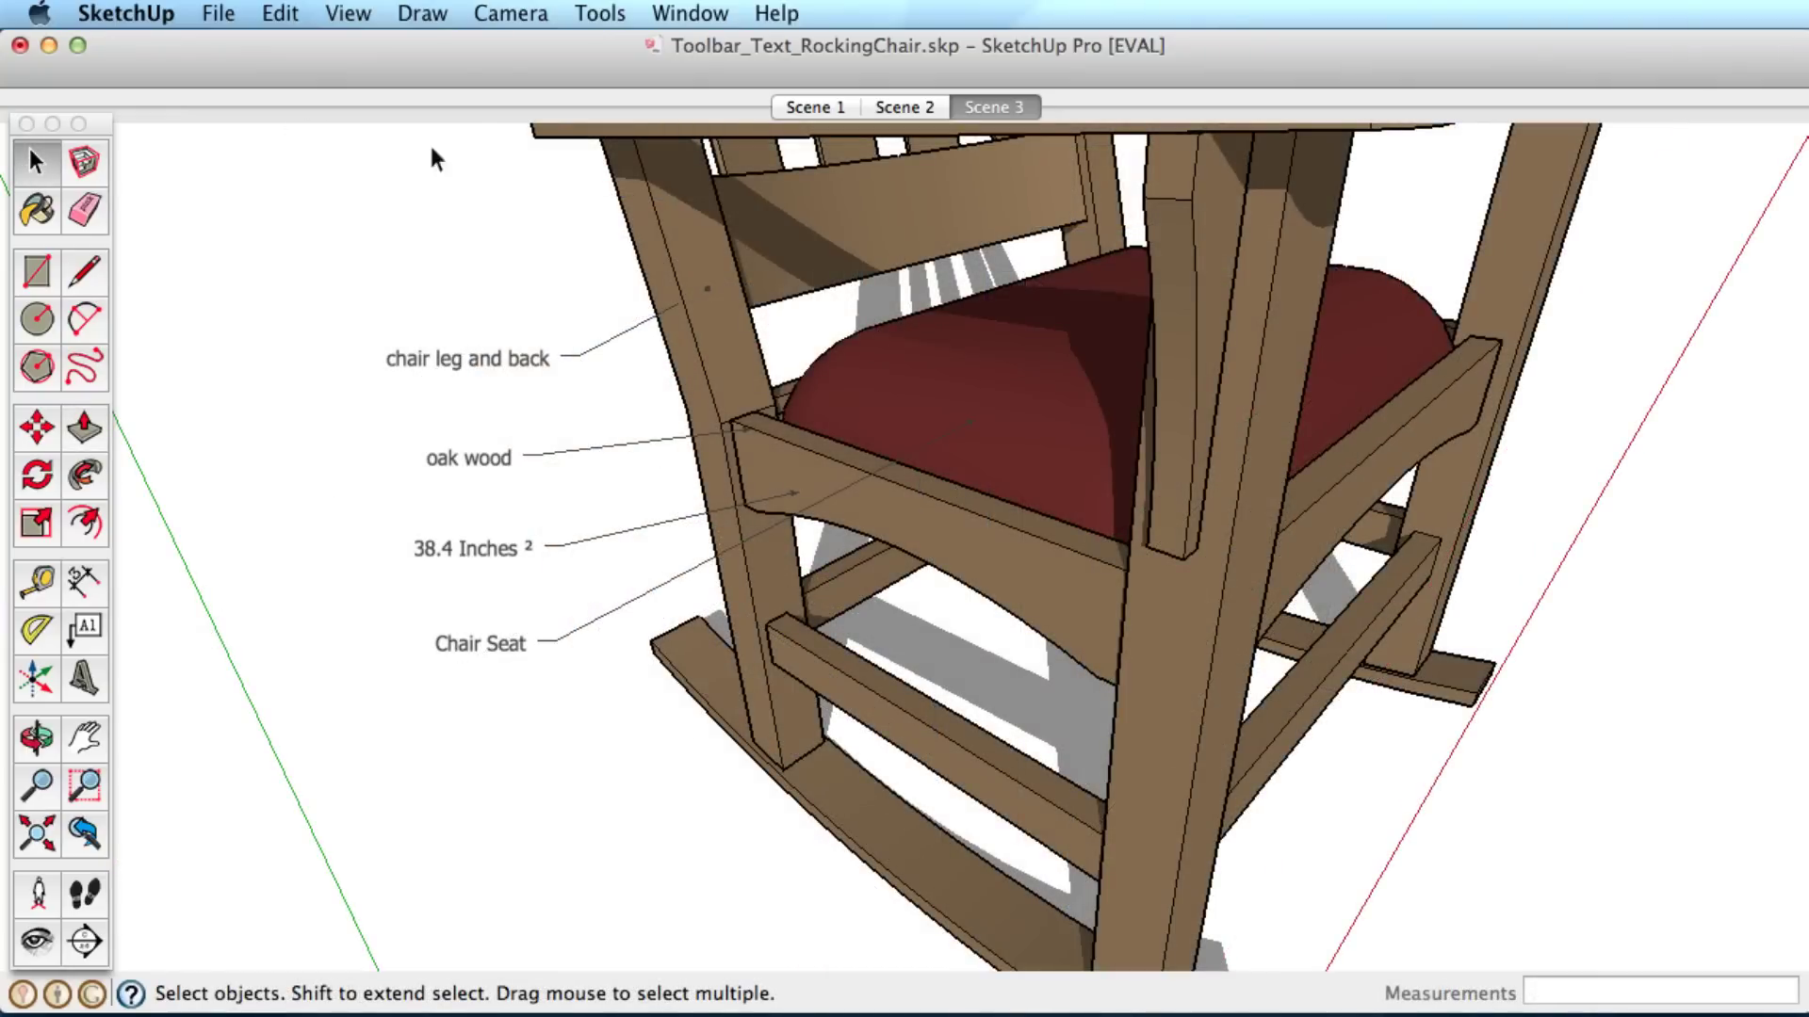
# Open Model Info's Text page and inspect the Screen Text and Leader Text fonts (Tahoma 14 pt).
pyautogui.click(660, 11)
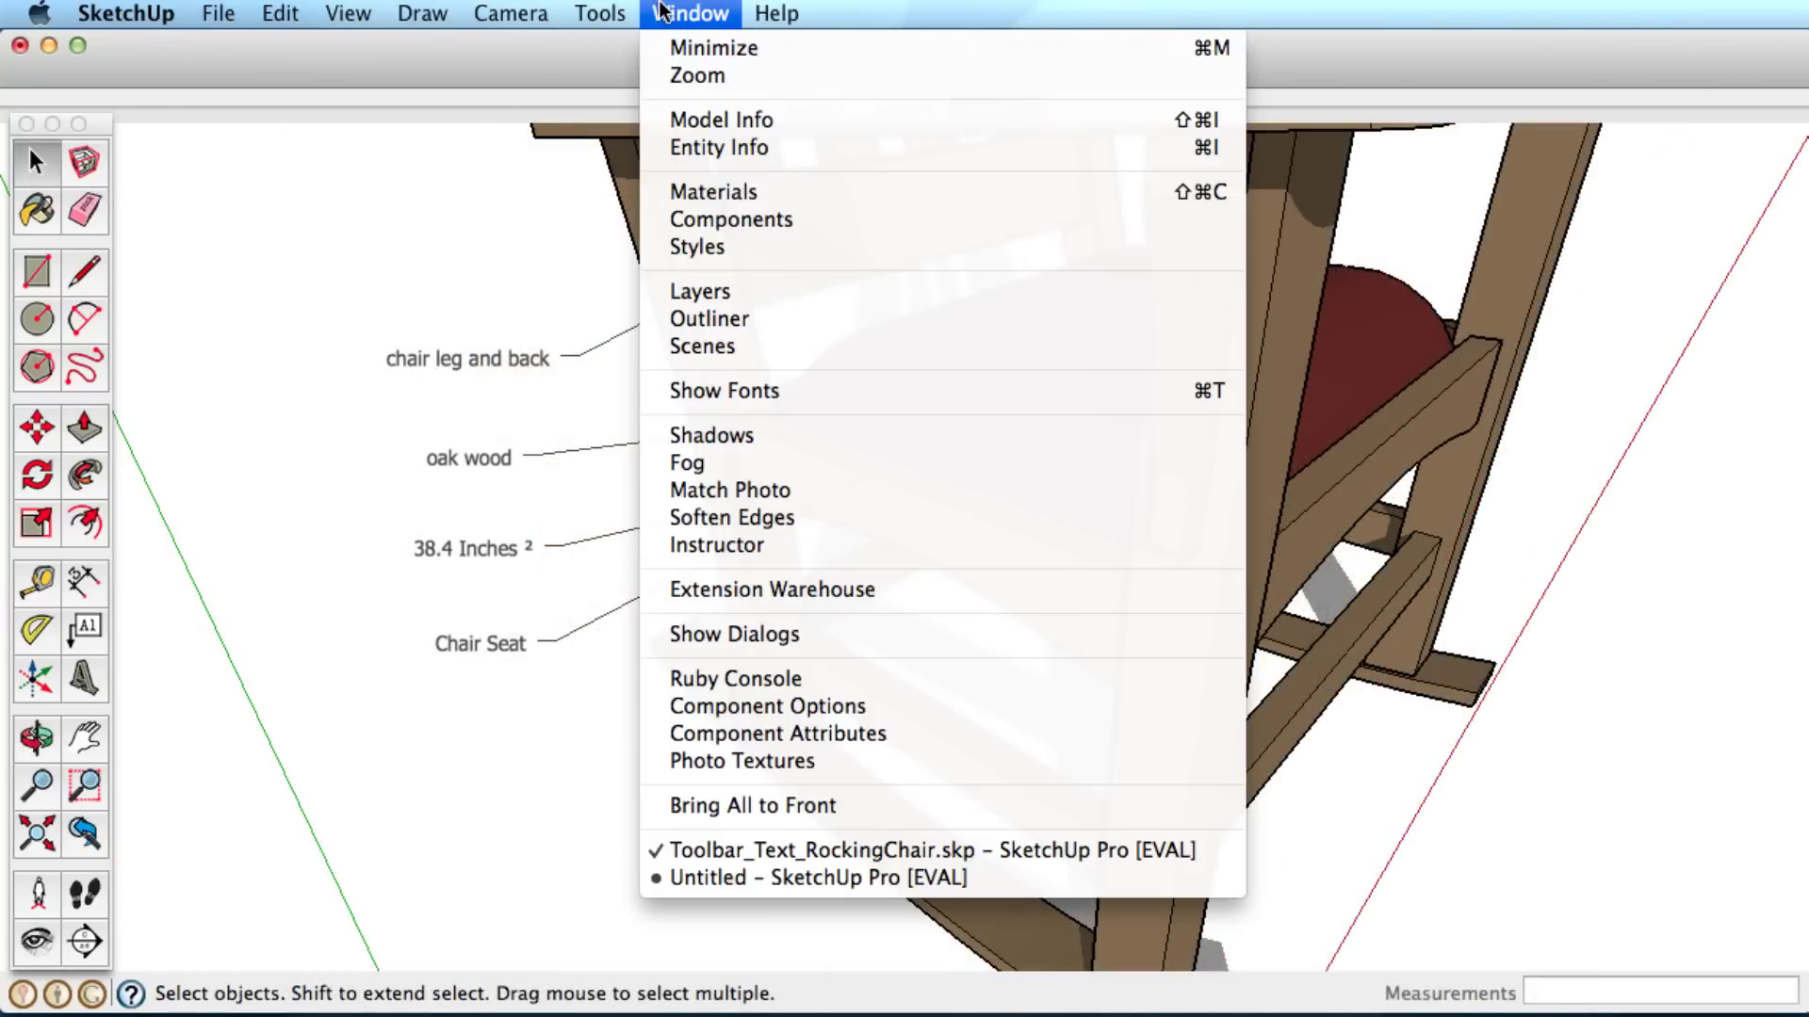
pyautogui.click(693, 118)
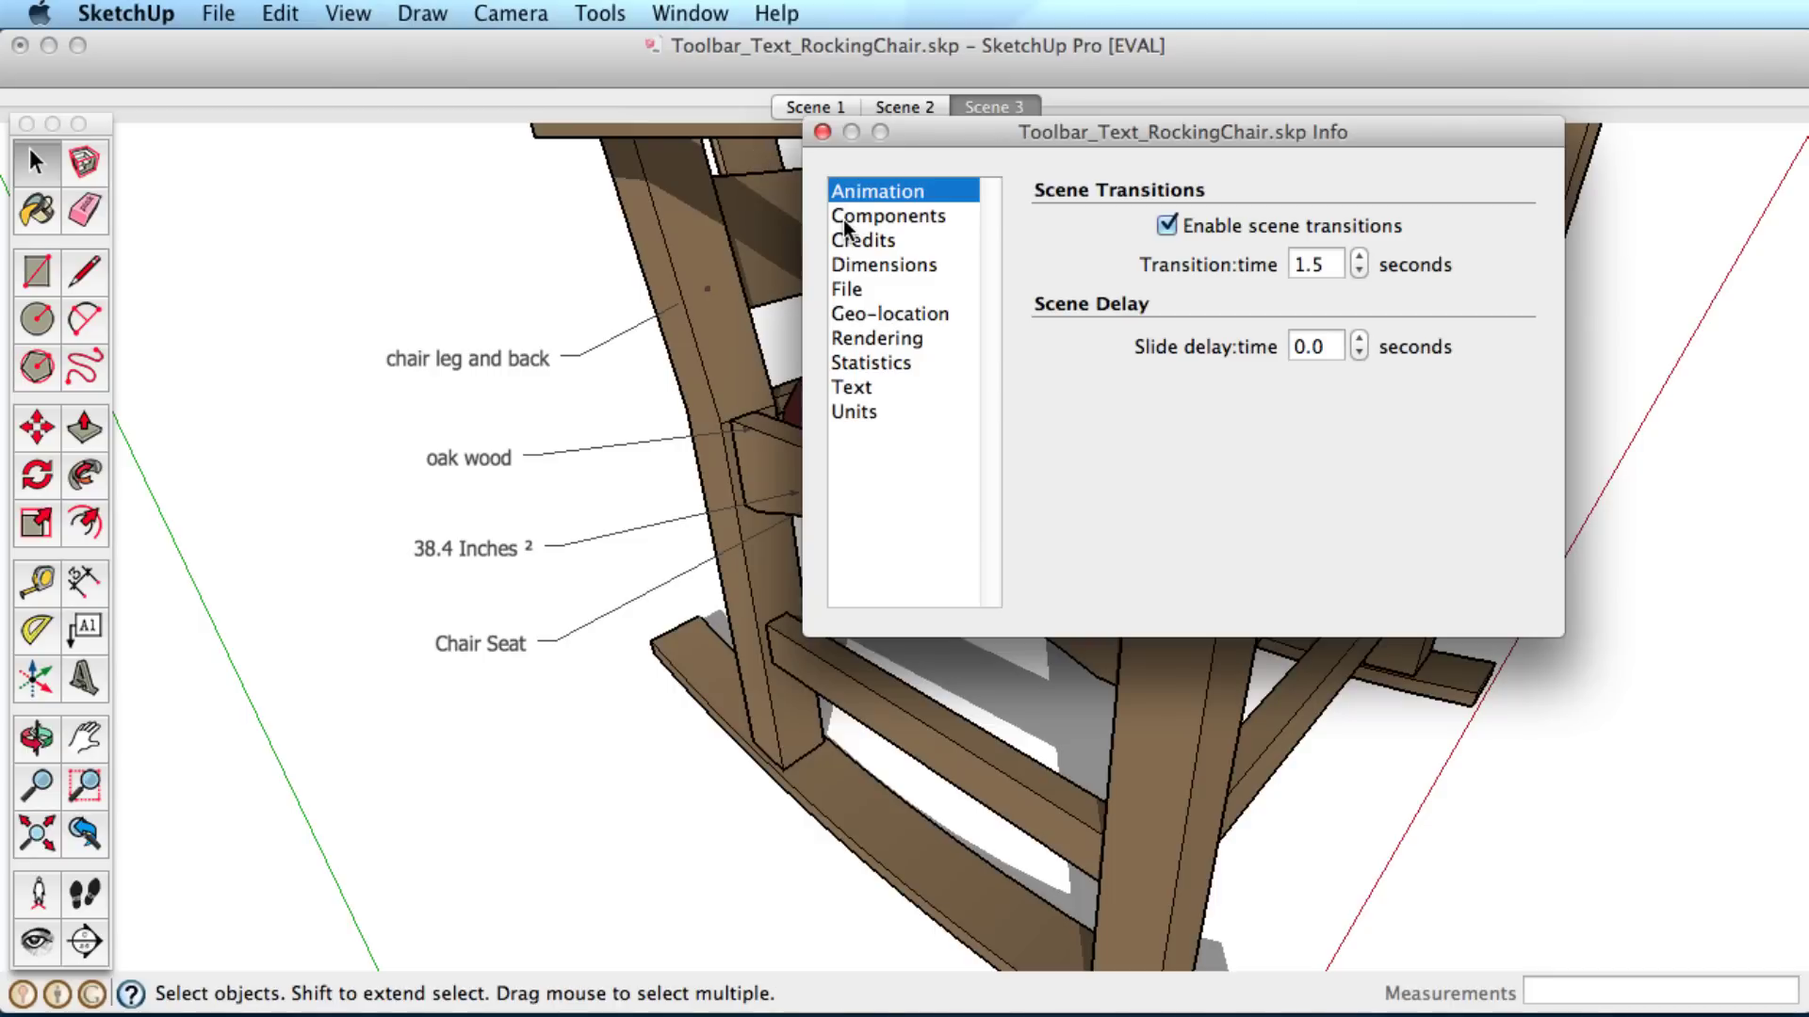
pyautogui.click(866, 386)
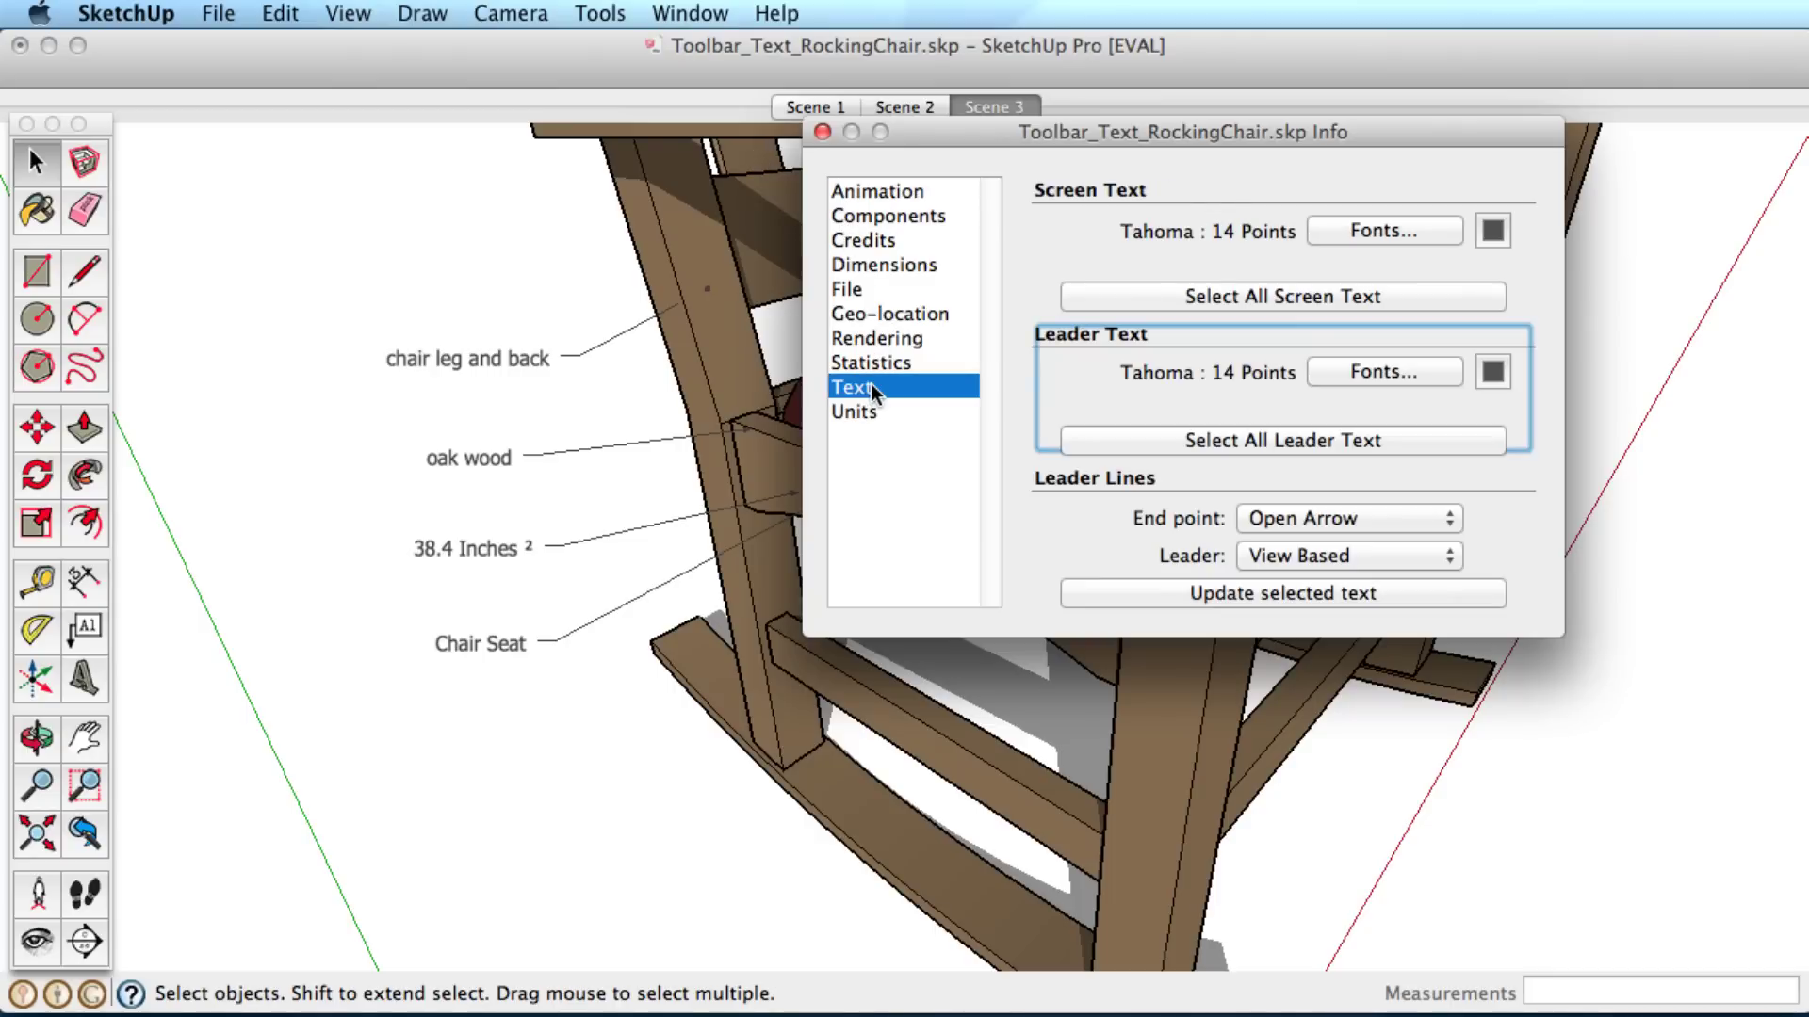
pyautogui.click(1055, 235)
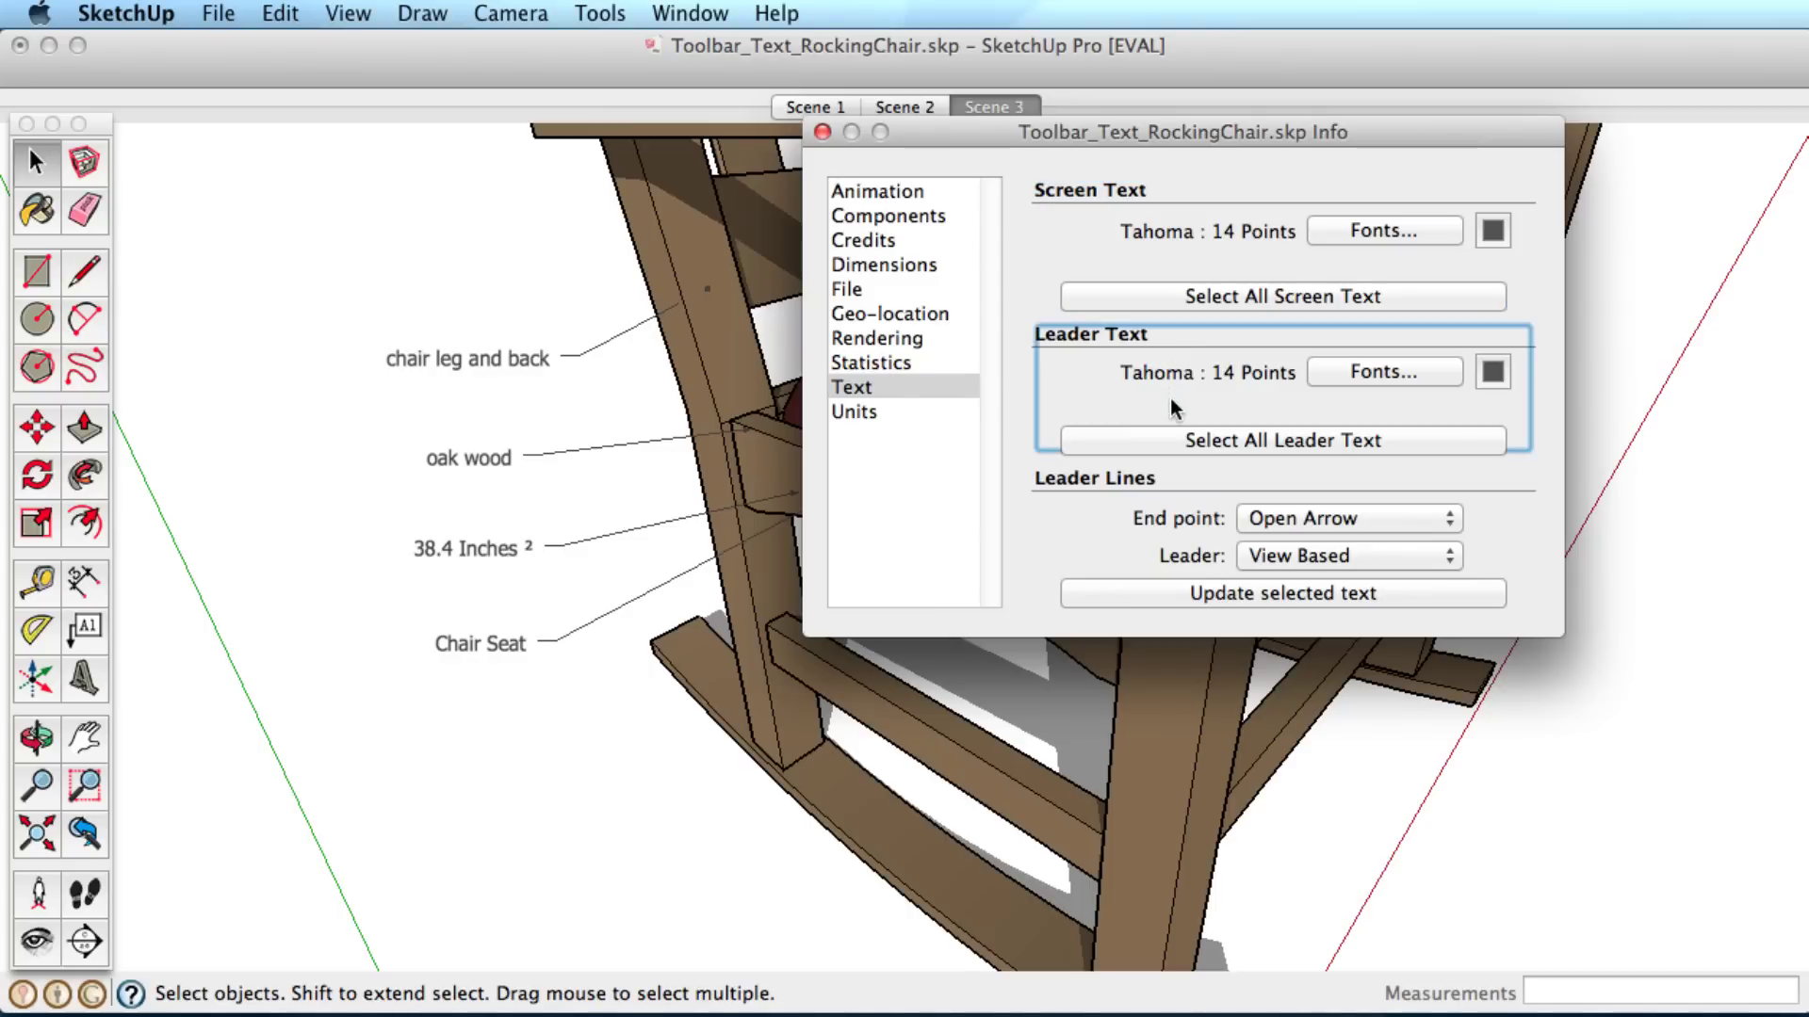
pyautogui.click(1382, 231)
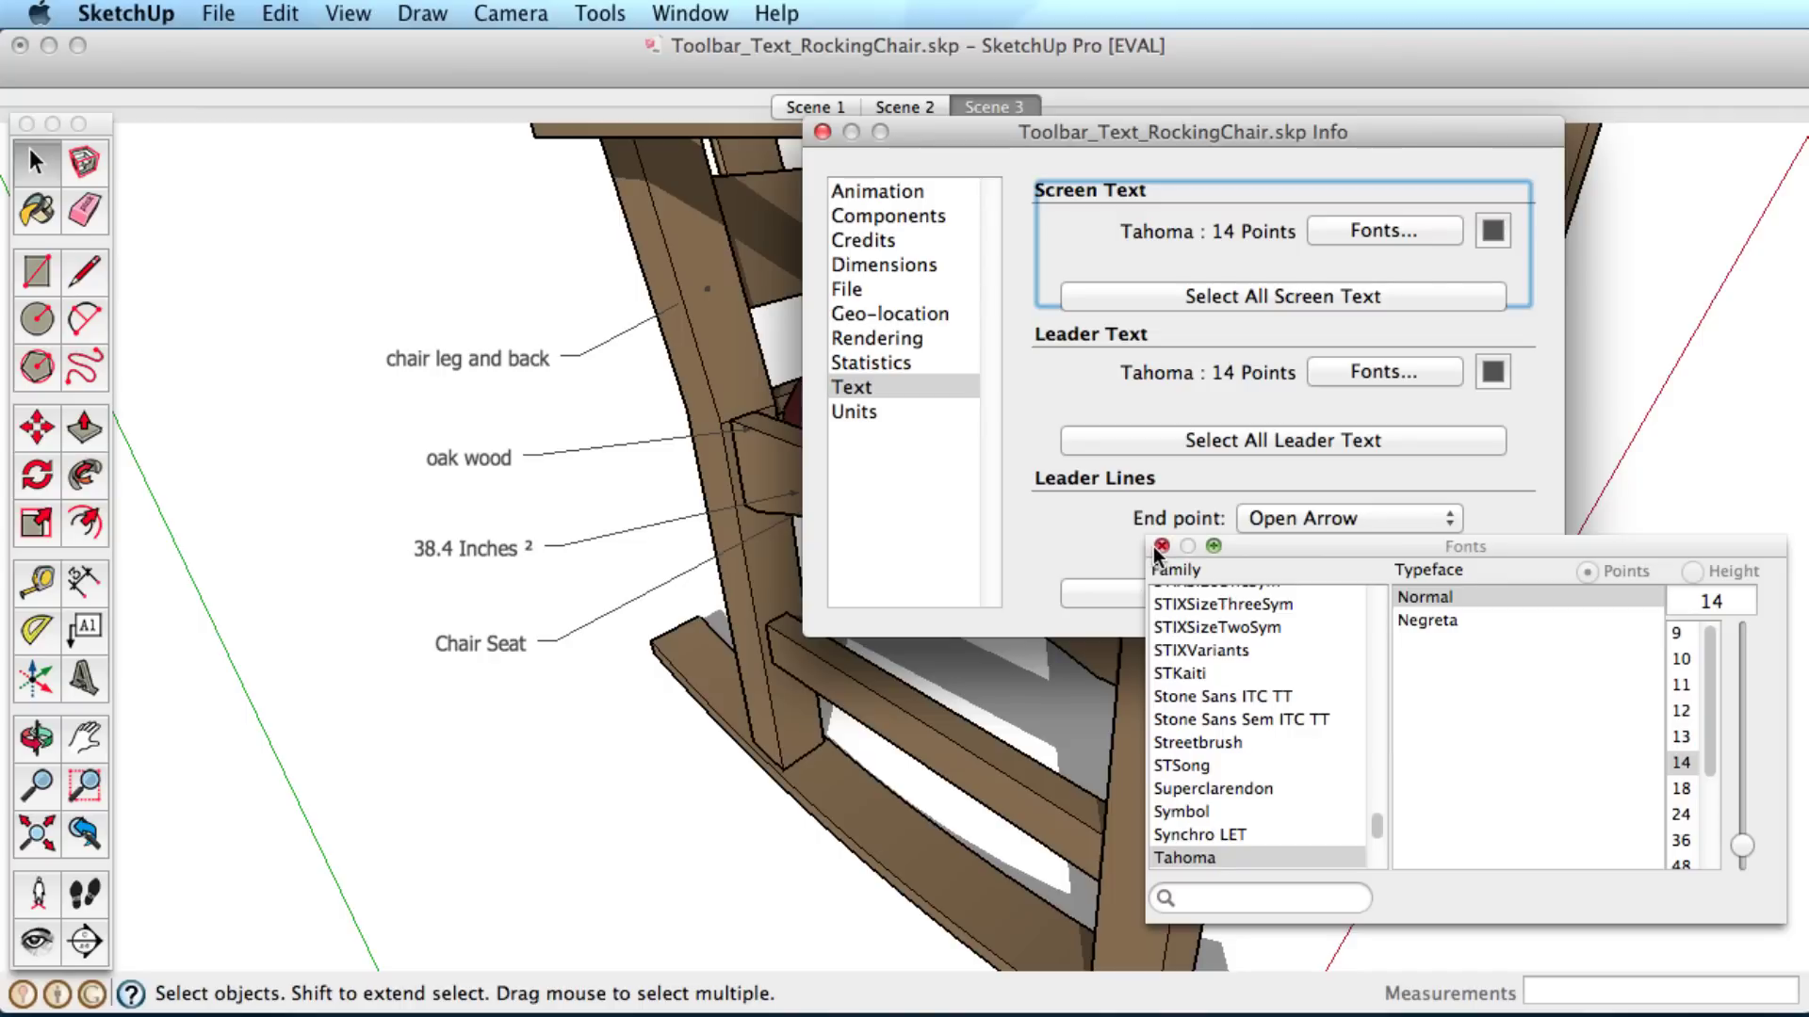
pyautogui.click(1160, 546)
pyautogui.click(1384, 370)
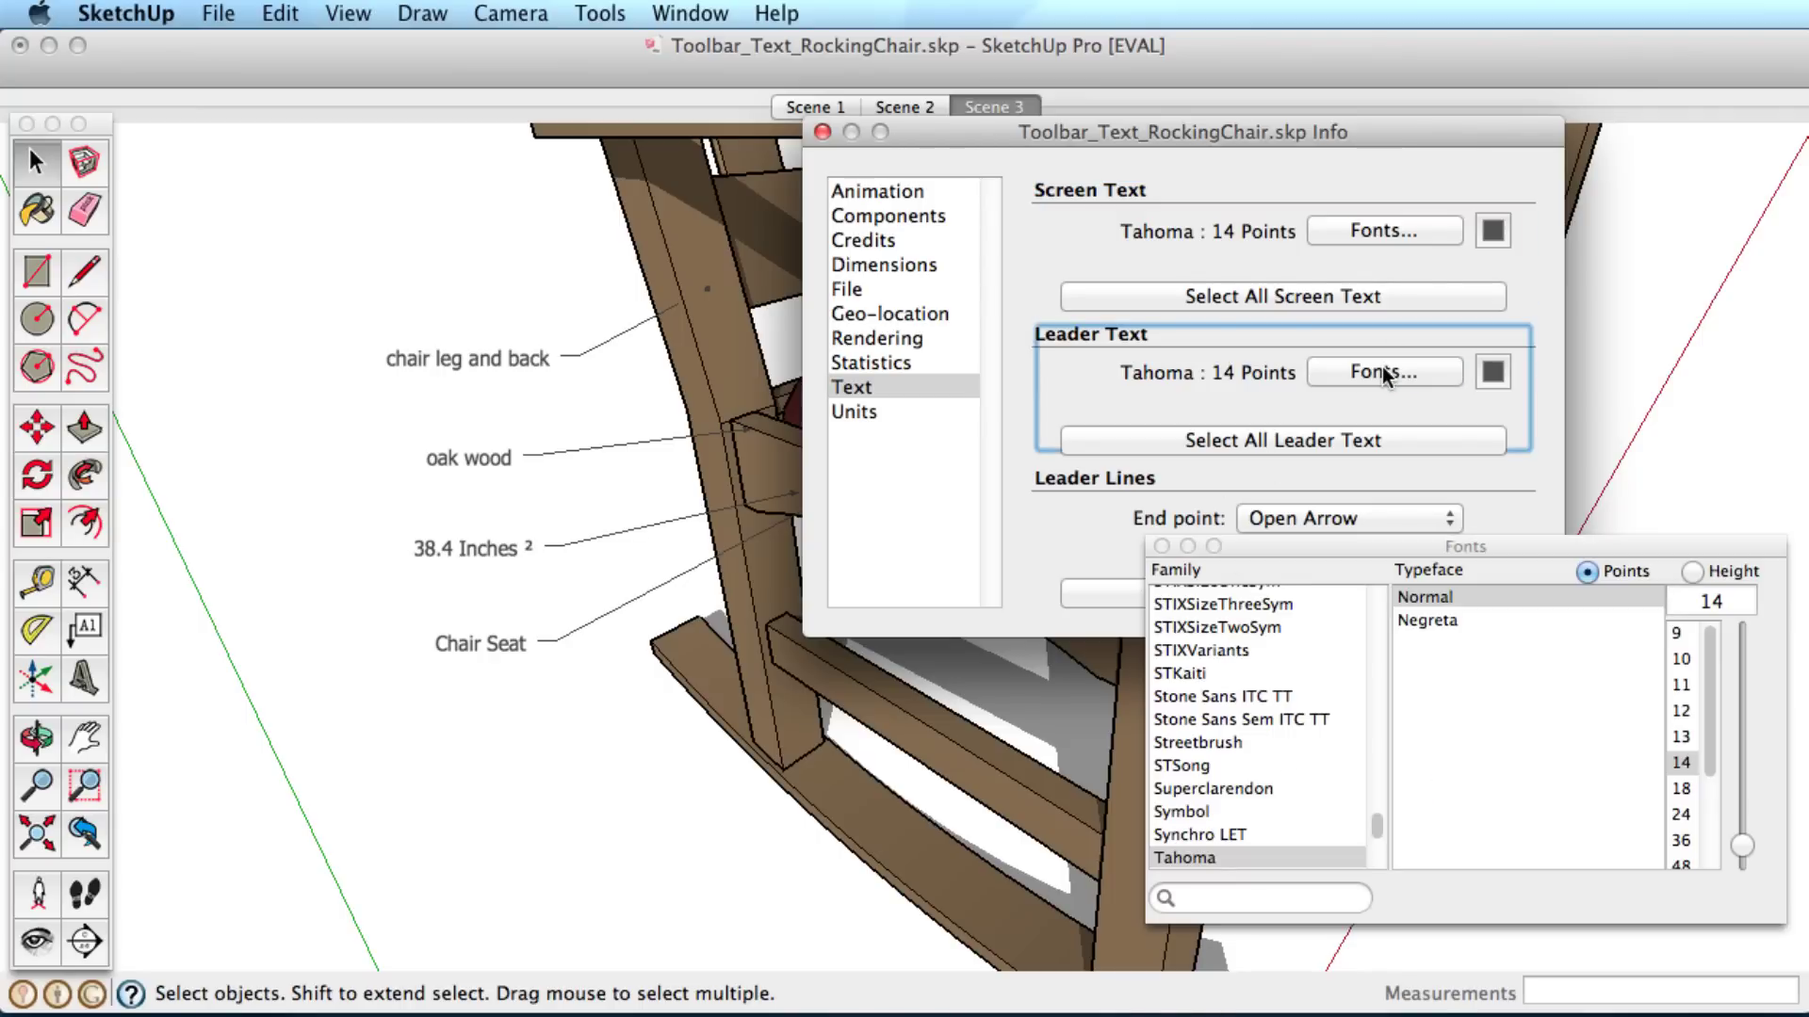
pyautogui.click(1161, 547)
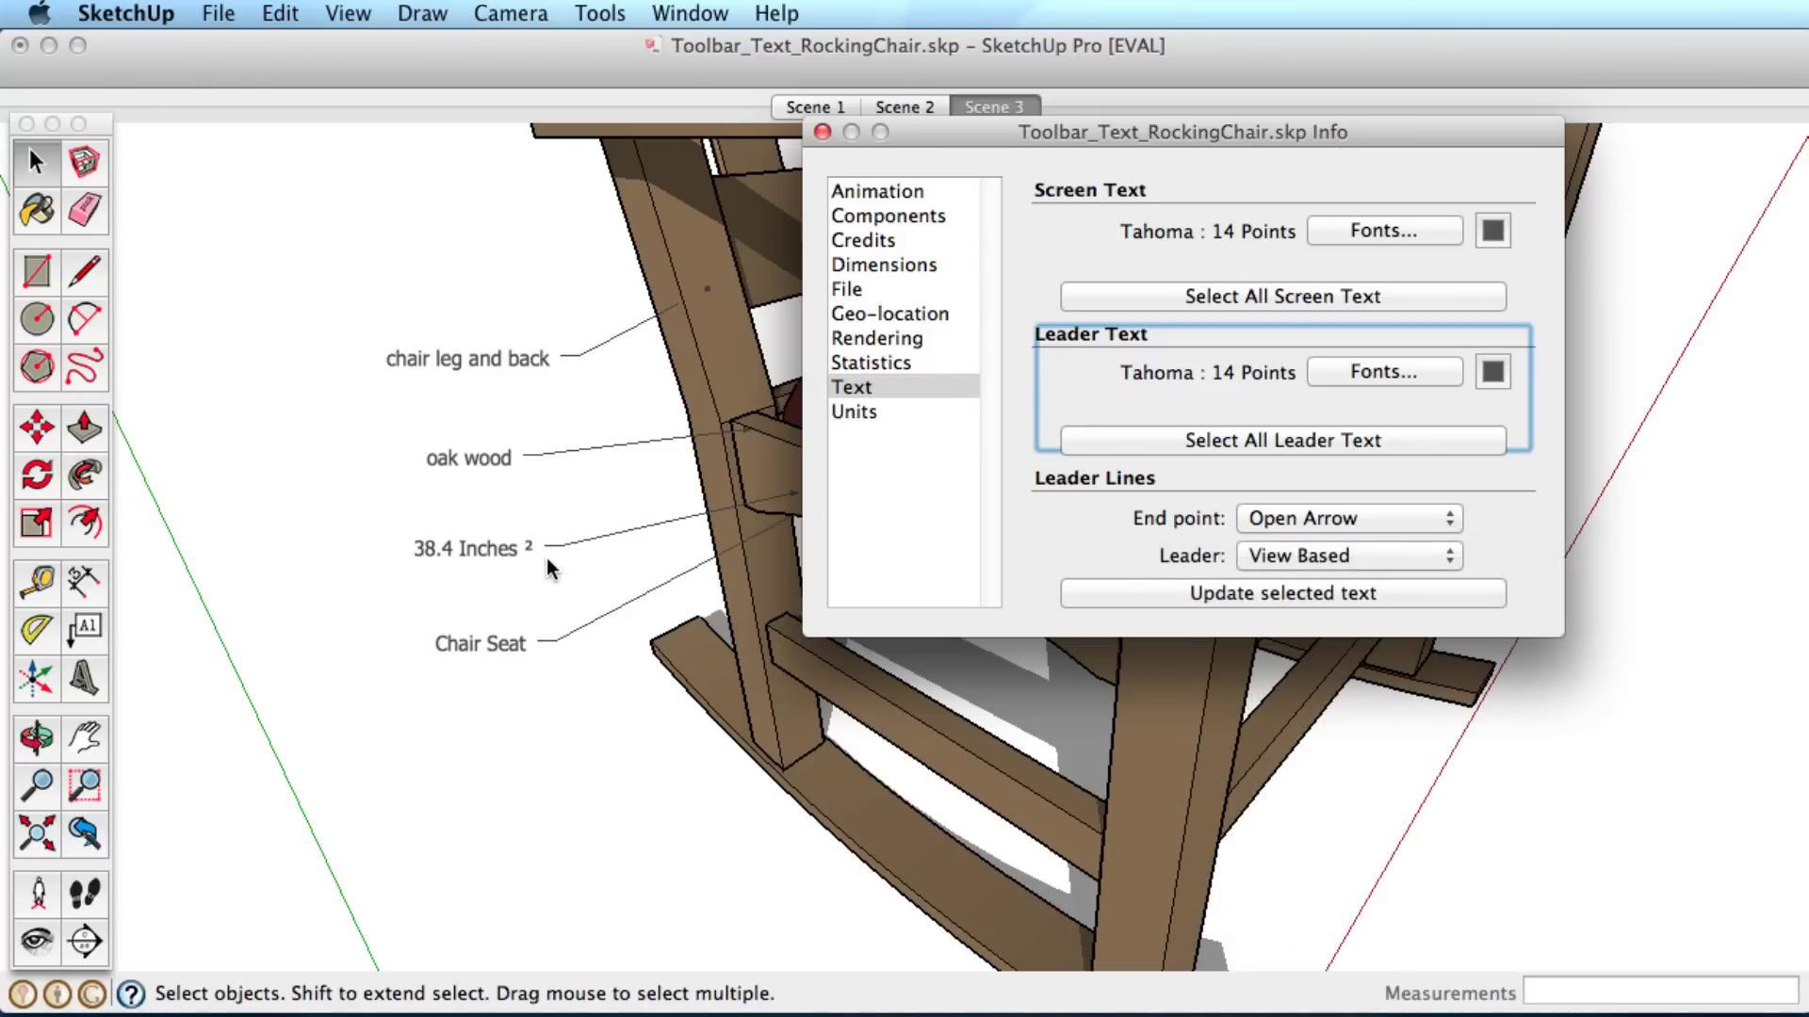
# Select the oak wood and 38.4 Inches ² labels and update them to a 4" text height.
pyautogui.moveTo(535, 574); pyautogui.dragTo(431, 426)
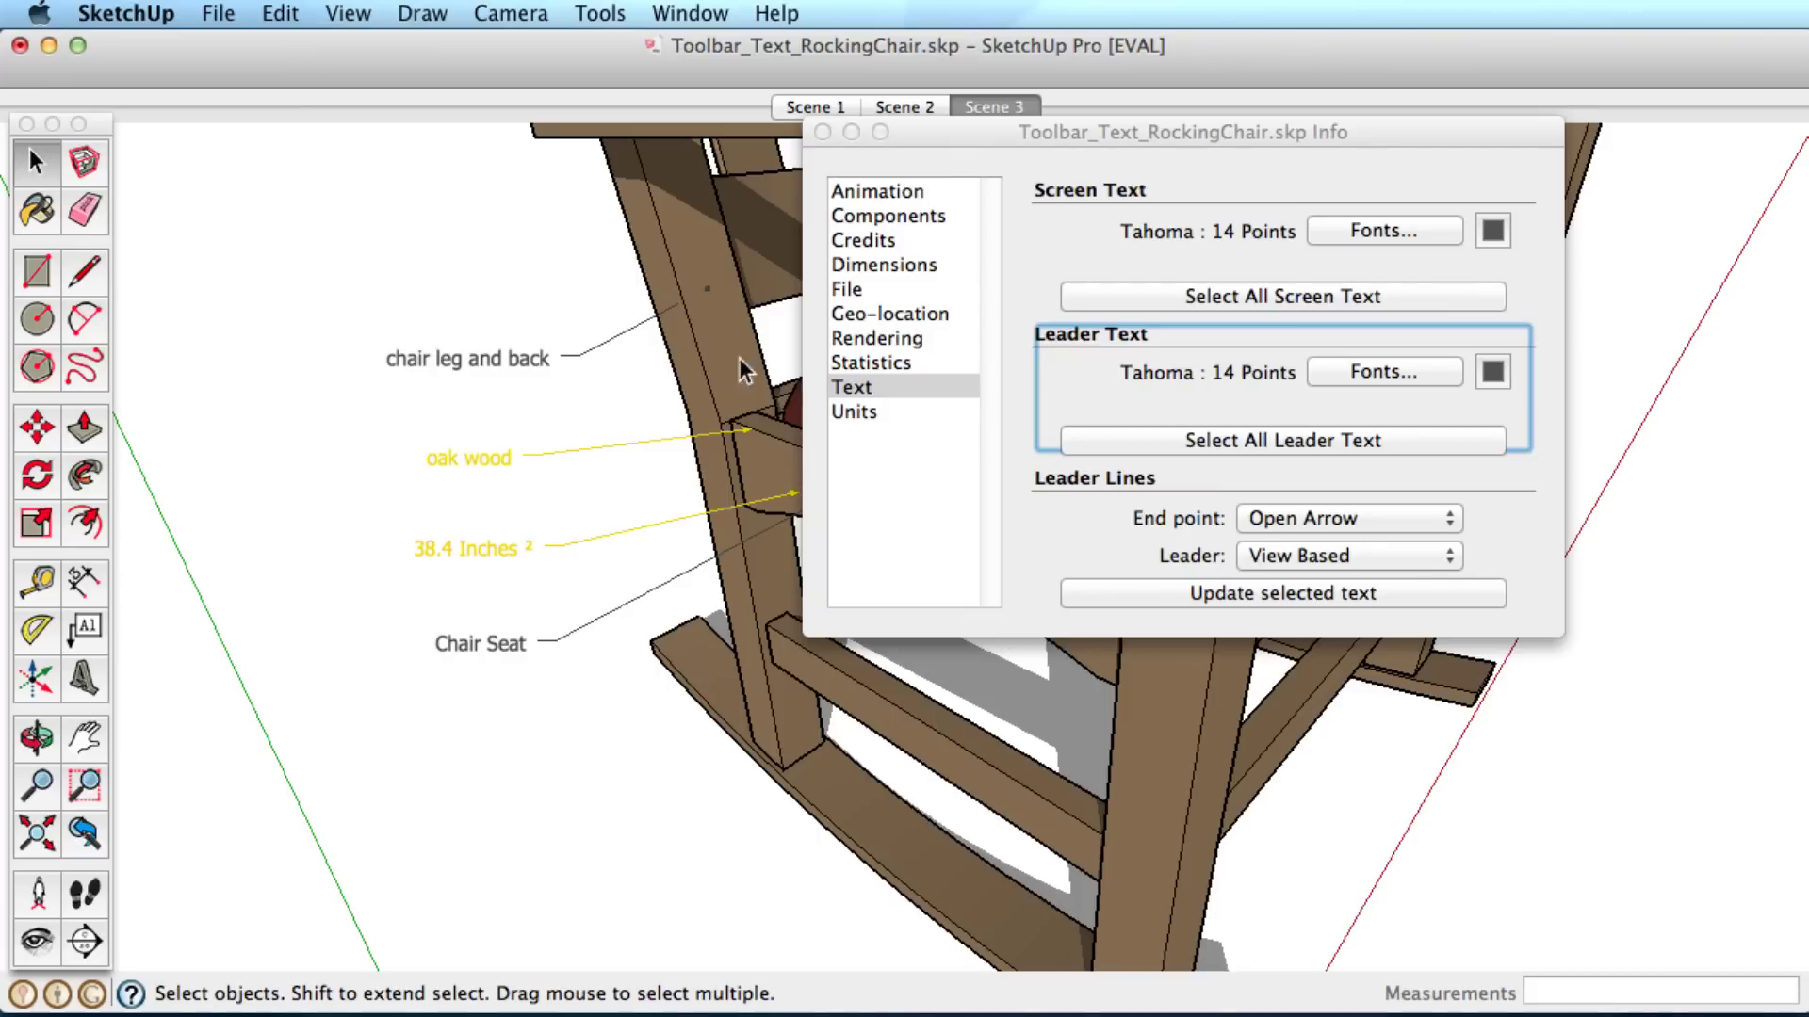
pyautogui.click(1431, 375)
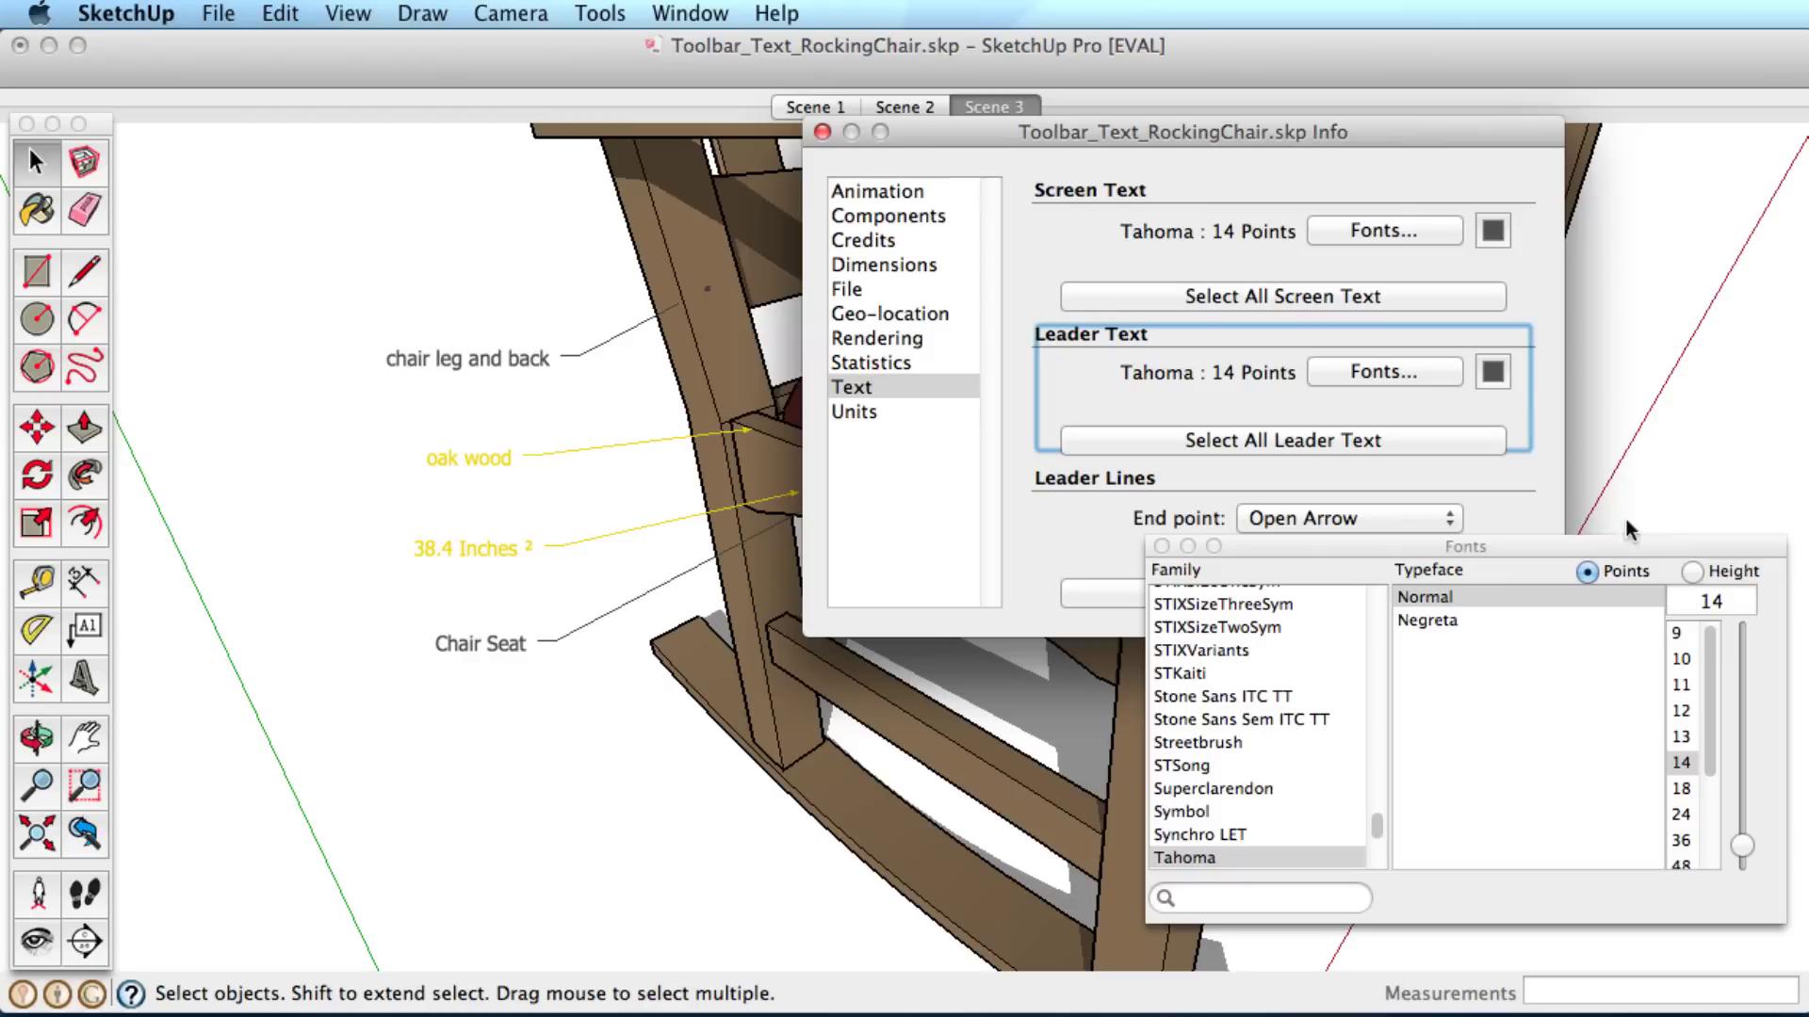
pyautogui.click(1691, 572)
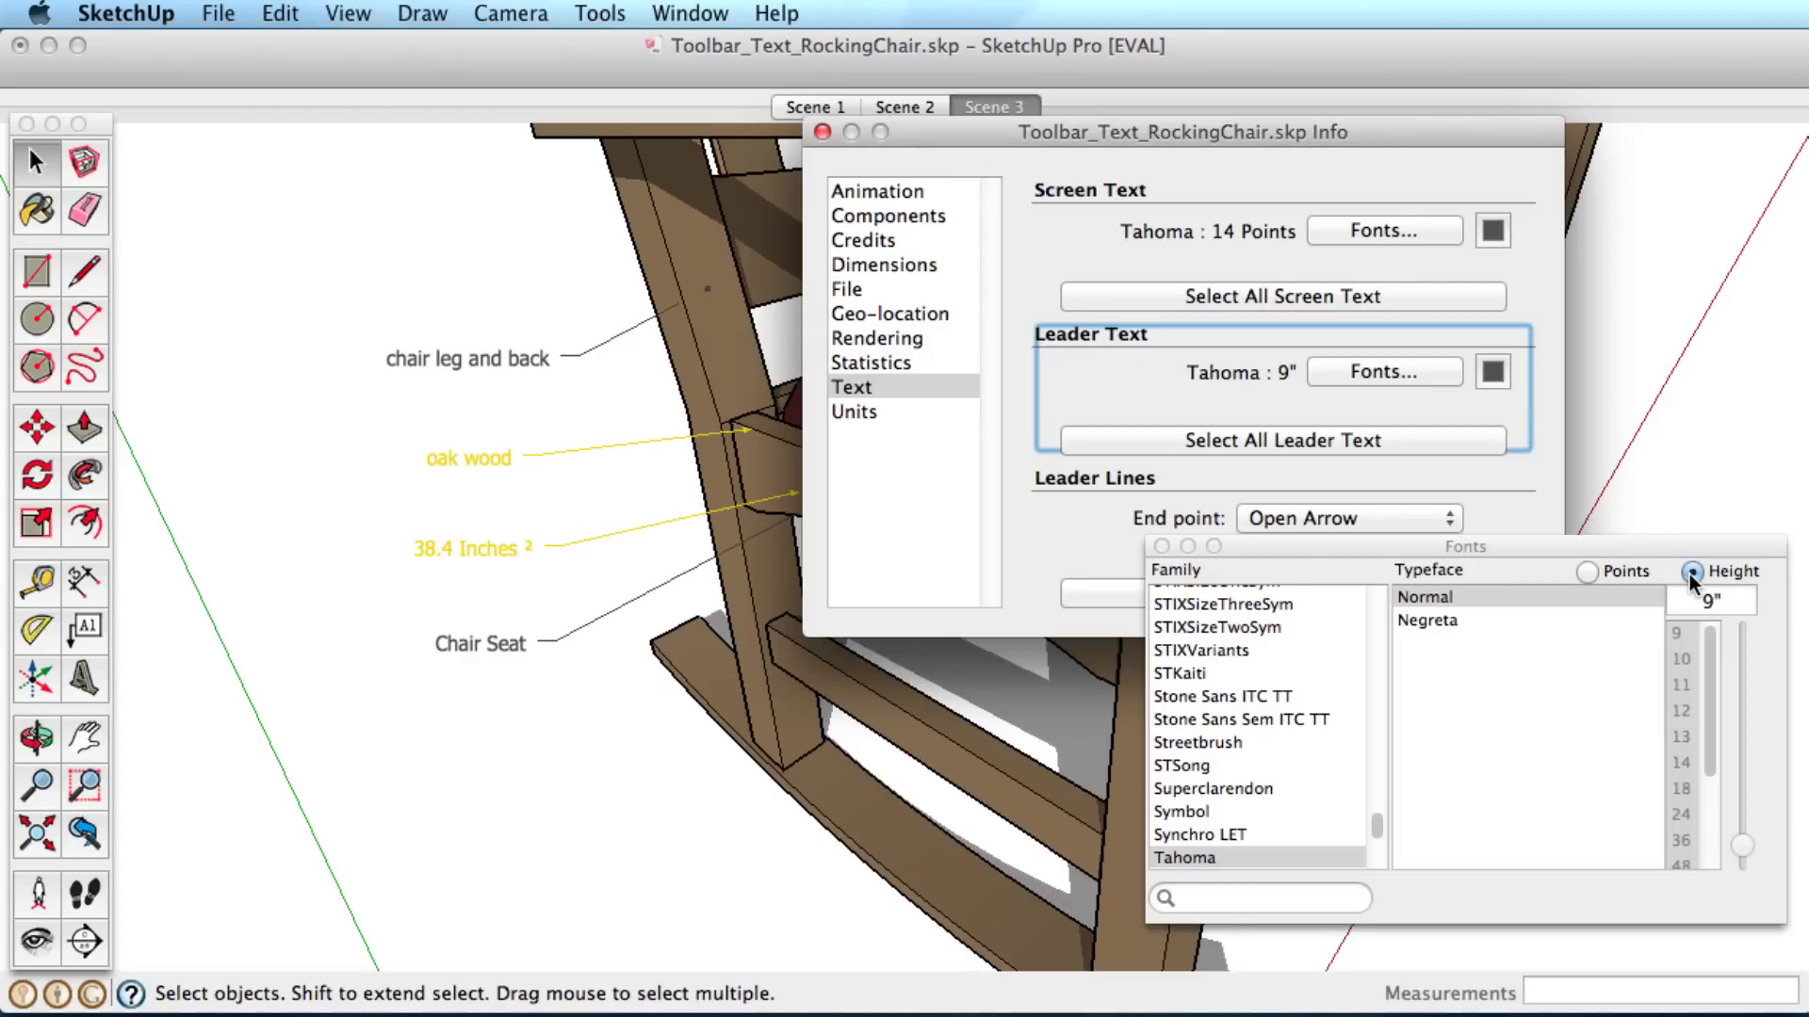
pyautogui.click(1733, 606)
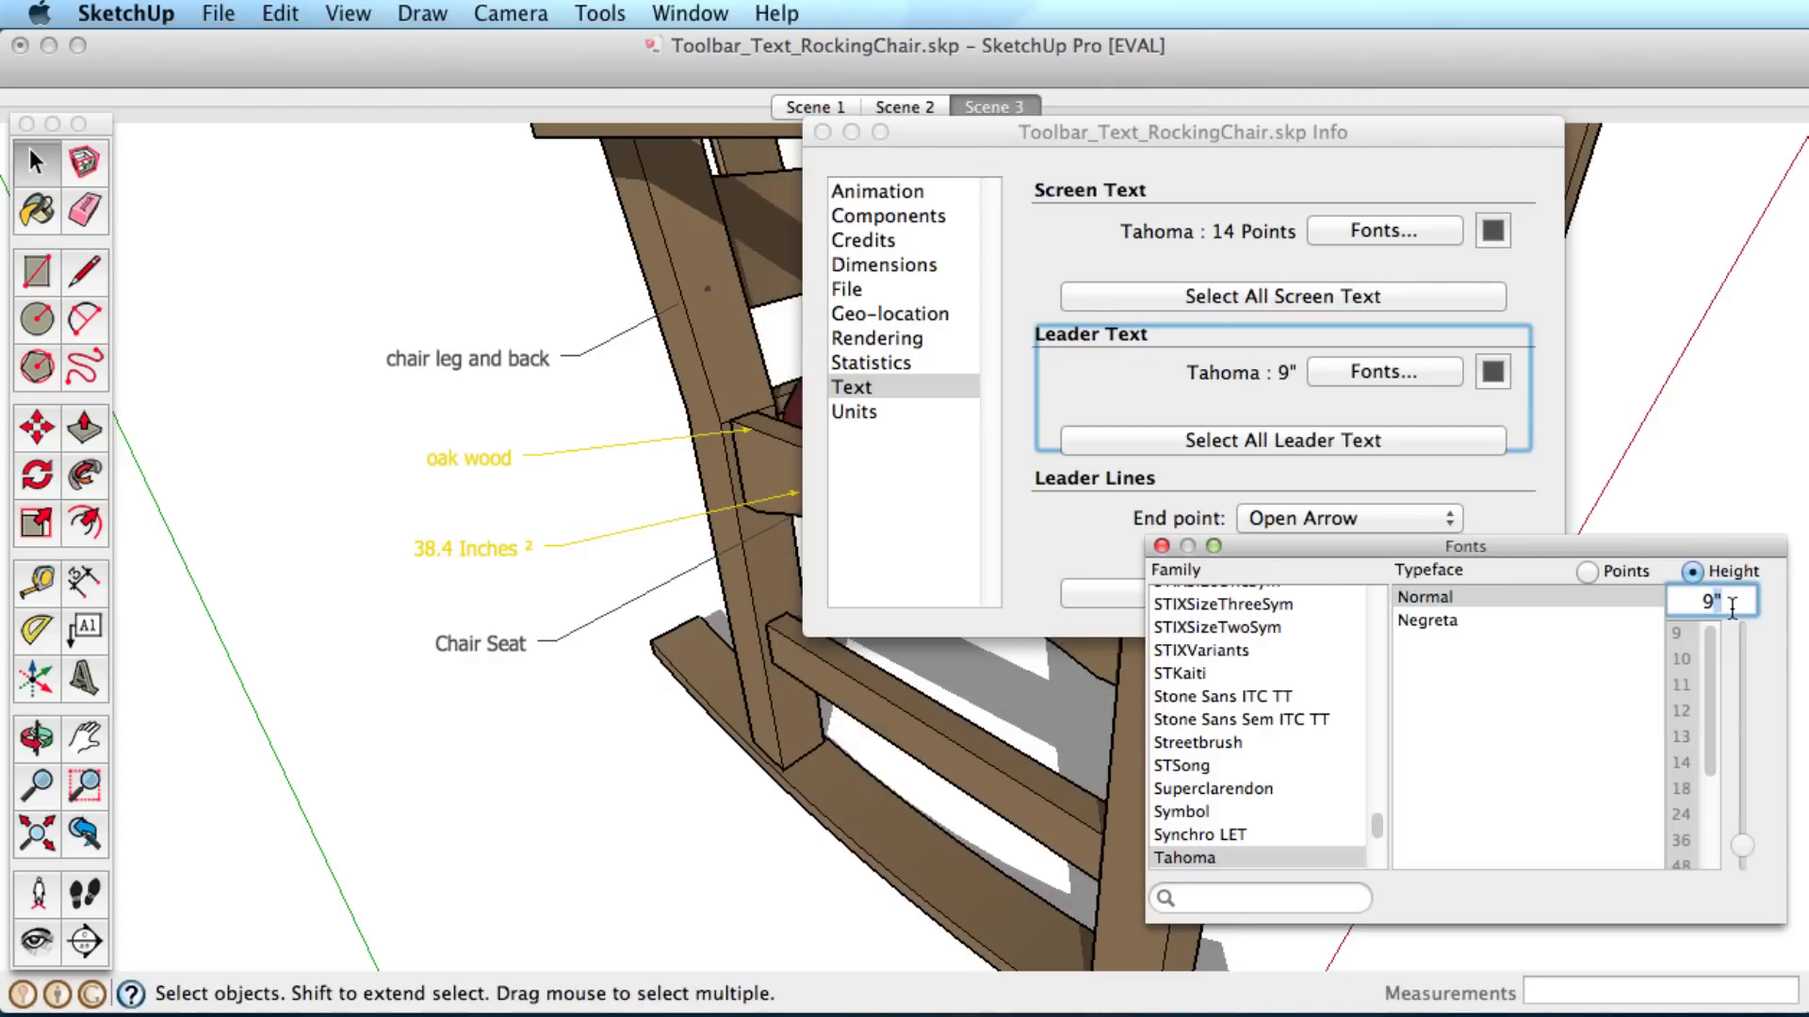
pyautogui.write('4')
pyautogui.press('Return')
pyautogui.click(1161, 546)
pyautogui.click(1332, 593)
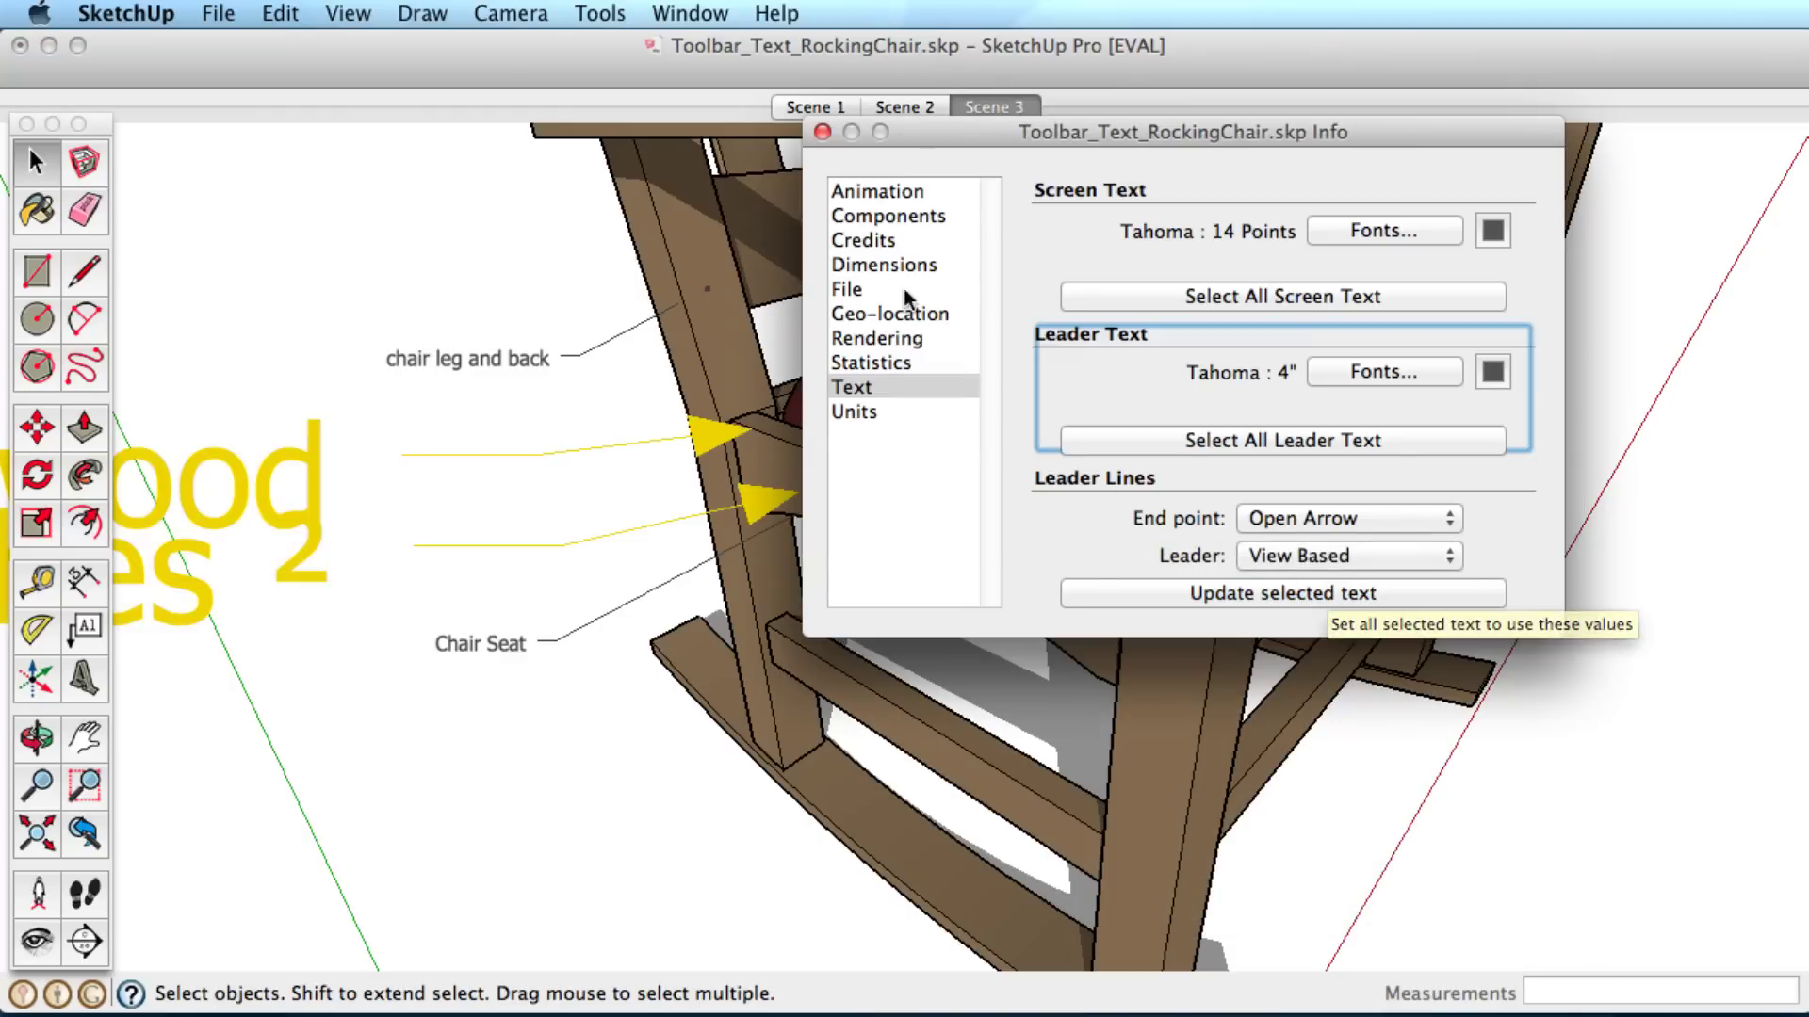
pyautogui.click(822, 131)
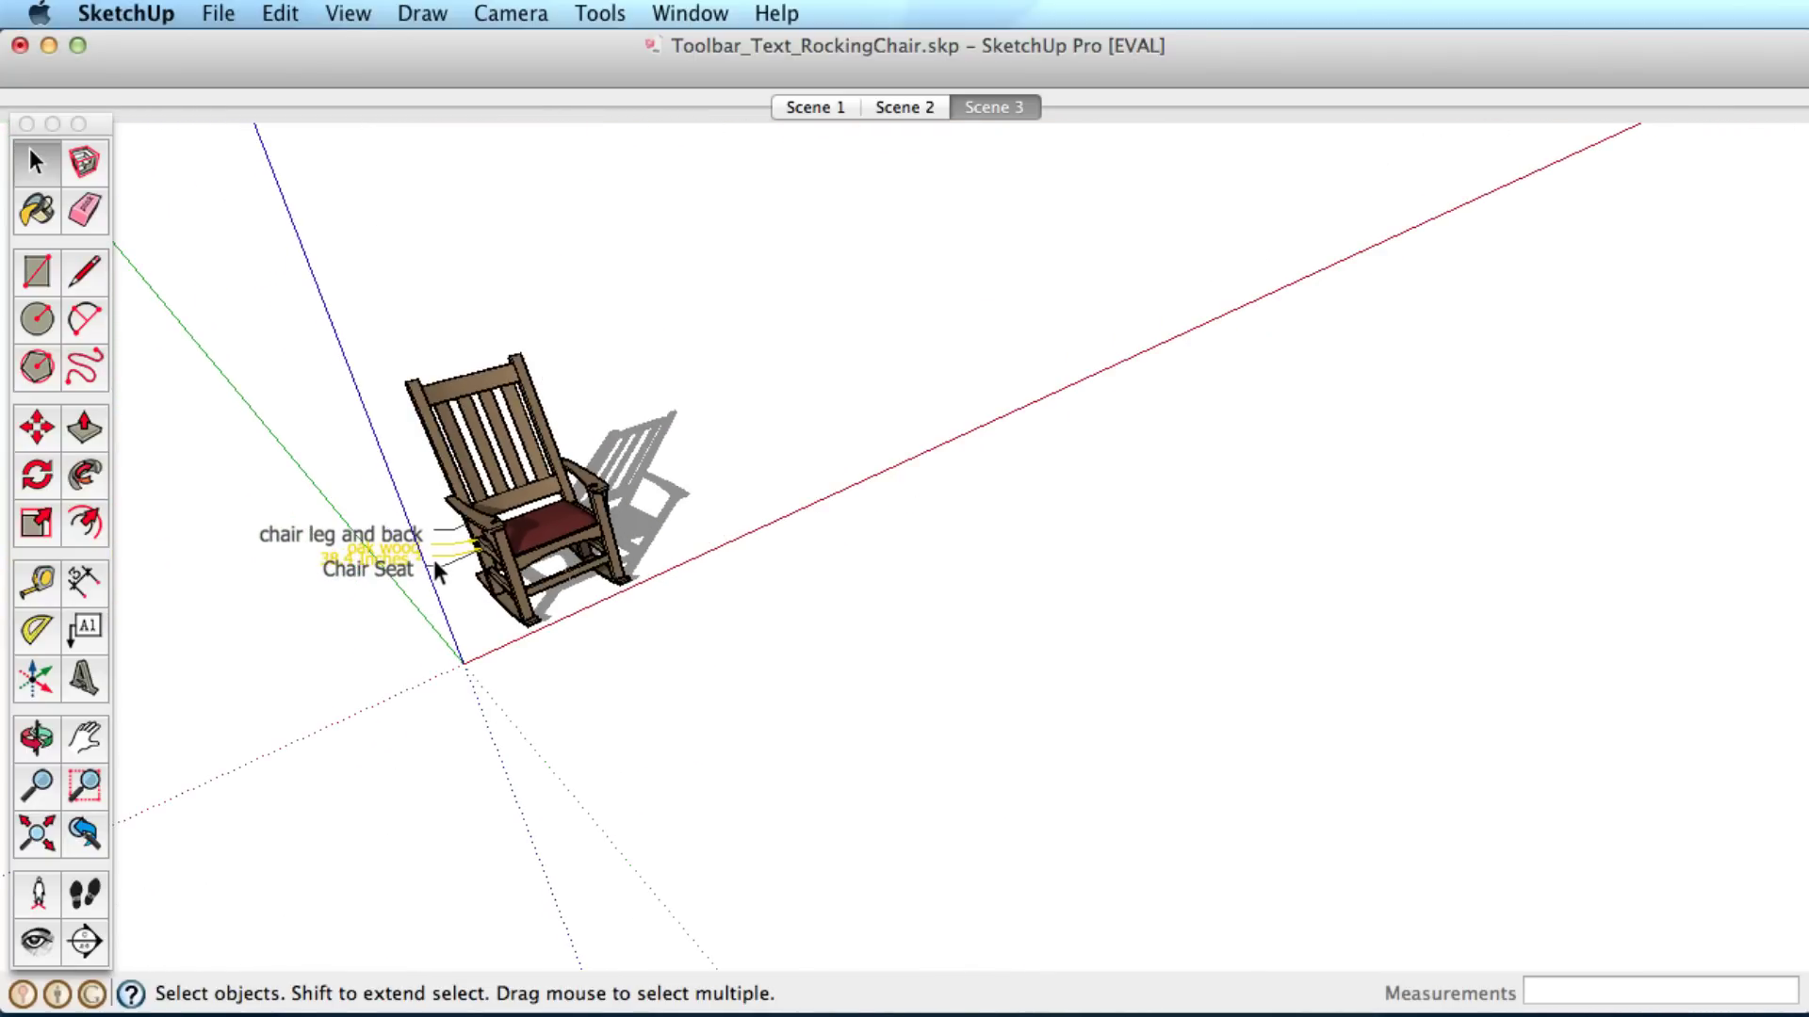
pyautogui.scroll(5, 315, 556)
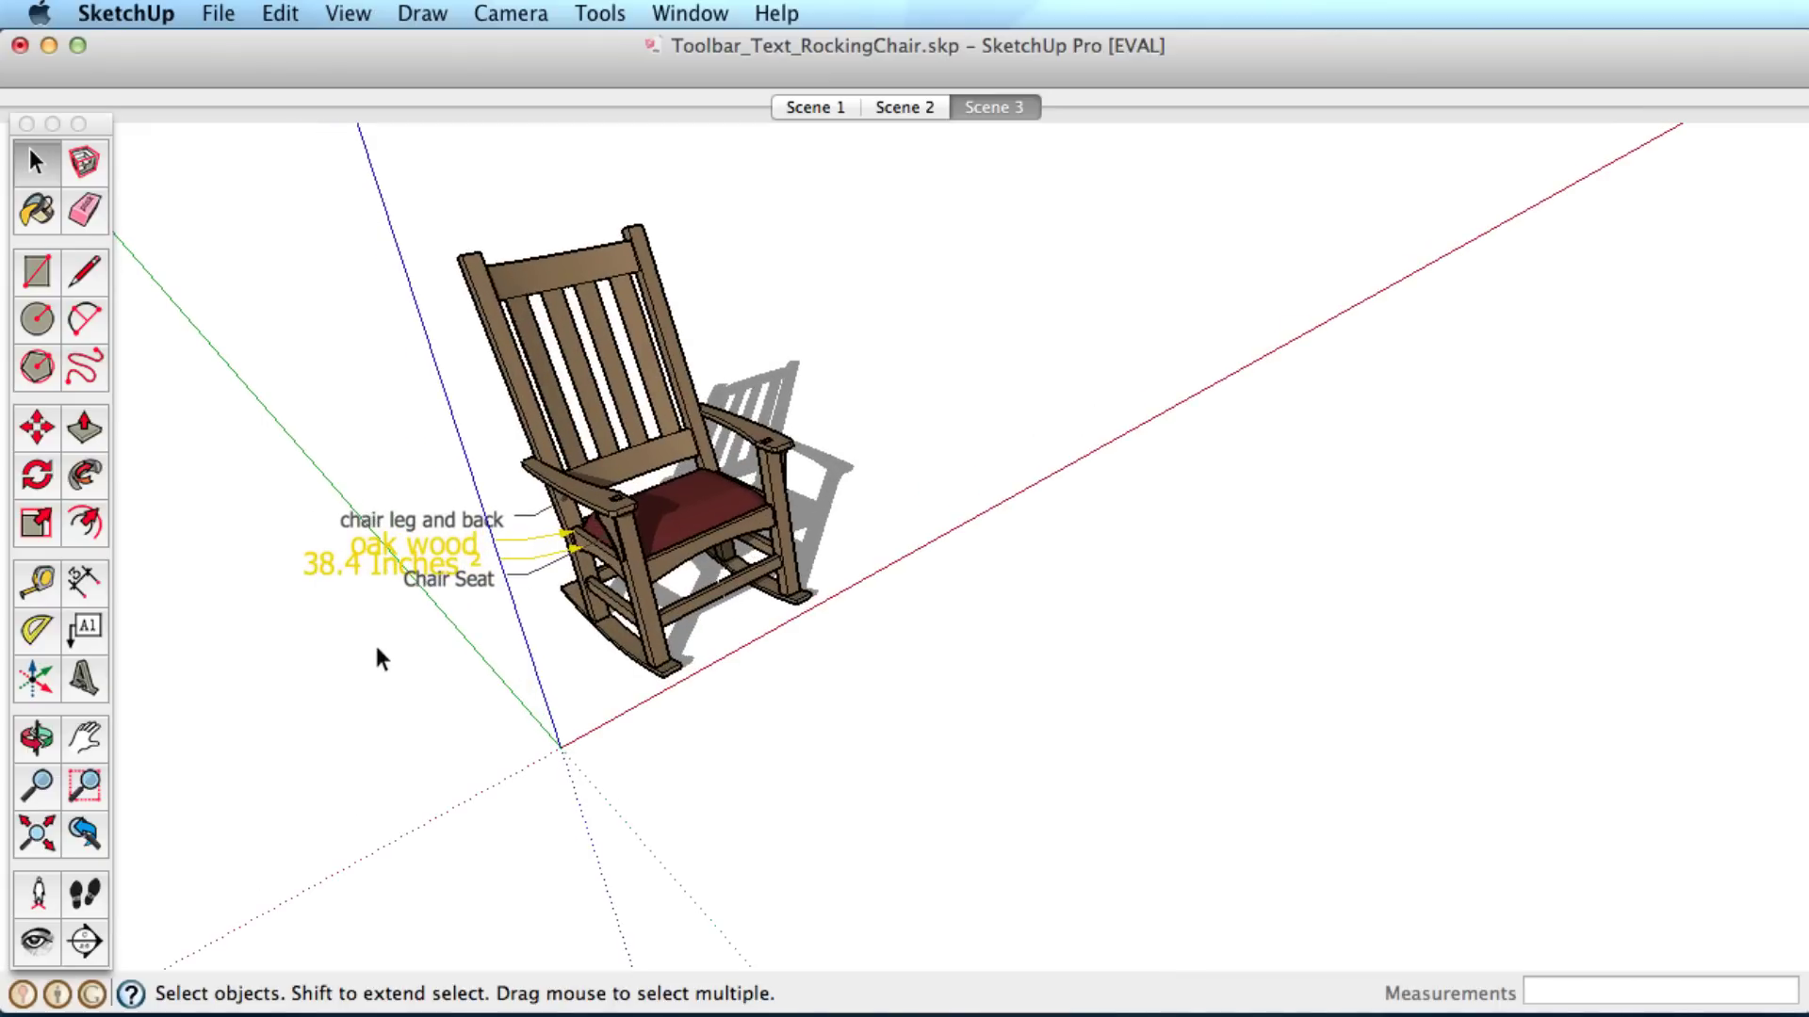
pyautogui.scroll(6, 394, 565)
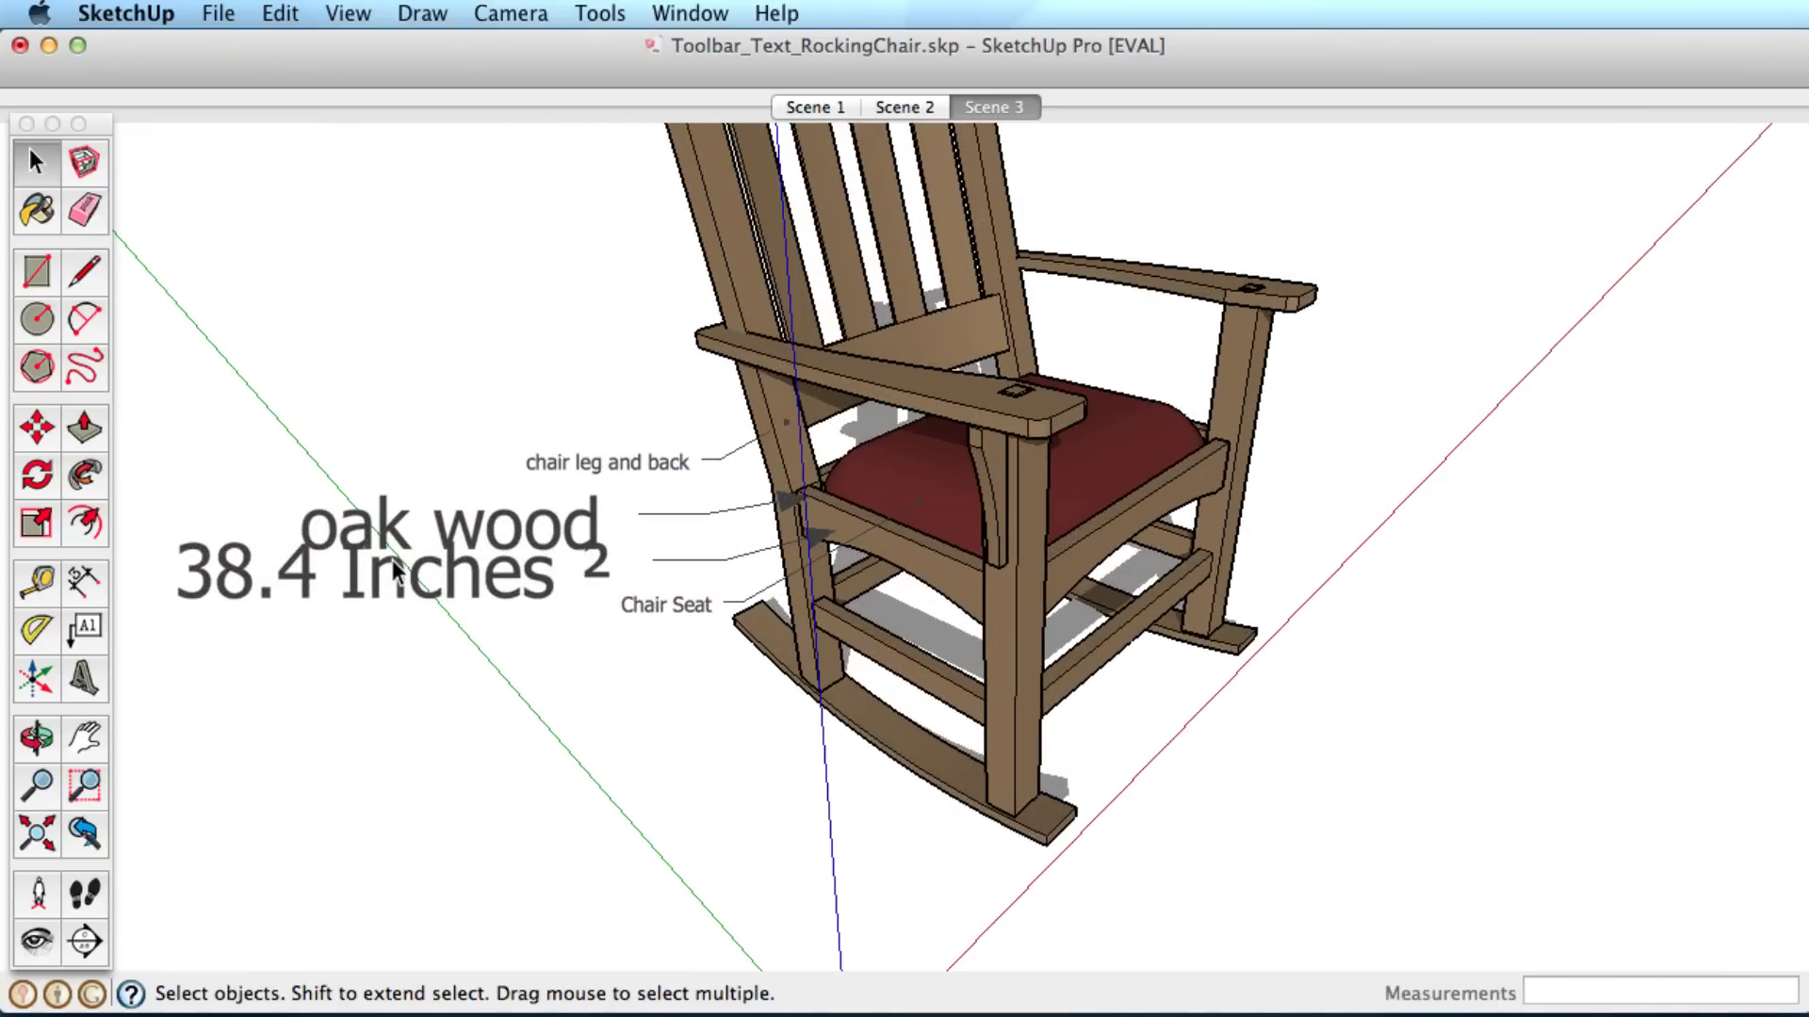
pyautogui.scroll(-8, 394, 565)
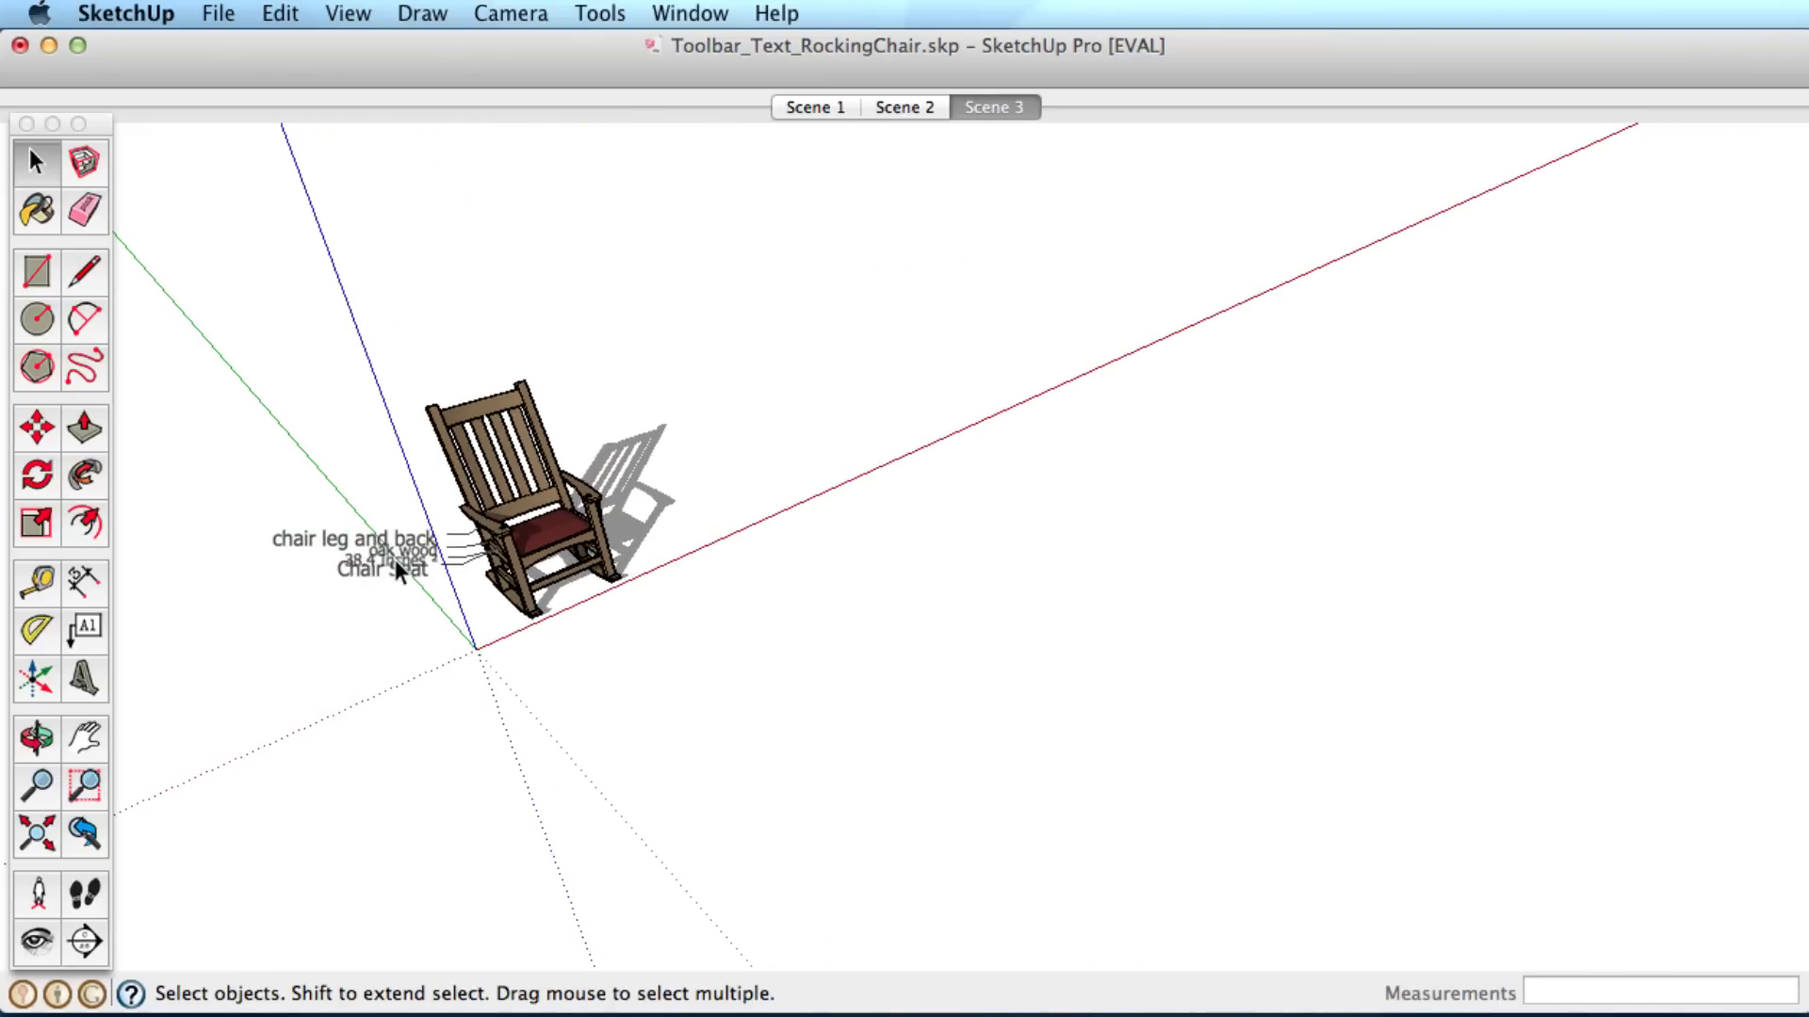
pyautogui.scroll(8, 396, 565)
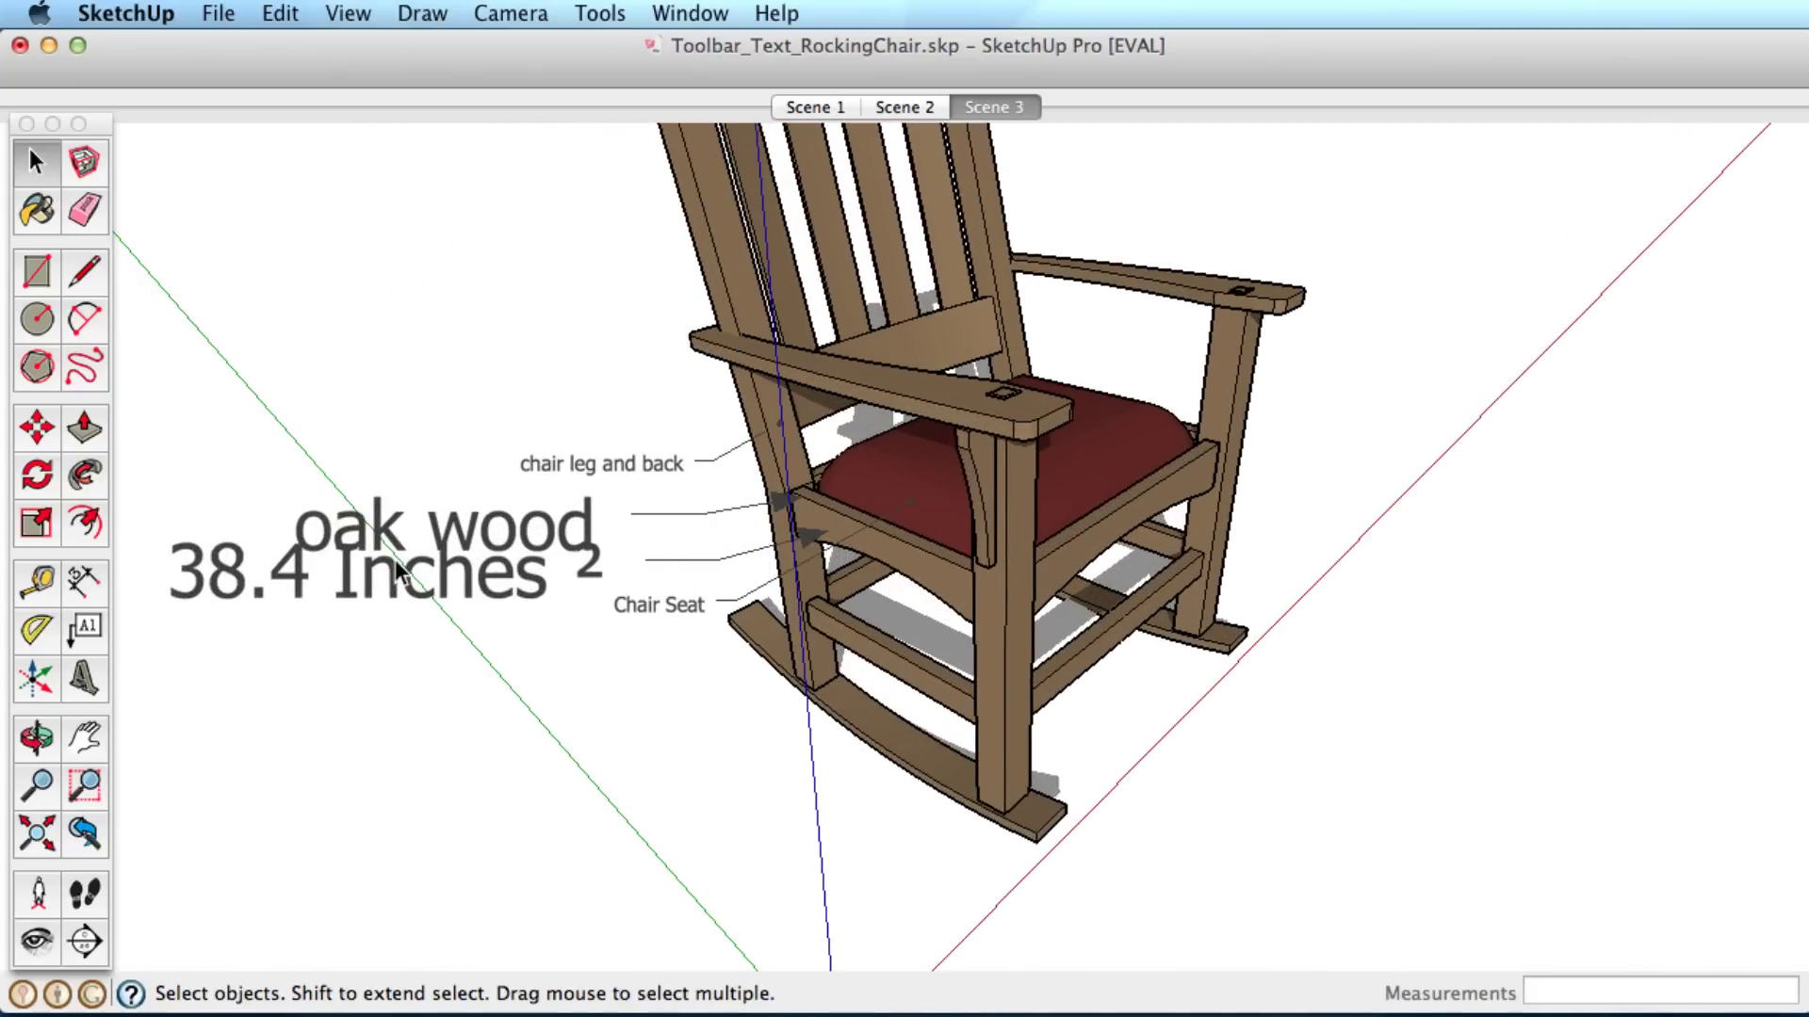
pyautogui.scroll(1, 396, 570)
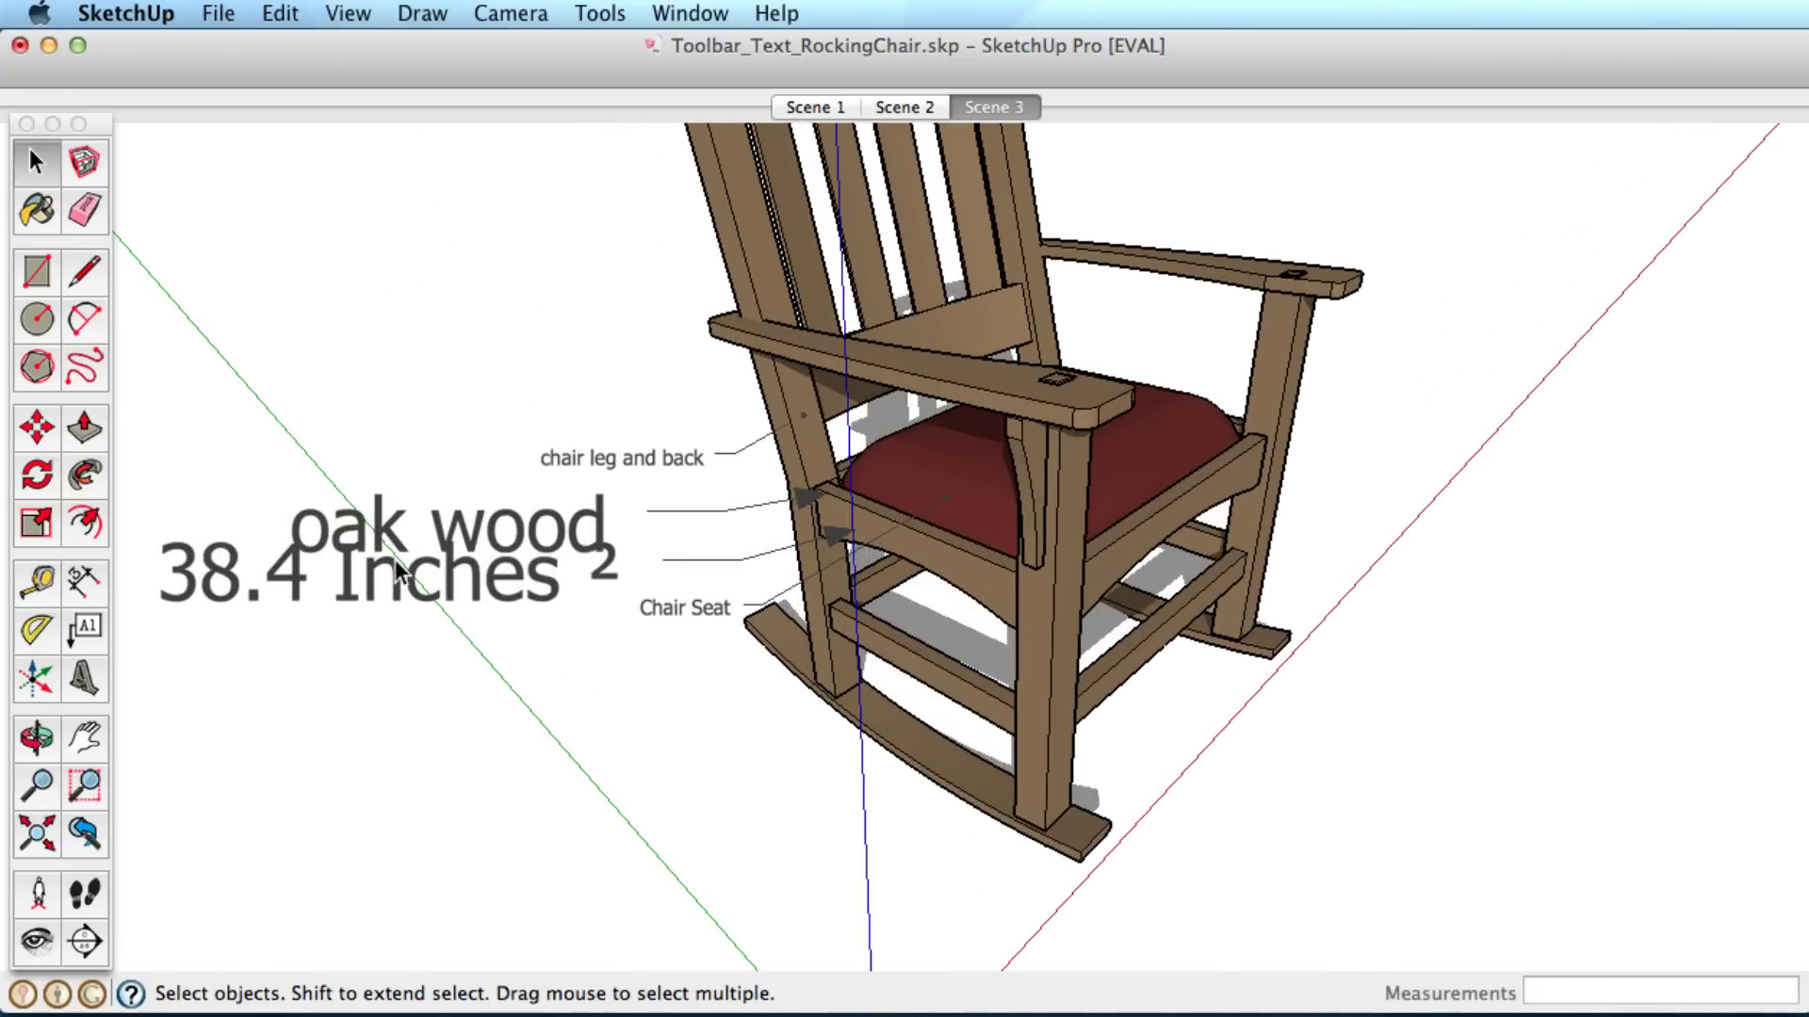
pyautogui.scroll(1, 399, 573)
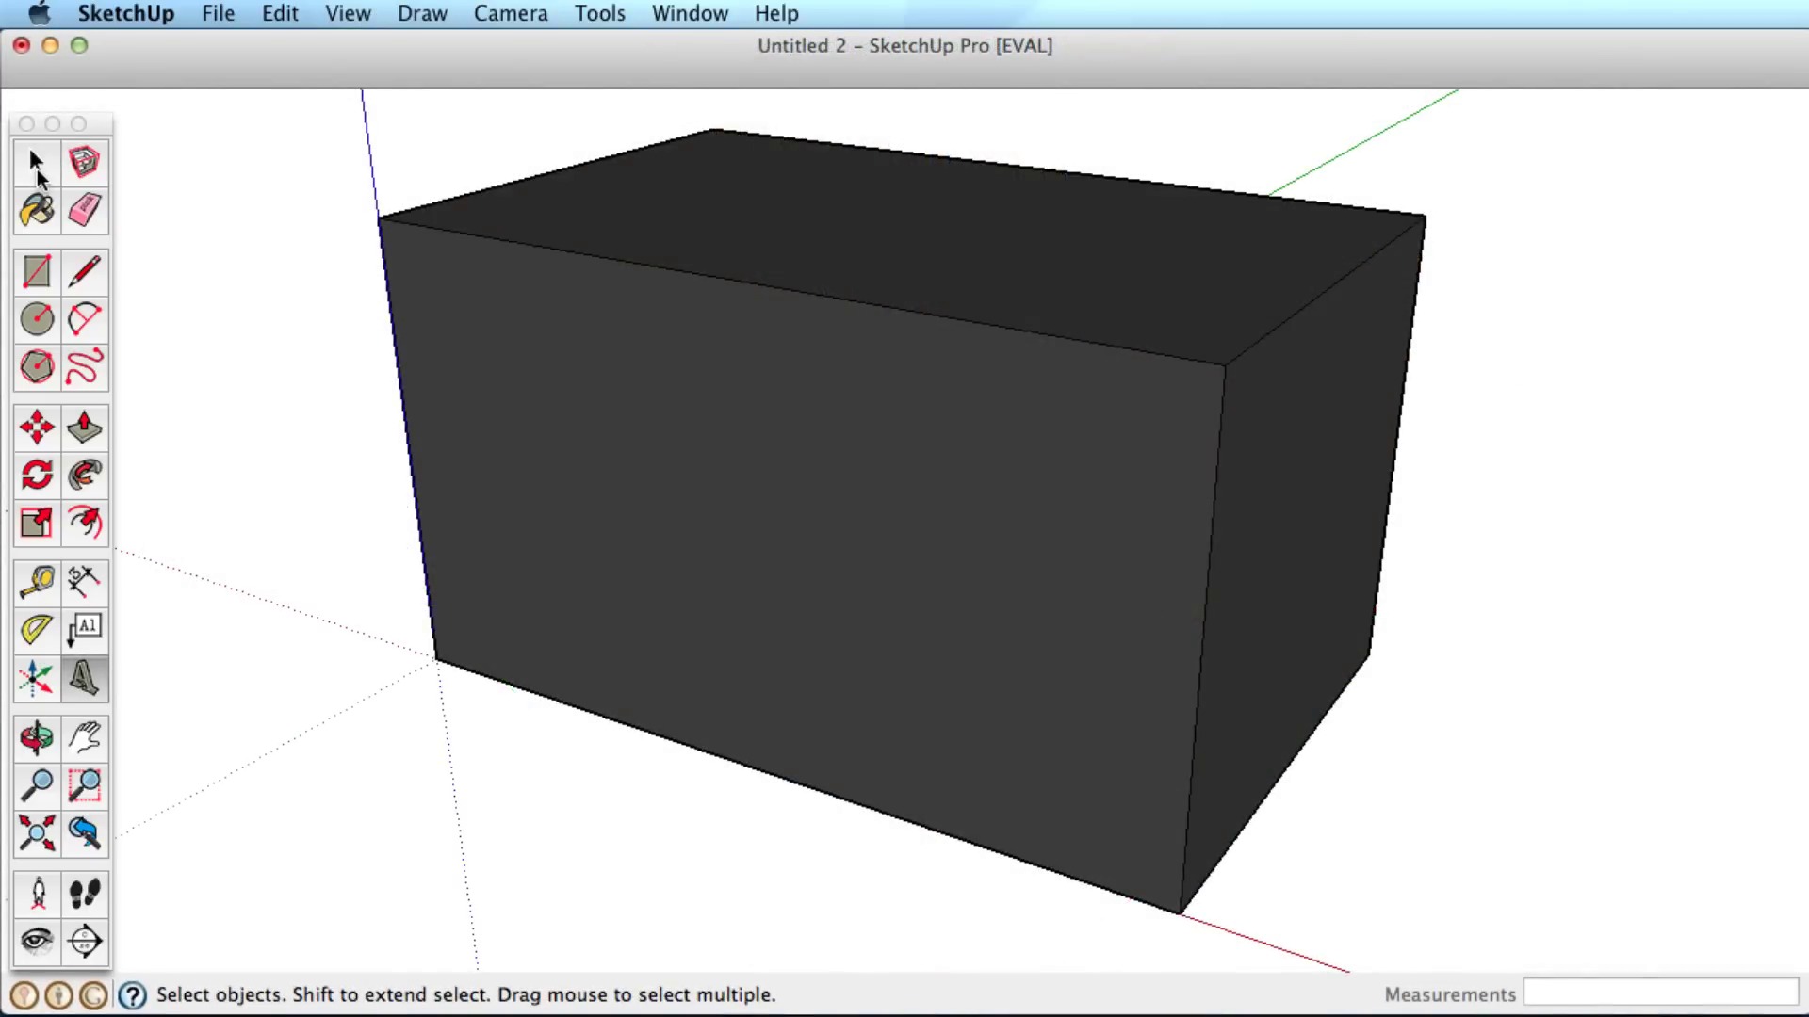
# Start the 3D Text tool and replace the placeholder with 'Hello, World!'.
pyautogui.click(83, 677)
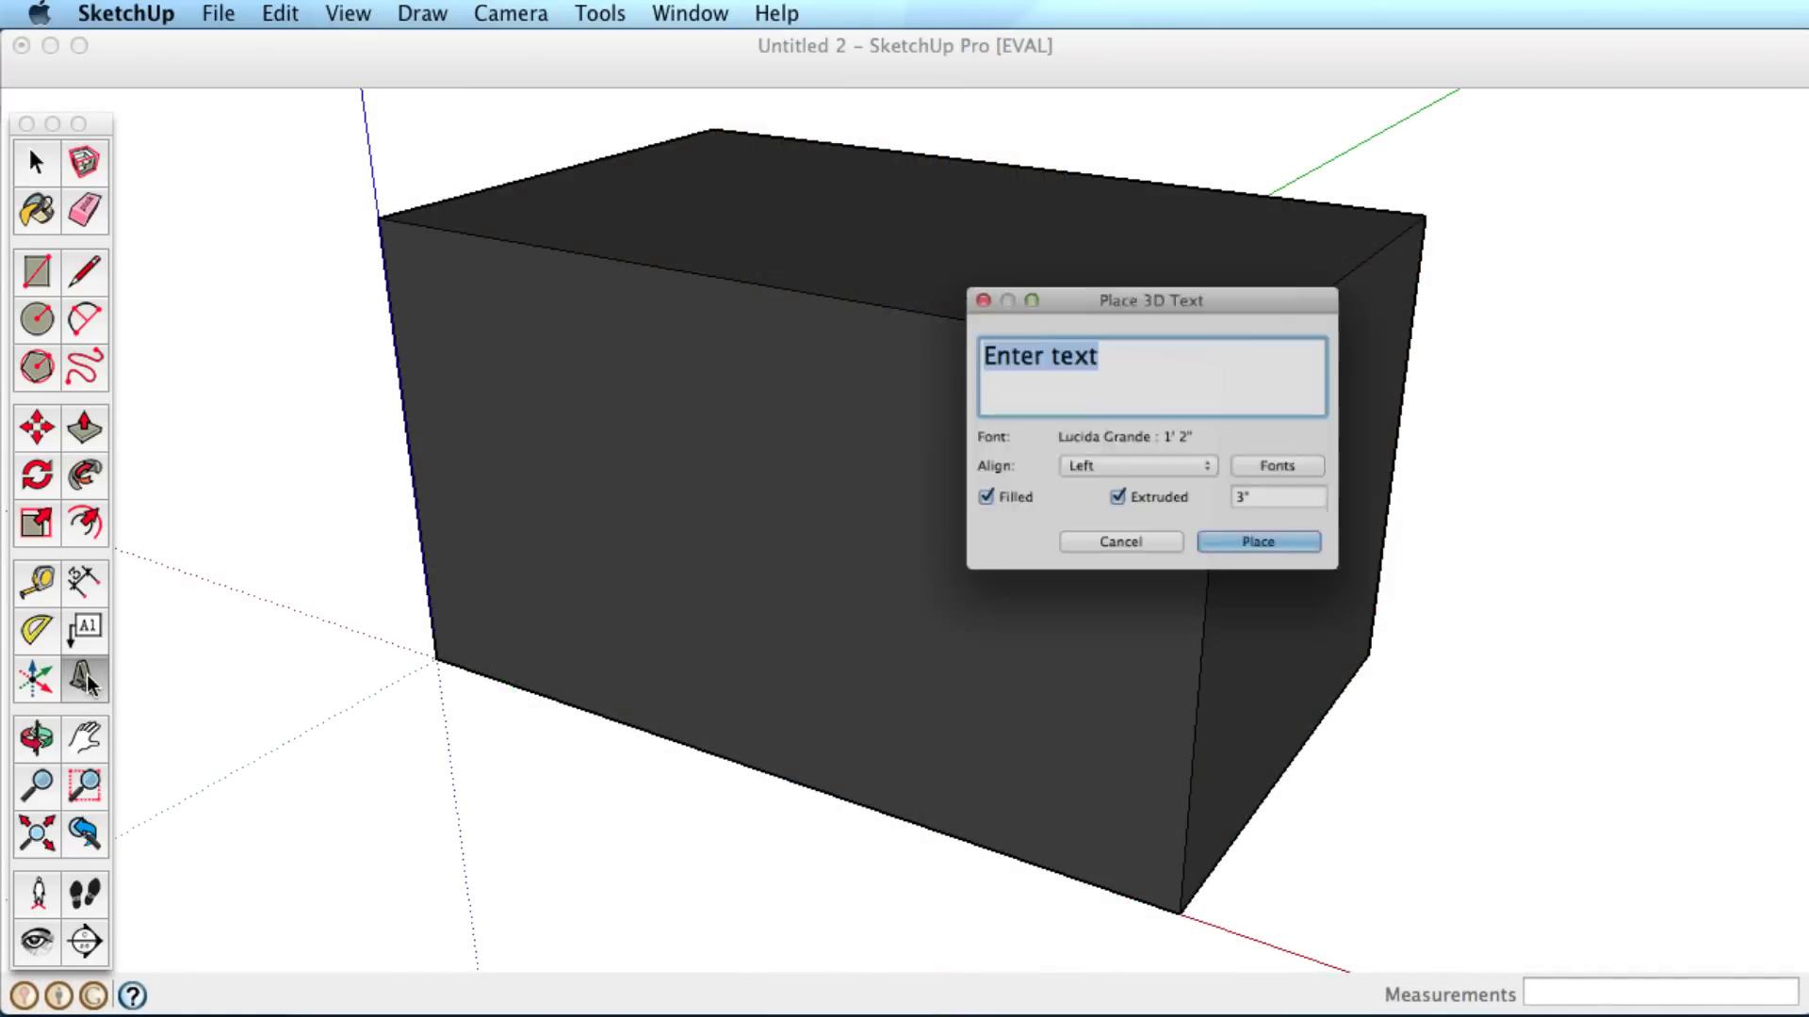
pyautogui.doubleClick(1187, 346)
pyautogui.tripleClick(1187, 347)
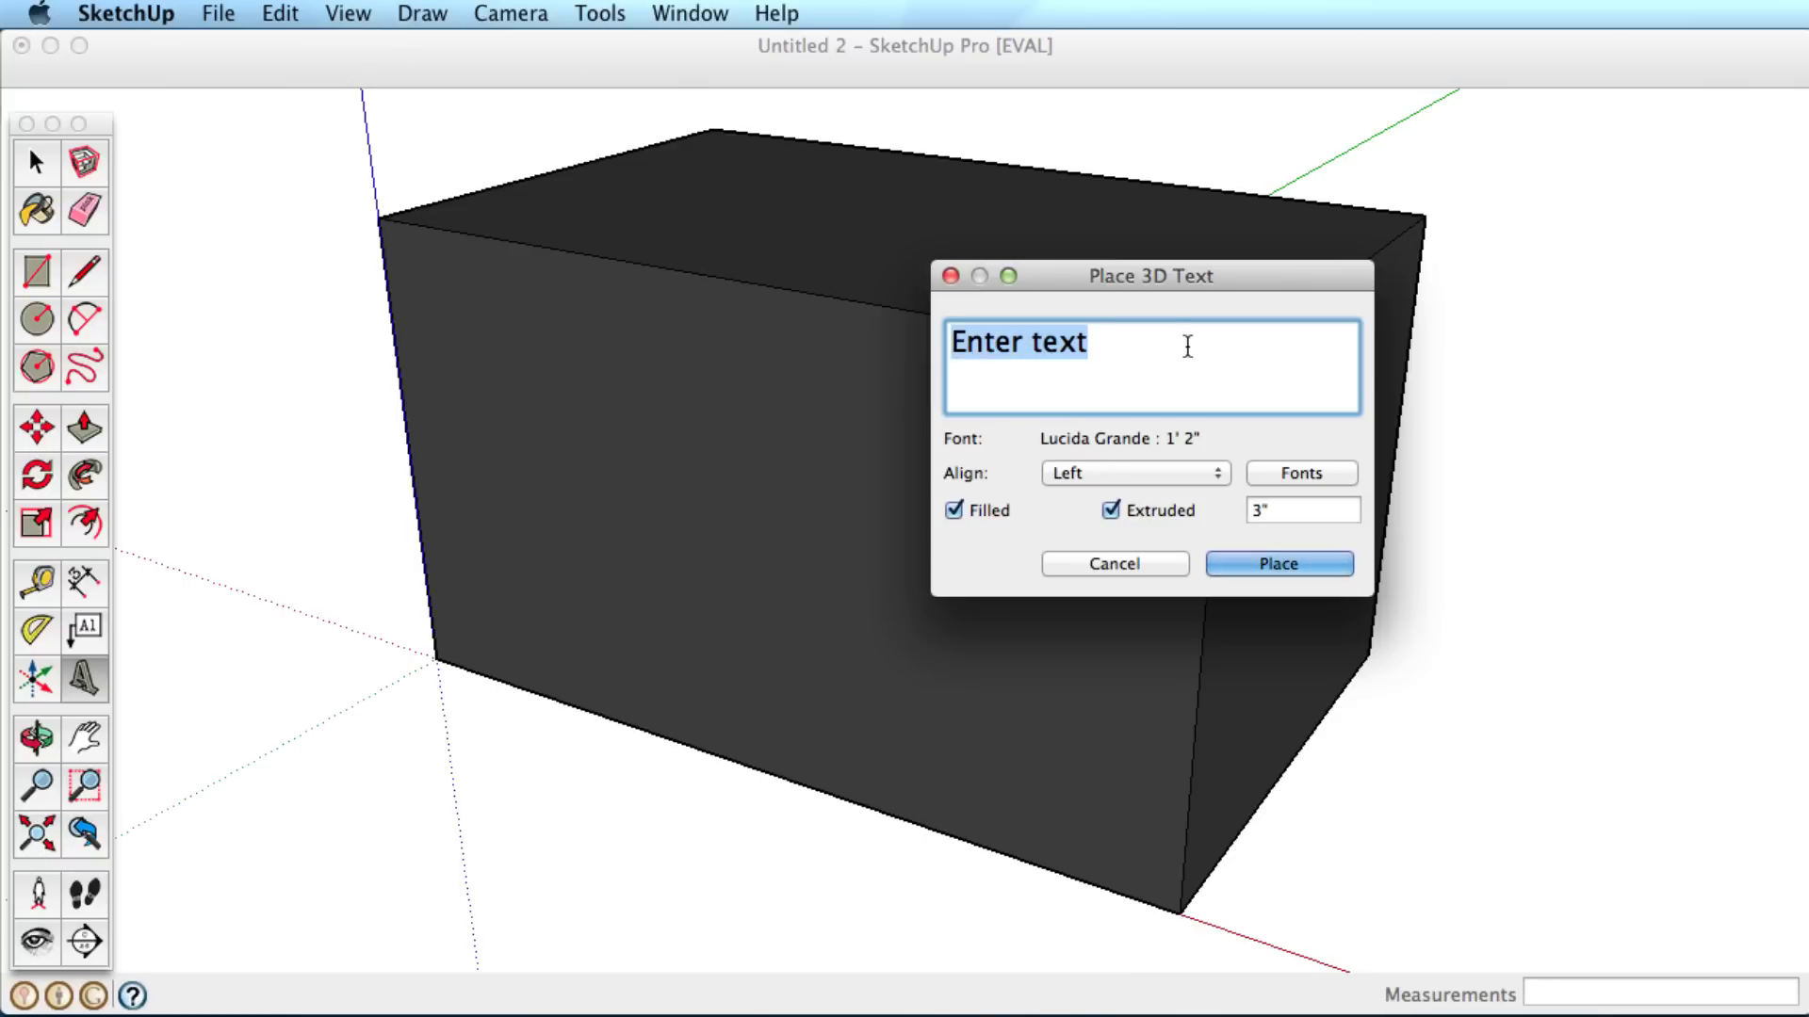
pyautogui.write('Hello,')
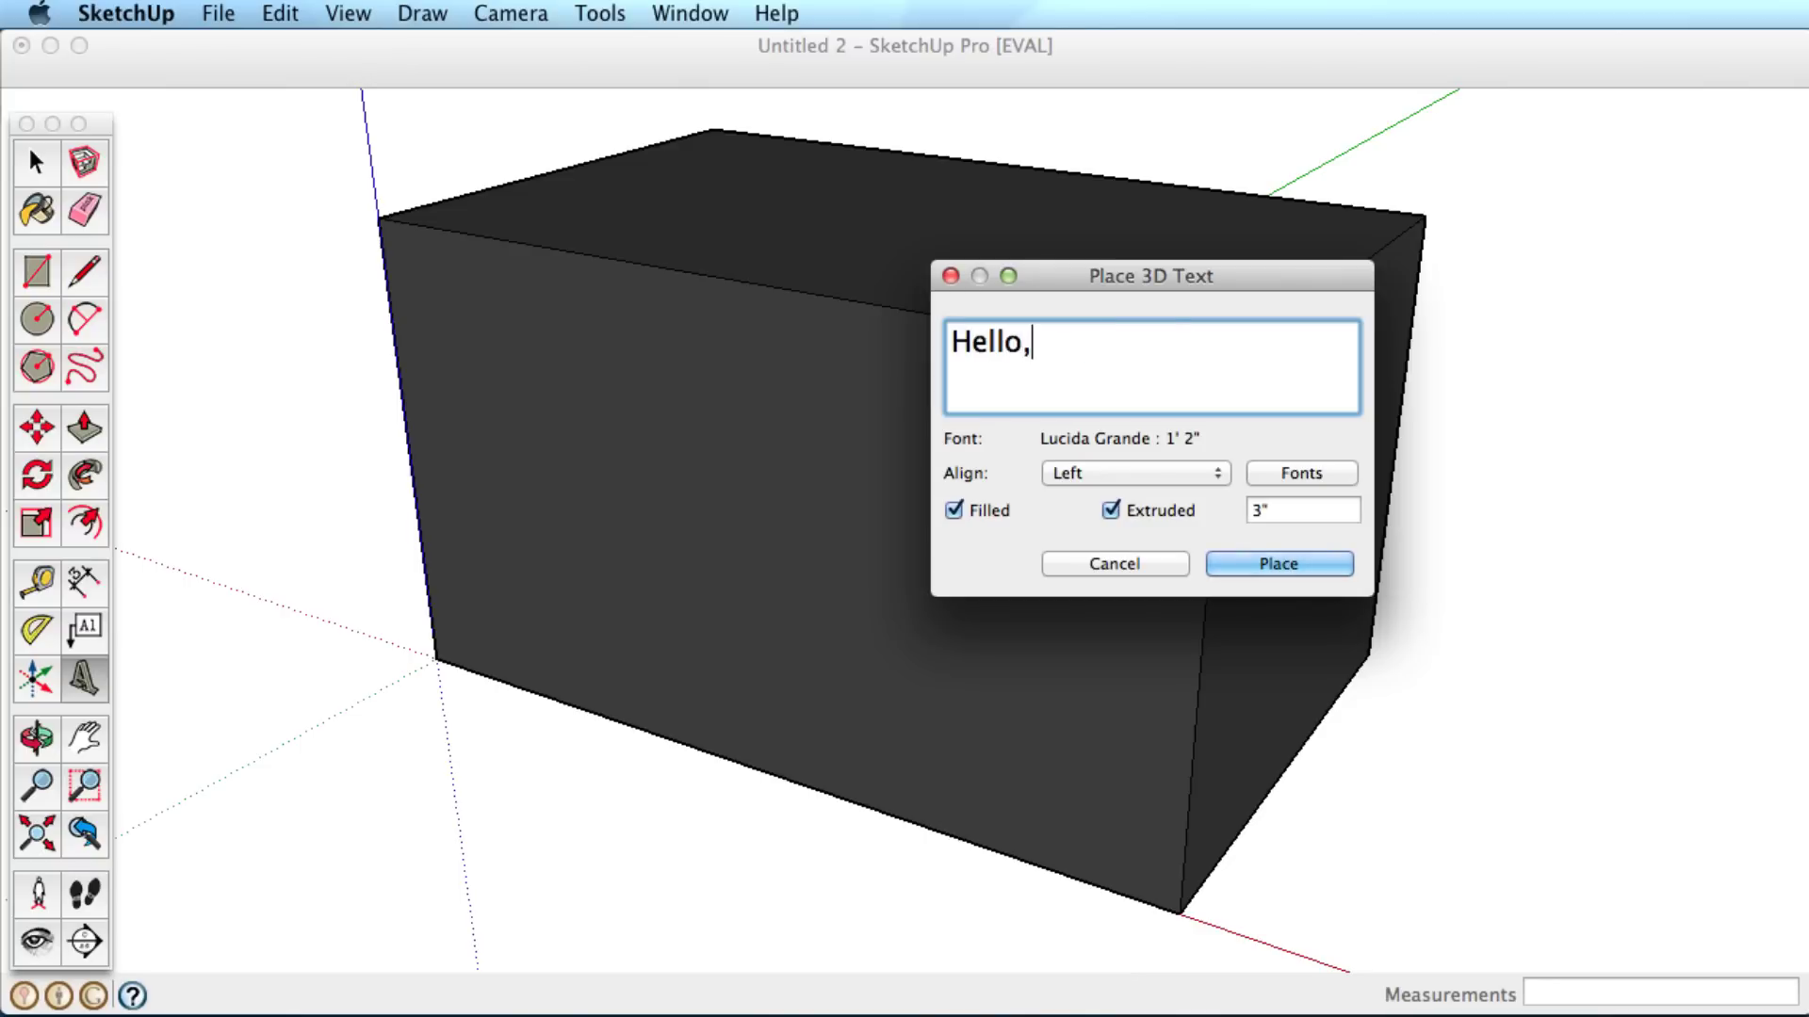
pyautogui.write(' World!')
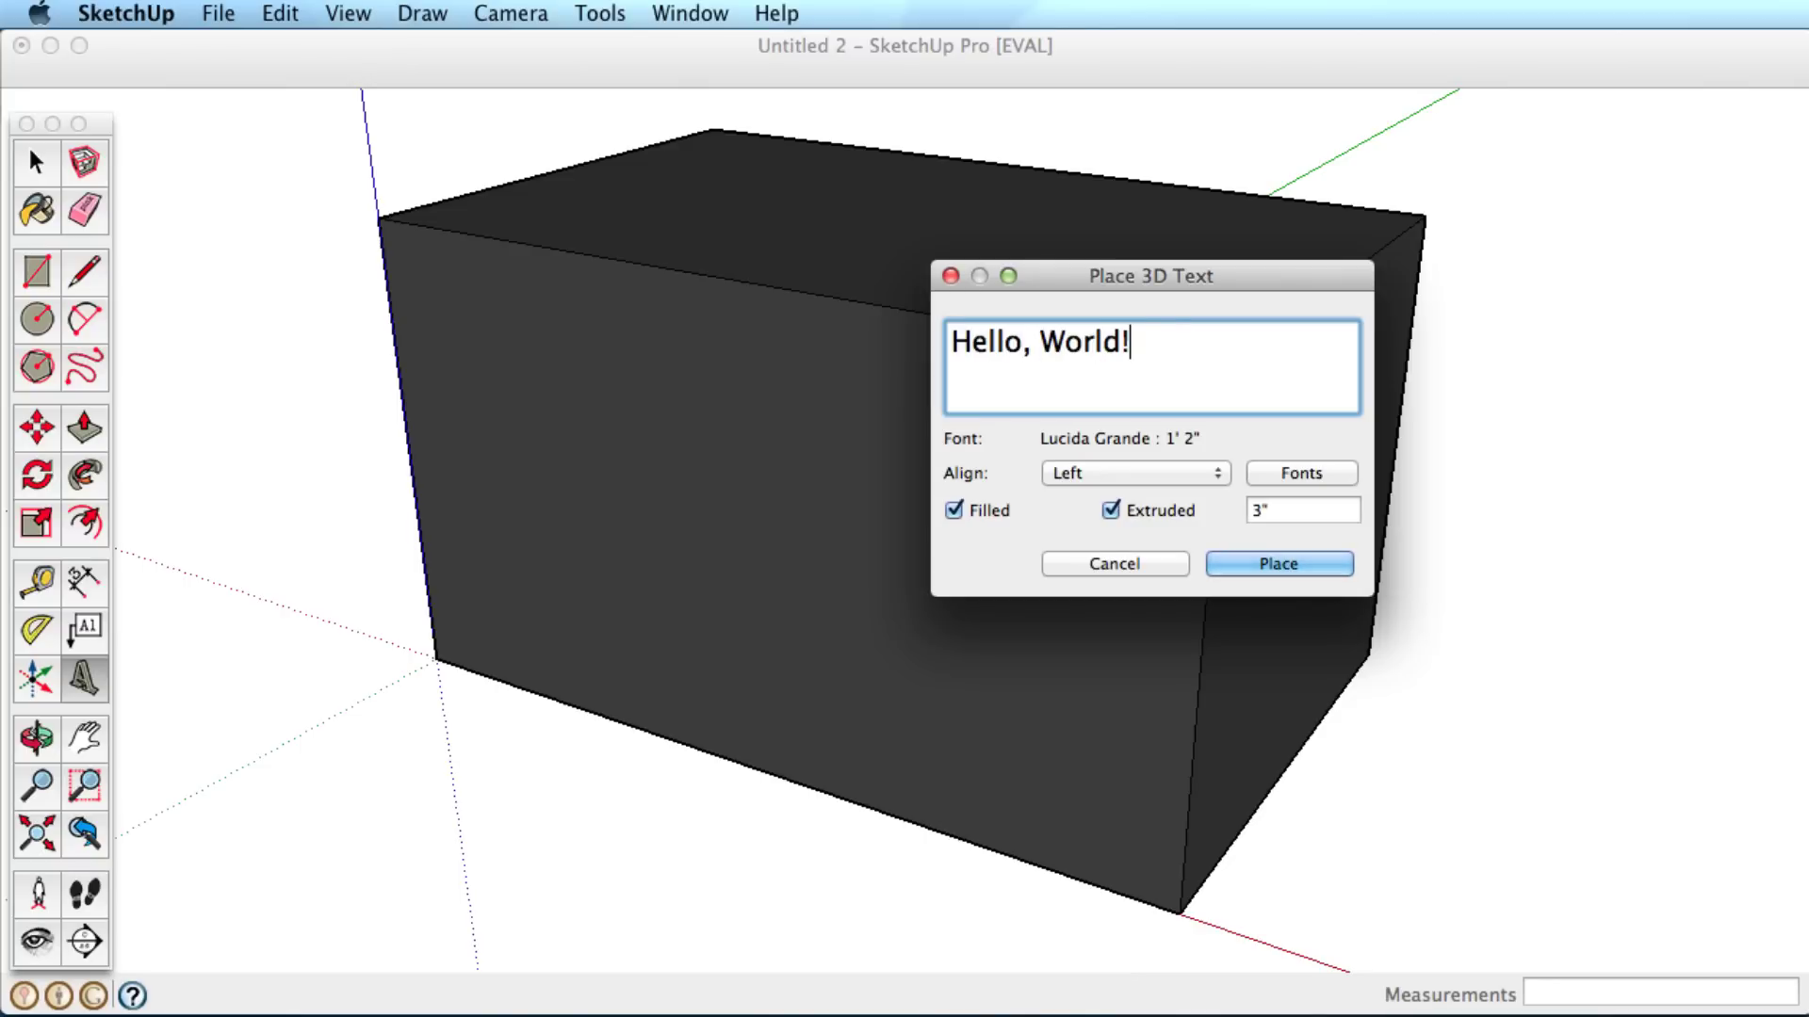
# Set the 3D text size to 14 (1' 2") and extrusion to 4, then place it.
pyautogui.click(1330, 474)
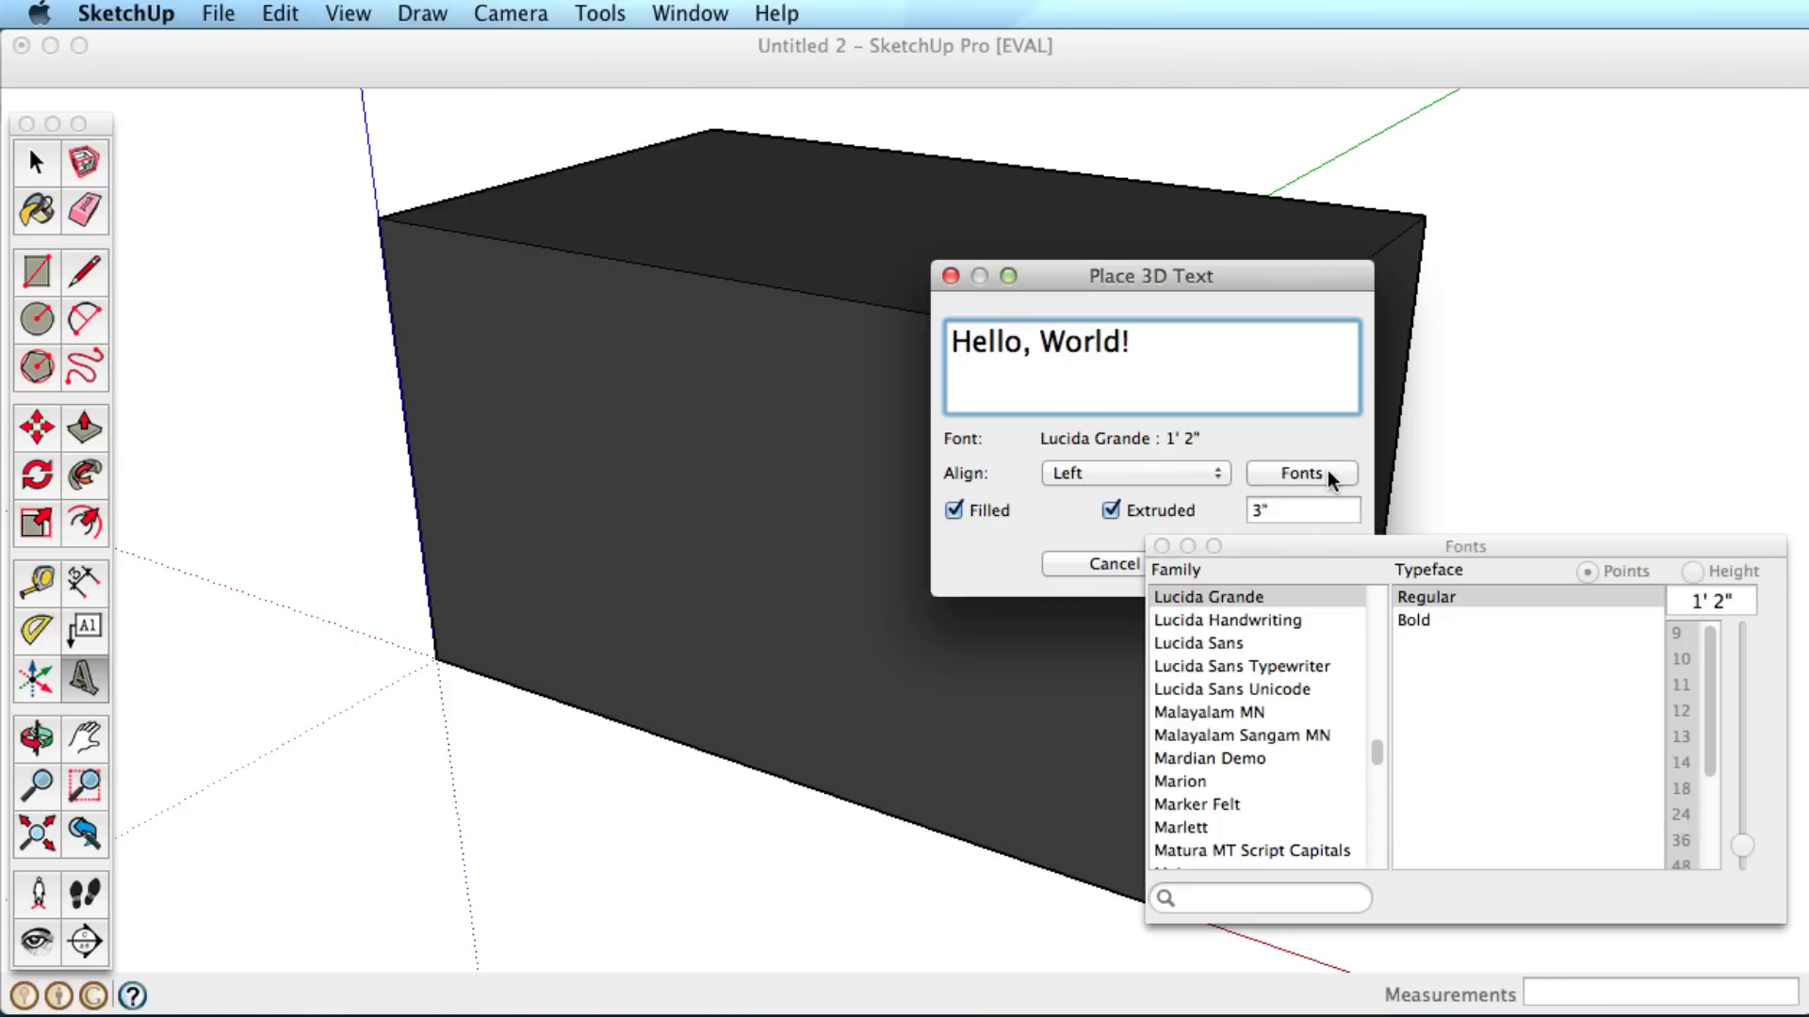
pyautogui.click(1703, 599)
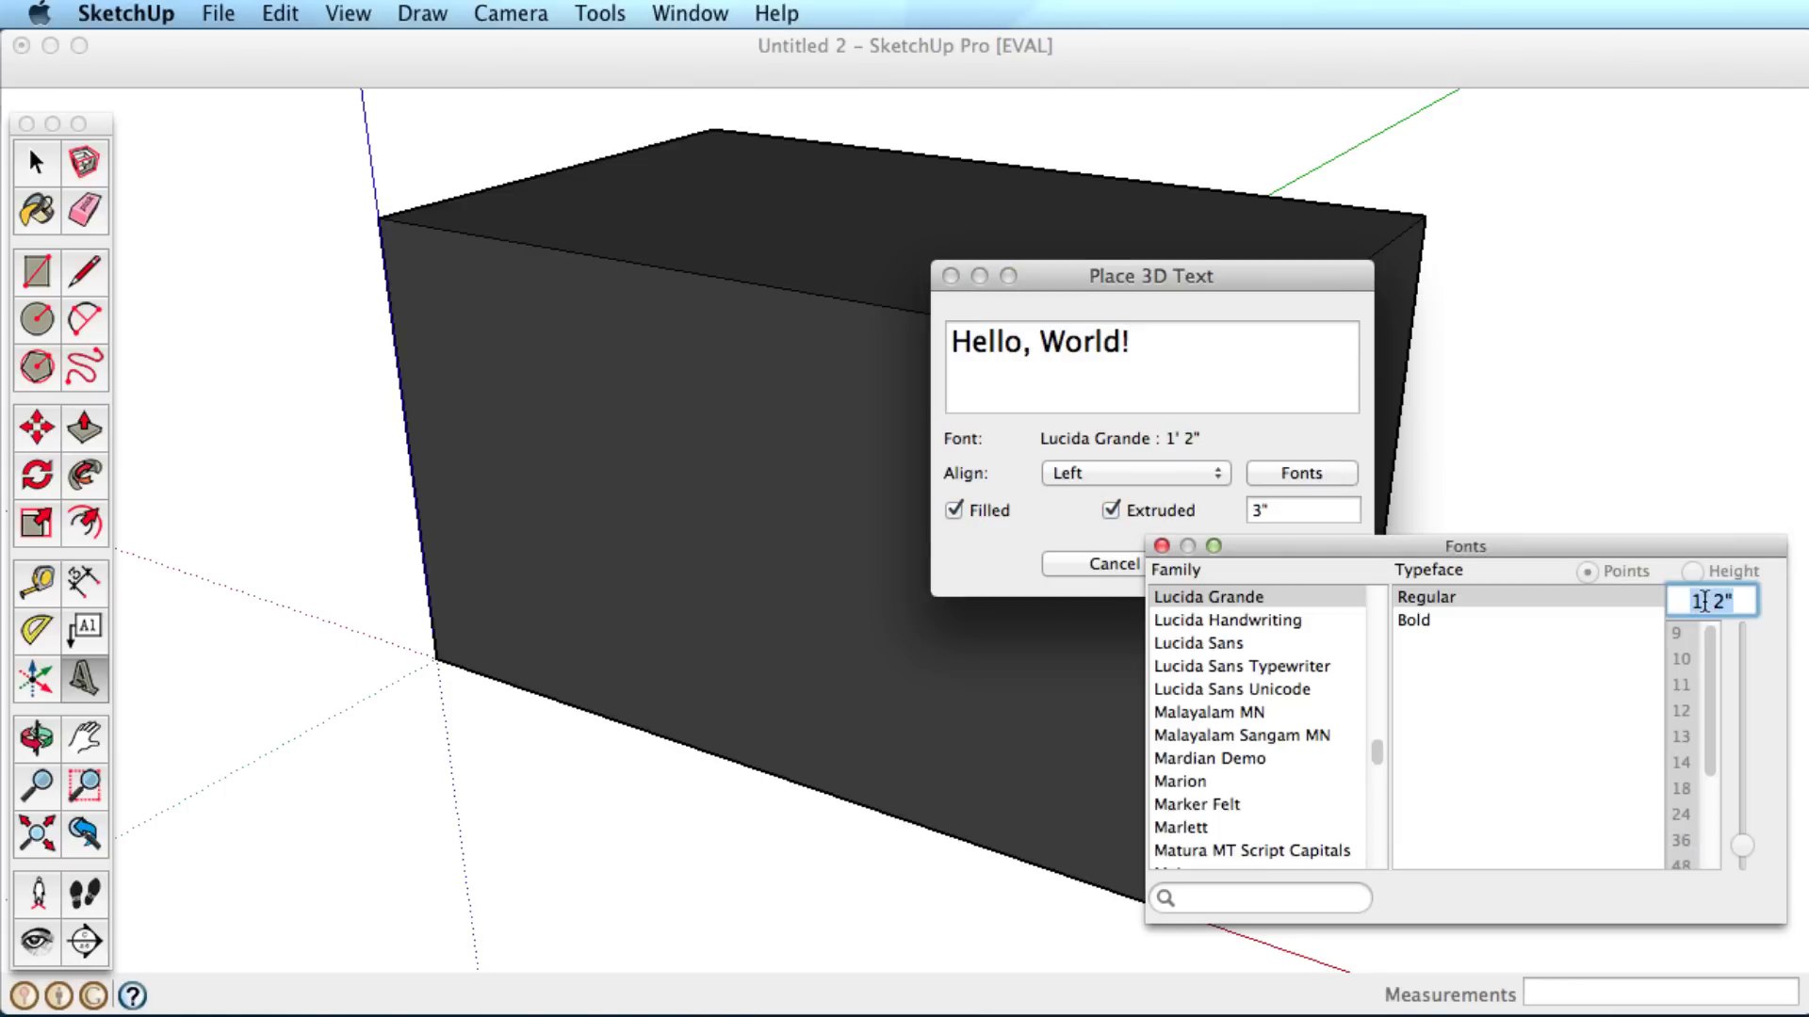
pyautogui.write('14')
pyautogui.press('Return')
pyautogui.click(1161, 547)
pyautogui.click(1261, 510)
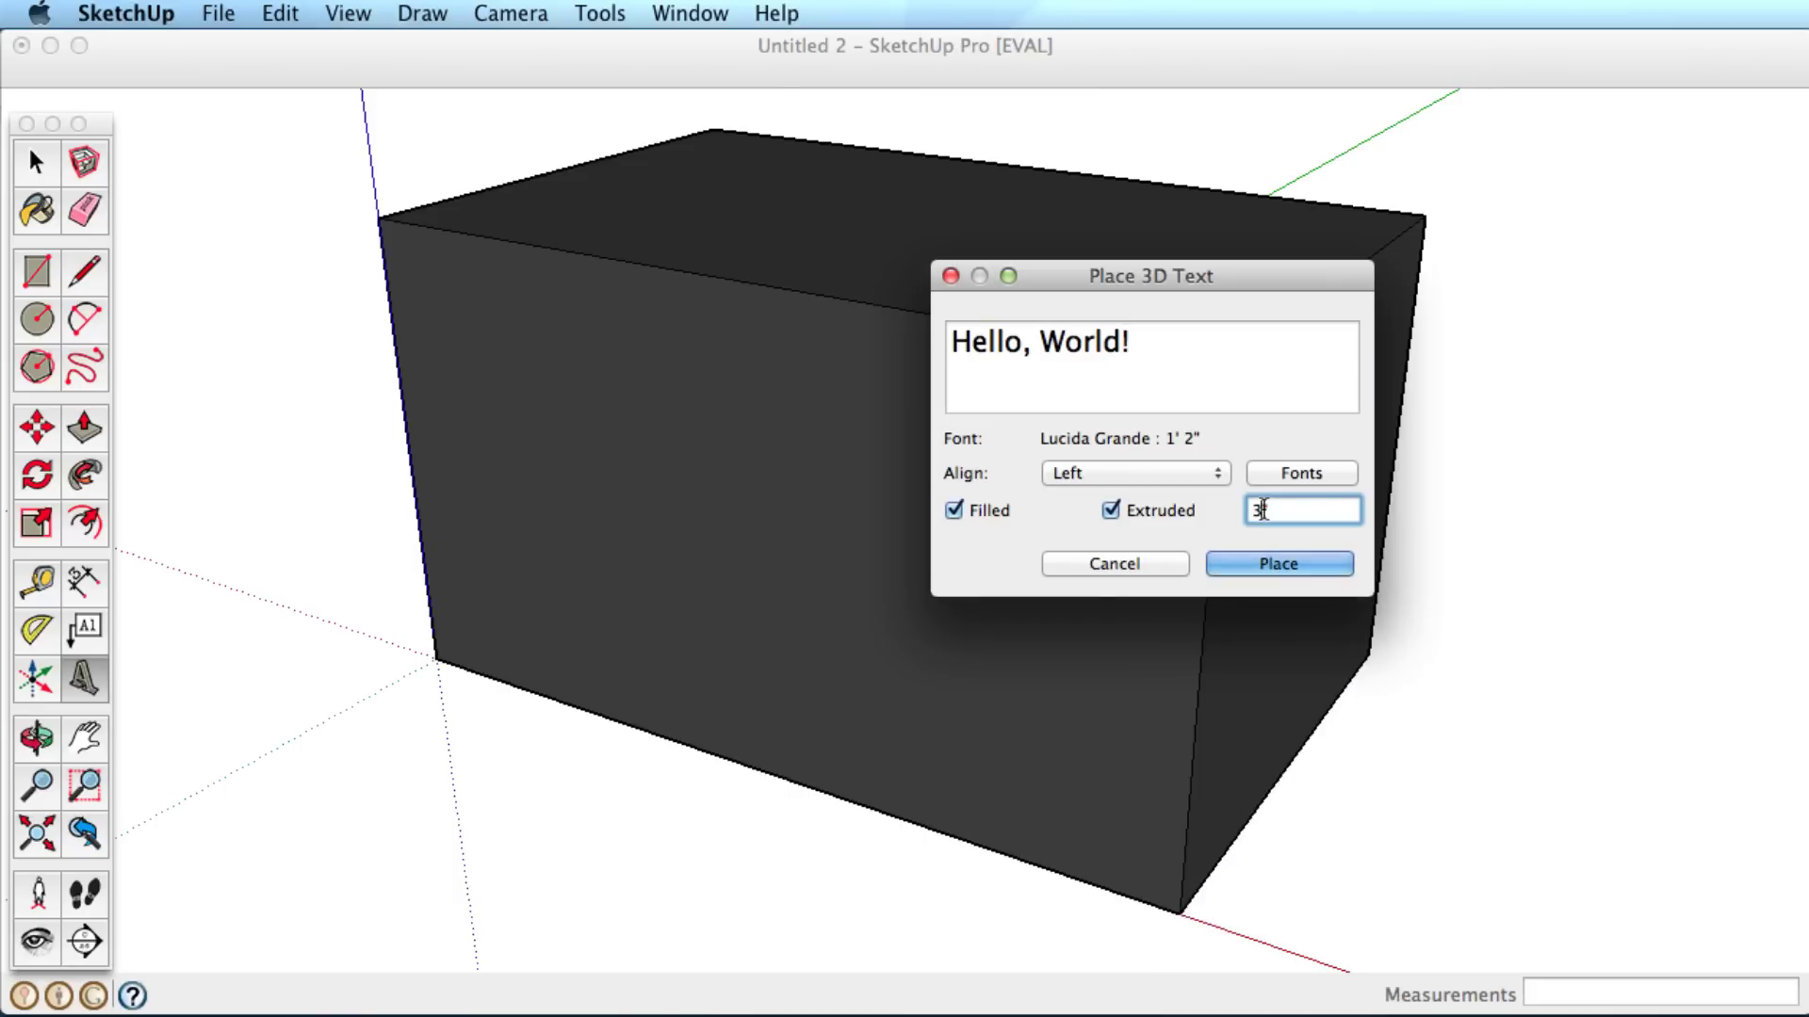
pyautogui.press('BackSpace')
pyautogui.press('BackSpace')
pyautogui.write('4')
pyautogui.click(1280, 565)
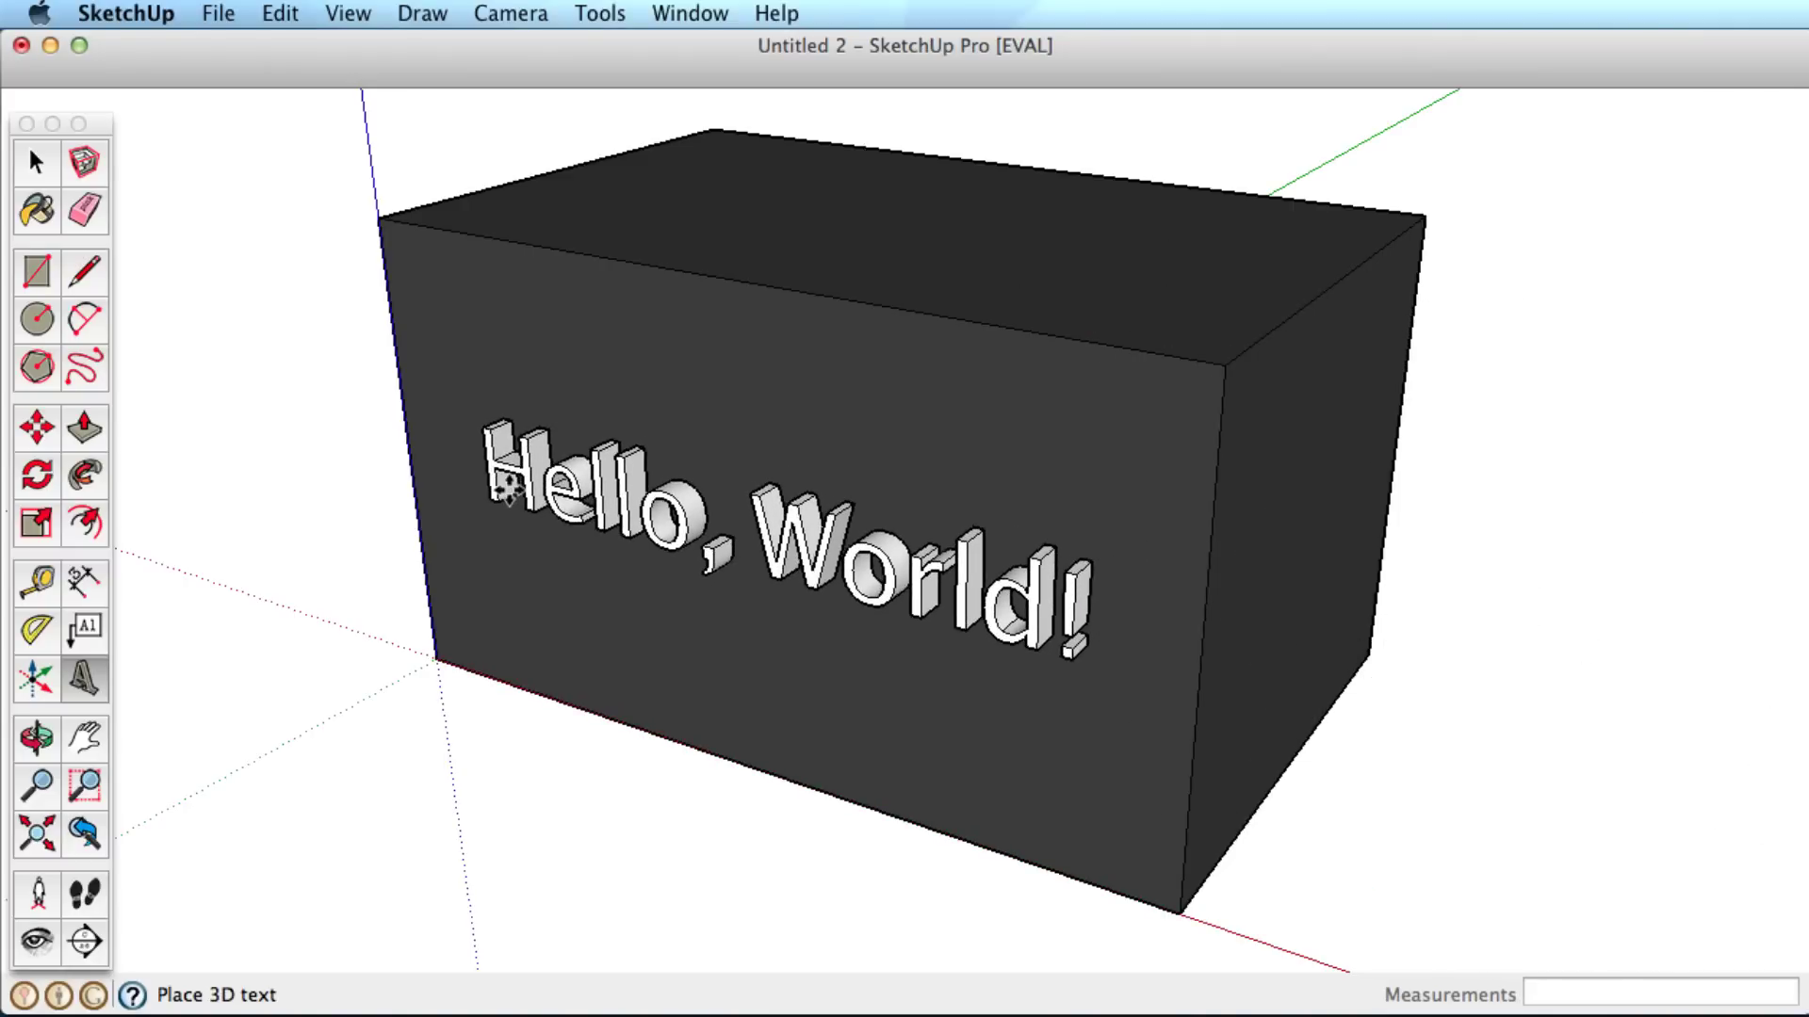
# Place 'Hello, World!' on the box's front face and open its group with Push/Pull ready.
pyautogui.click(508, 491)
pyautogui.press('space')
pyautogui.press('super+t')
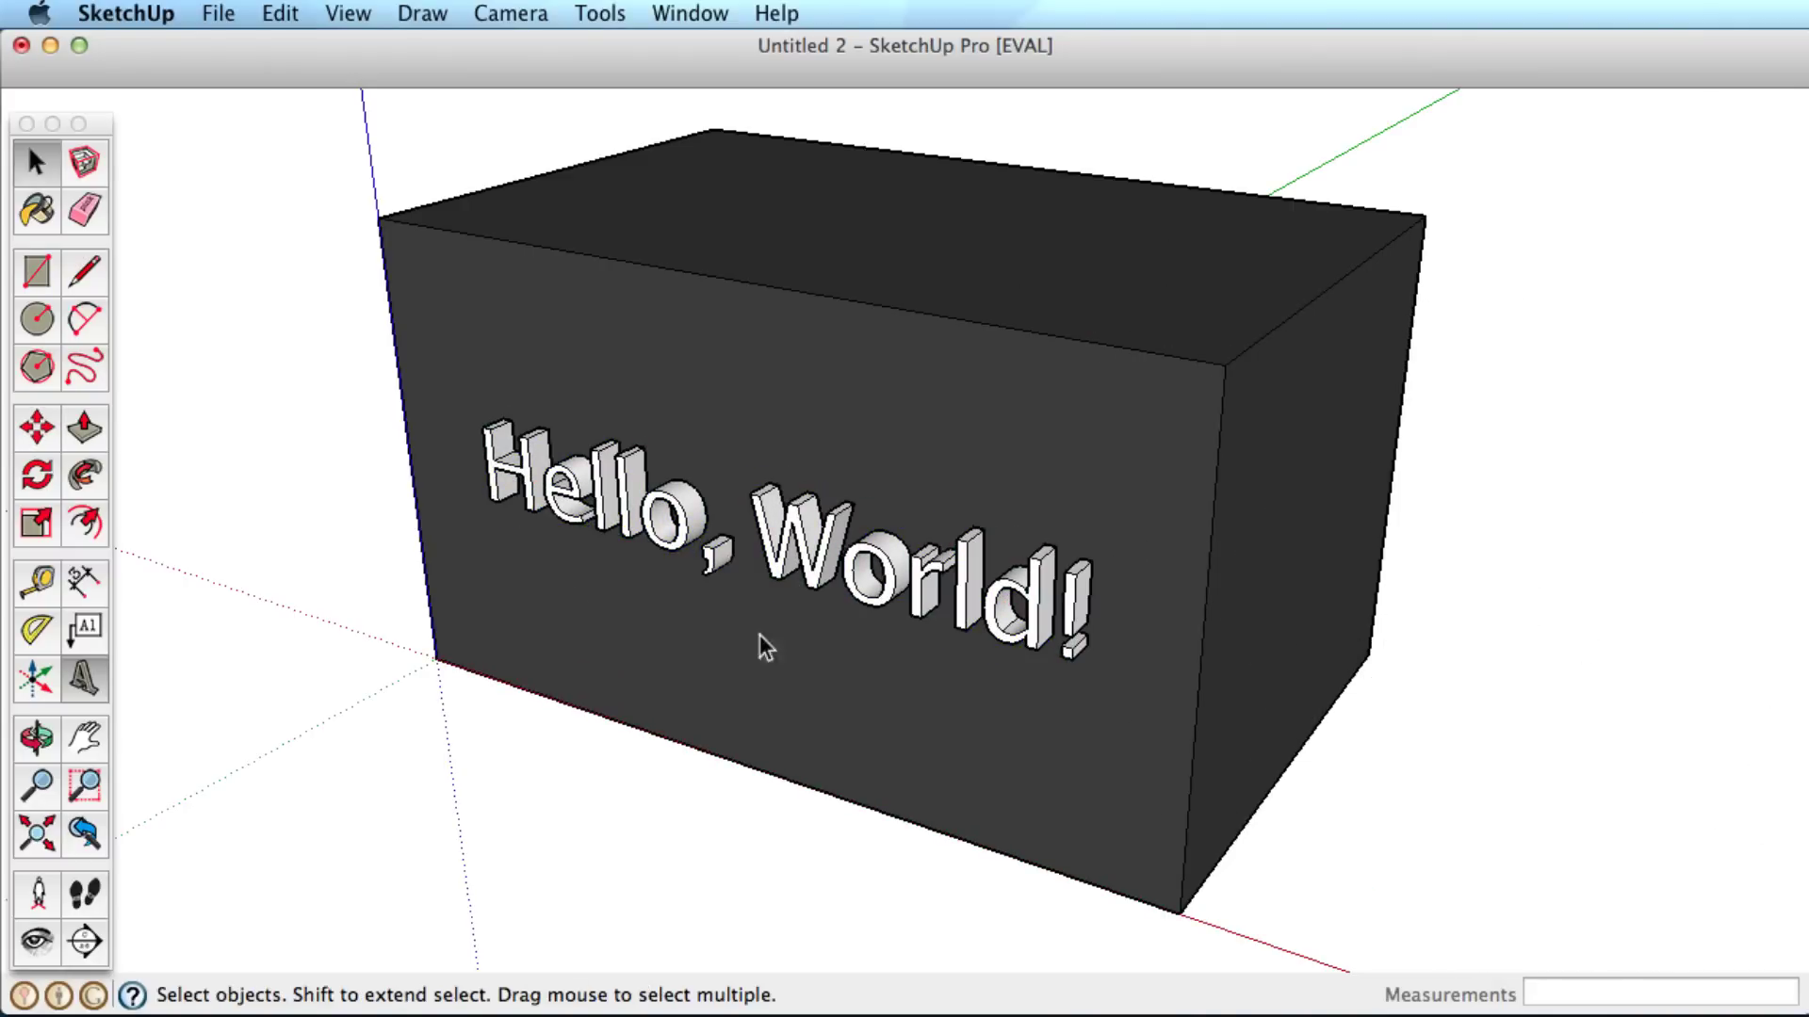
pyautogui.doubleClick(799, 534)
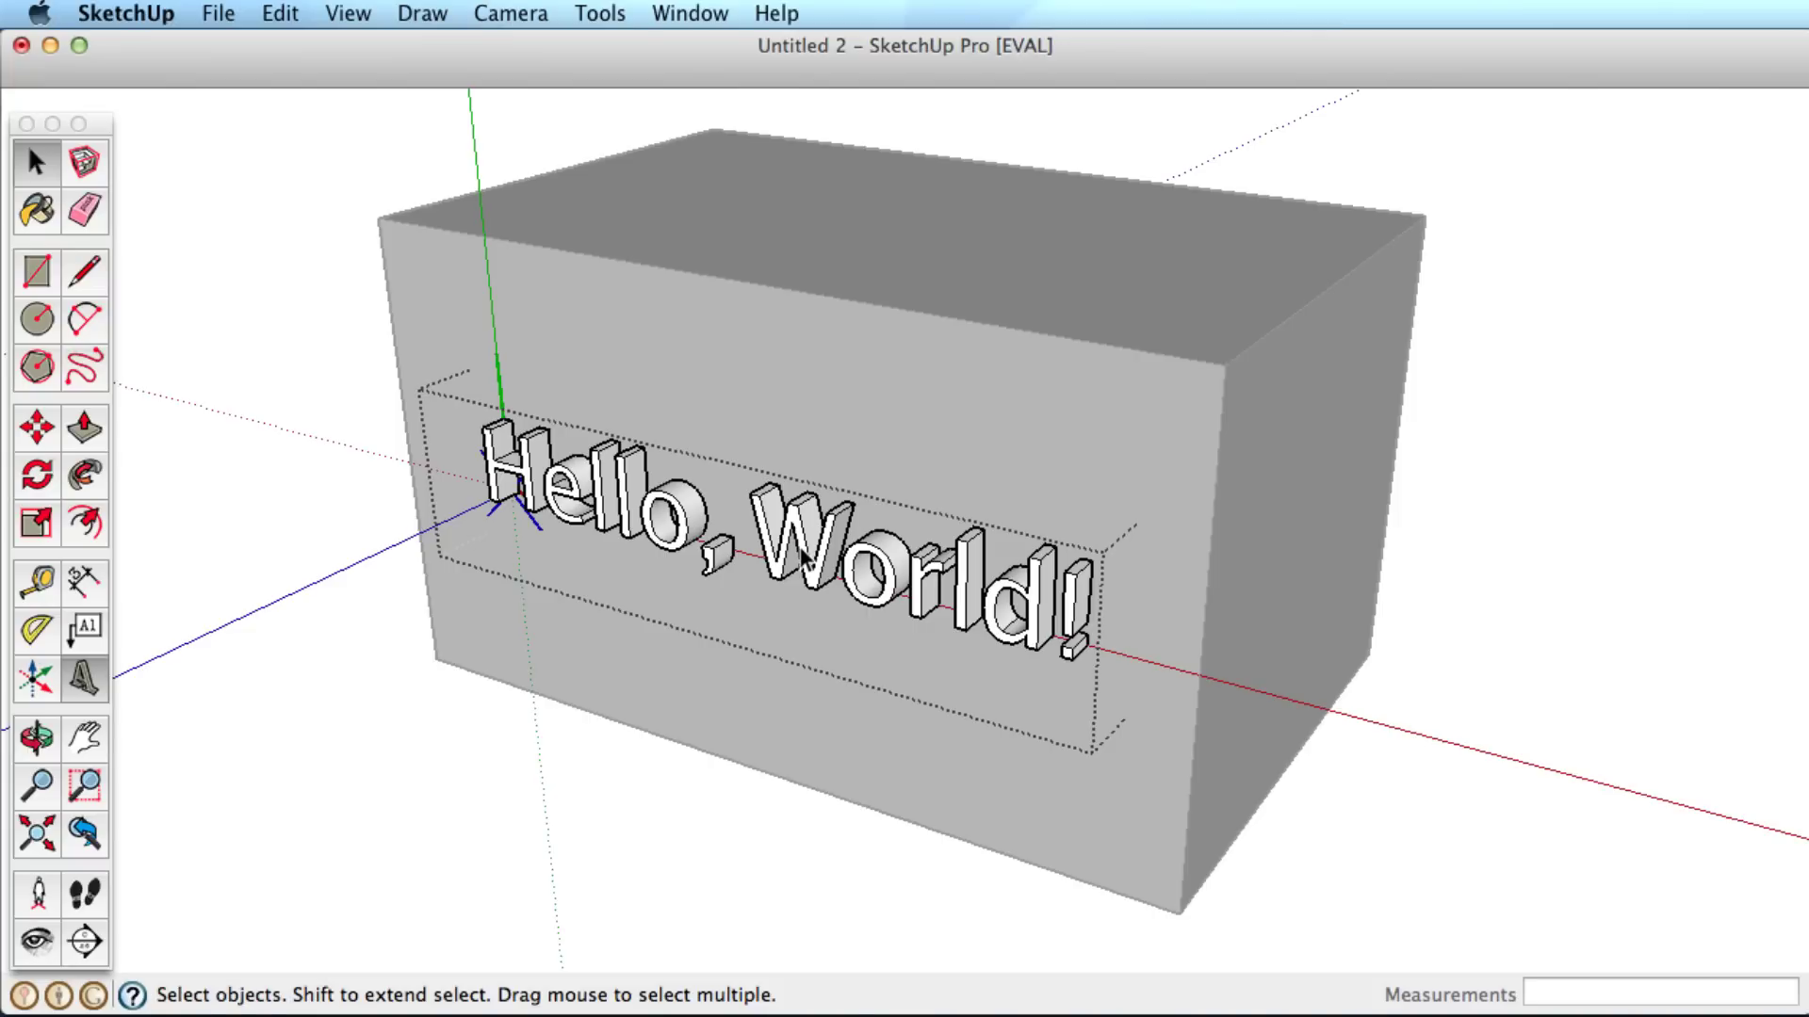
pyautogui.press('p')
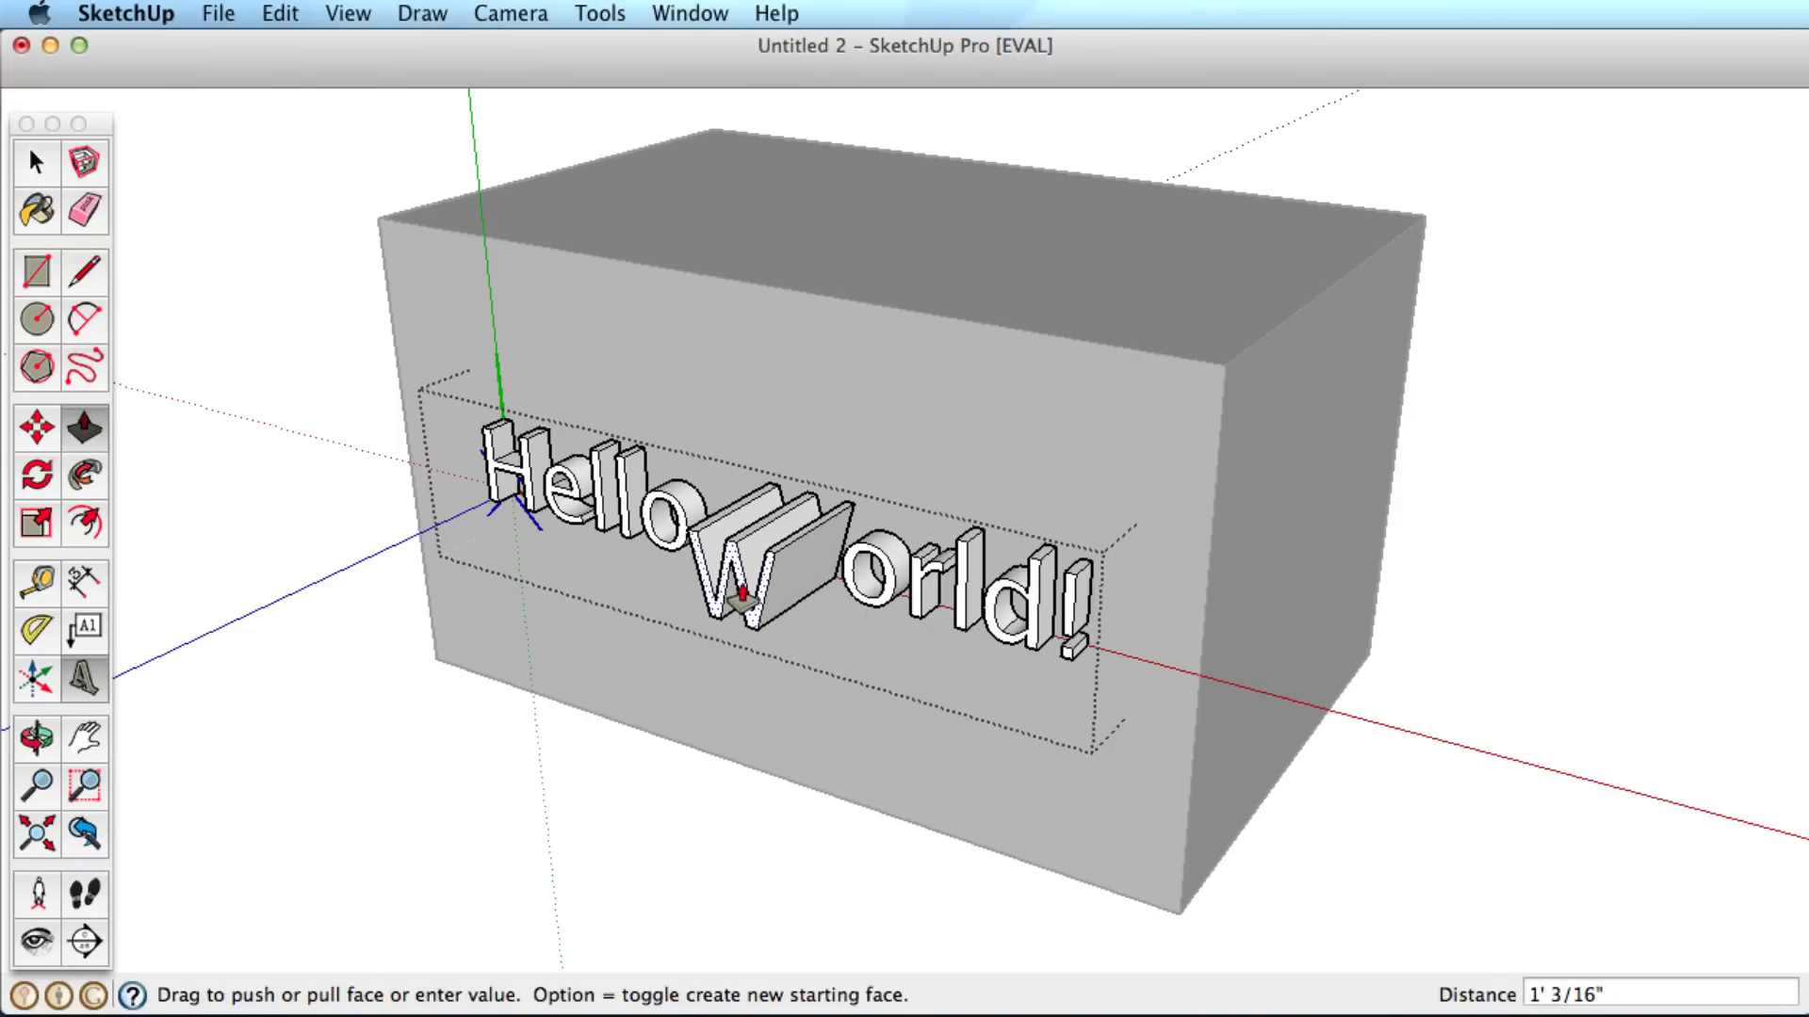